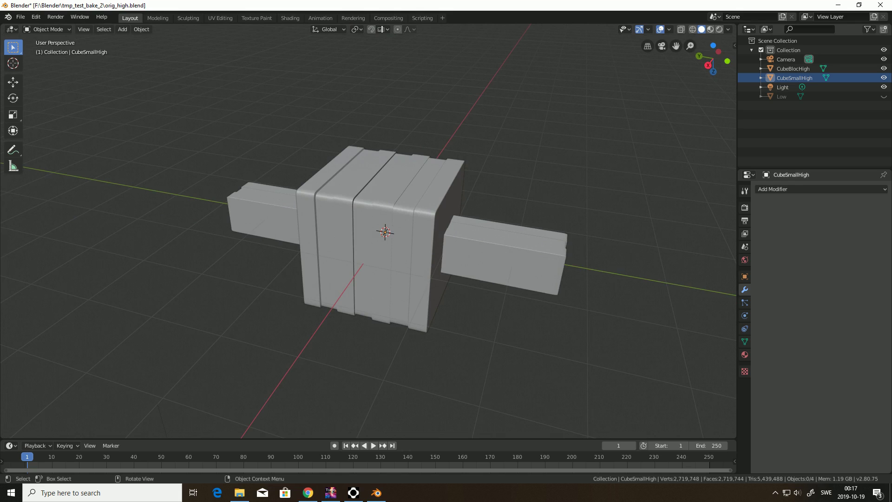
Step: Unhide the Low object, select it and switch to the UV Editing workspace
click(782, 96)
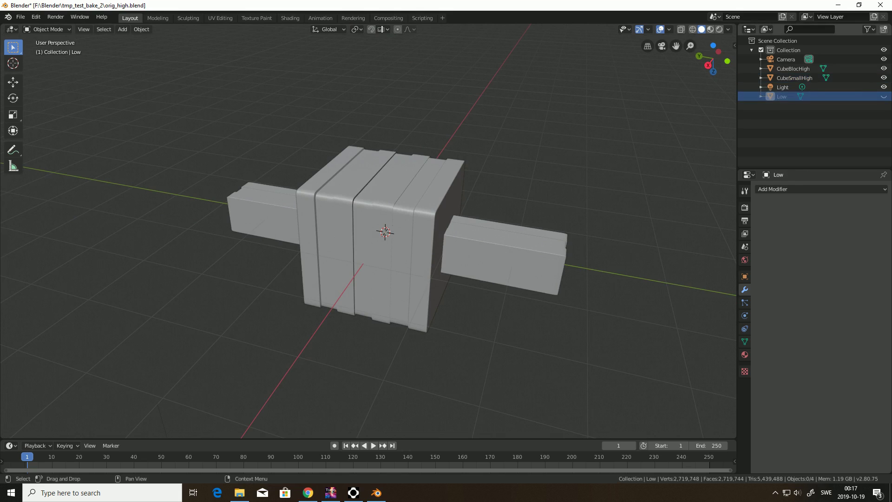
click(884, 96)
middle_drag(557, 209, 566, 234)
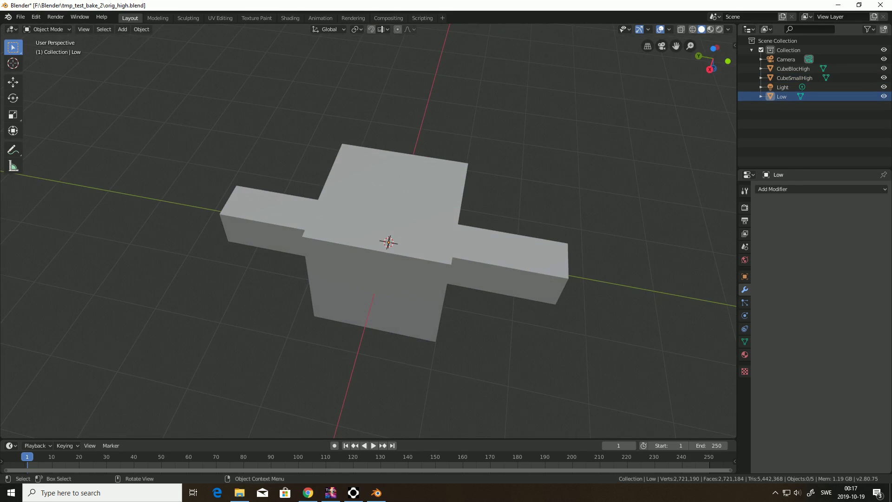
click(782, 96)
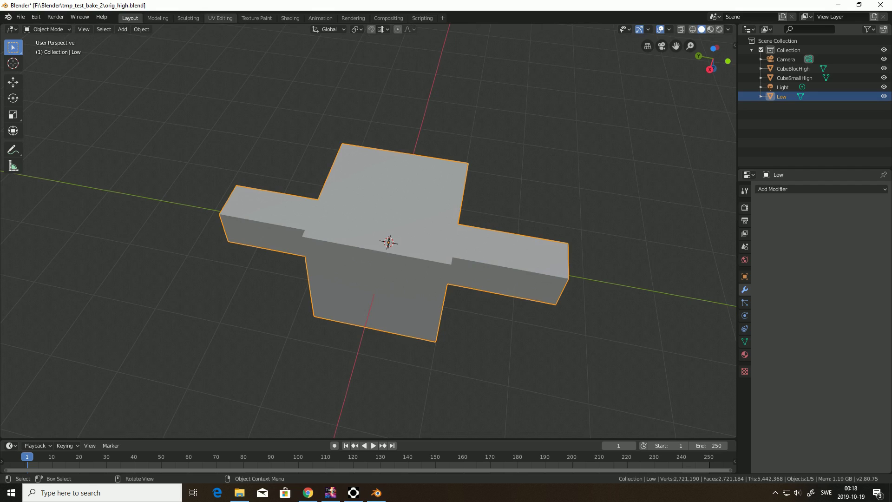
click(220, 18)
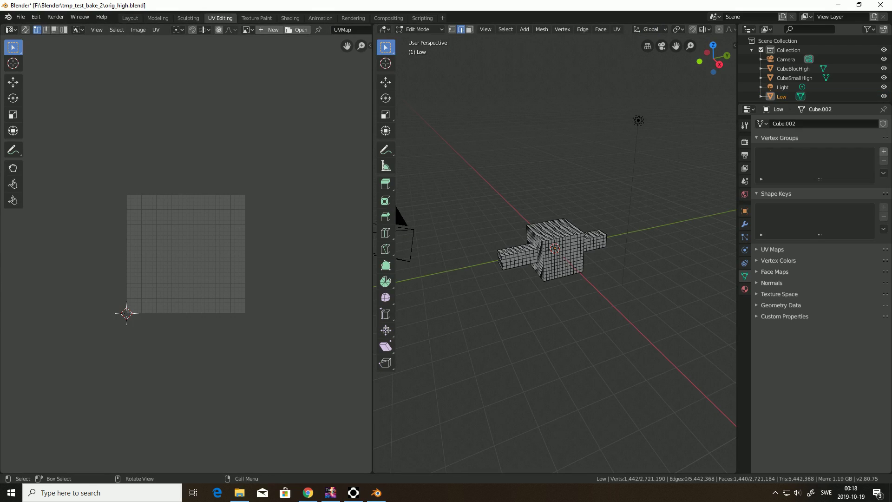
Step: Mark seams on the top and +X side edges where the -Y arm meets the central cube
scroll(555, 253, up, 6)
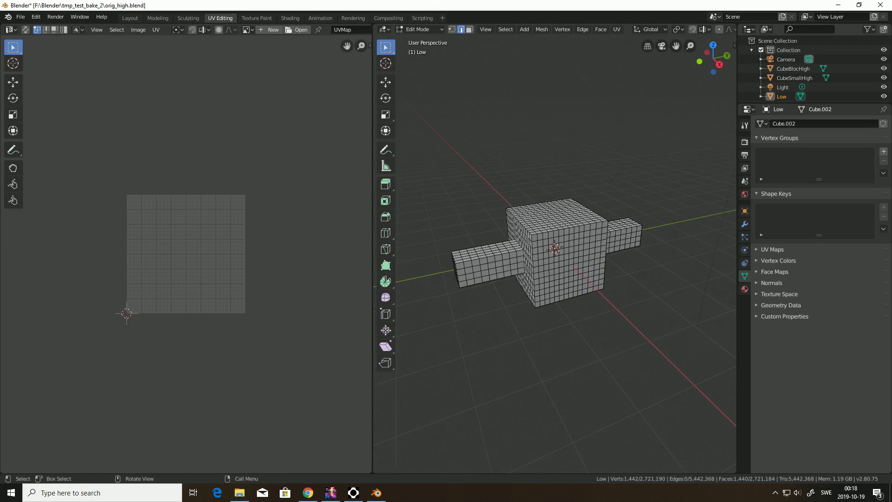
middle_drag(554, 253, 642, 265)
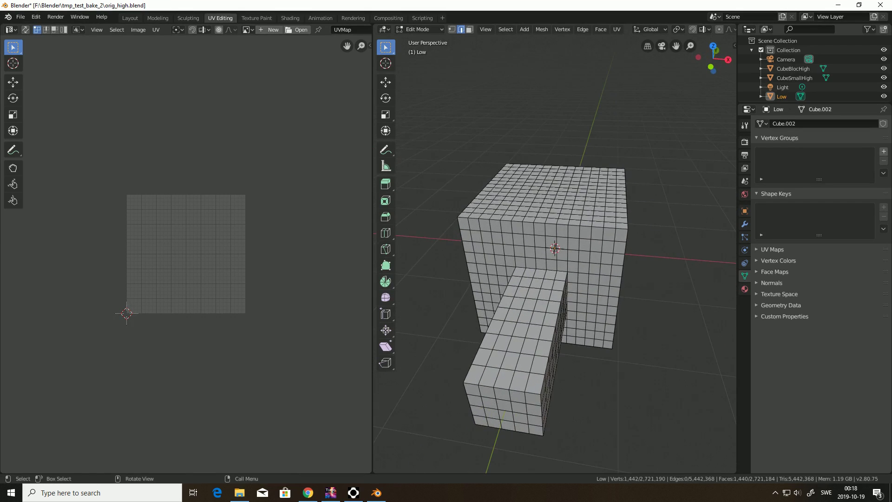
alt+click(552, 270)
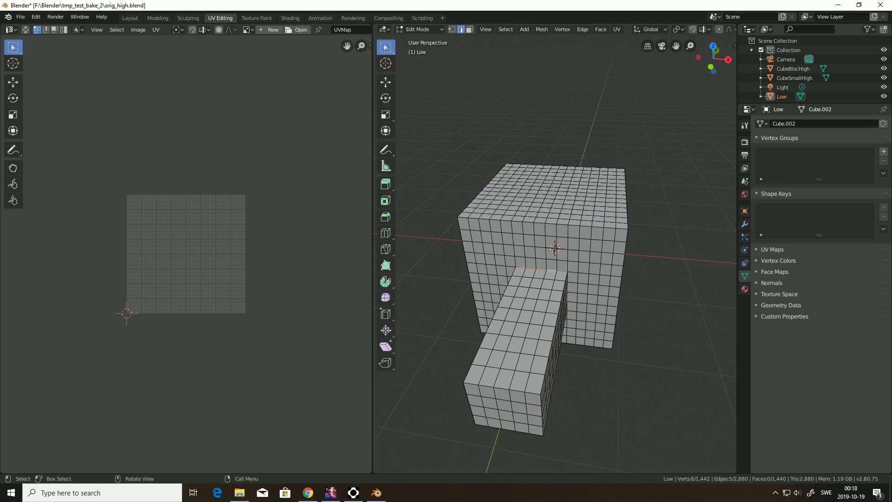
key(u)
click(534, 380)
middle_drag(554, 253, 474, 258)
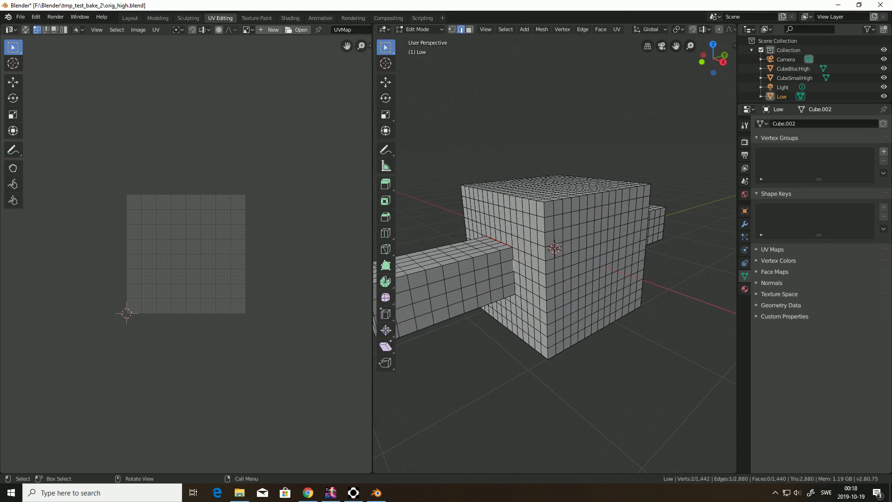
alt+click(512, 265)
key(u)
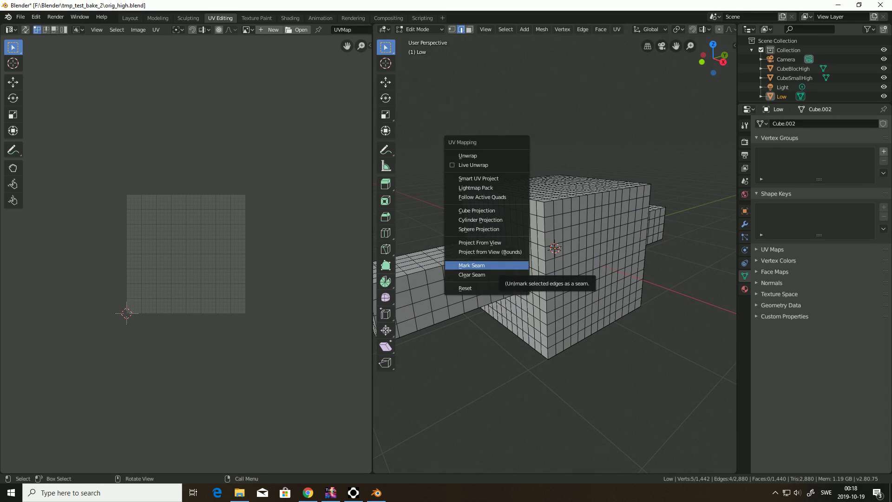
click(472, 266)
Step: Mark seams on the bottom and -X side edges where the -Y arm meets the cube
middle_drag(471, 265, 687, 131)
shift+click(534, 207)
key(u)
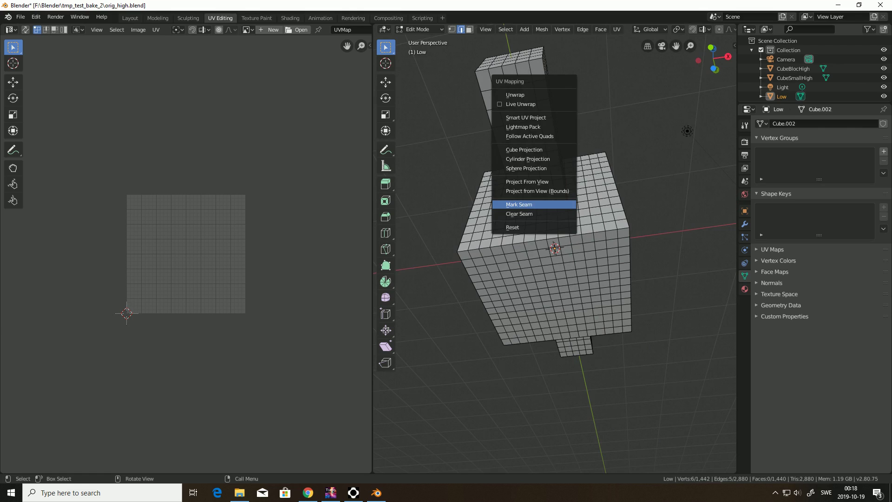
click(535, 204)
middle_drag(535, 204, 599, 267)
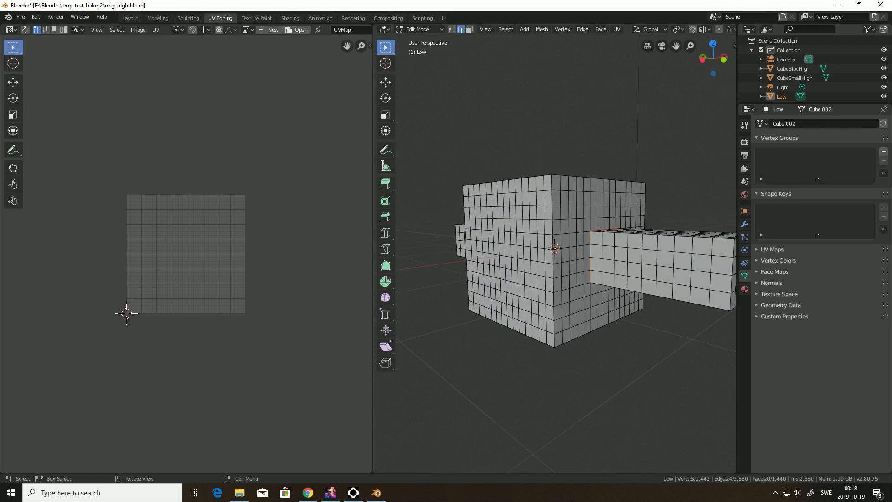
key(u)
click(577, 254)
Step: Mark seams along both long top edges of the -Y arm
middle_drag(576, 255, 549, 299)
alt+click(578, 277)
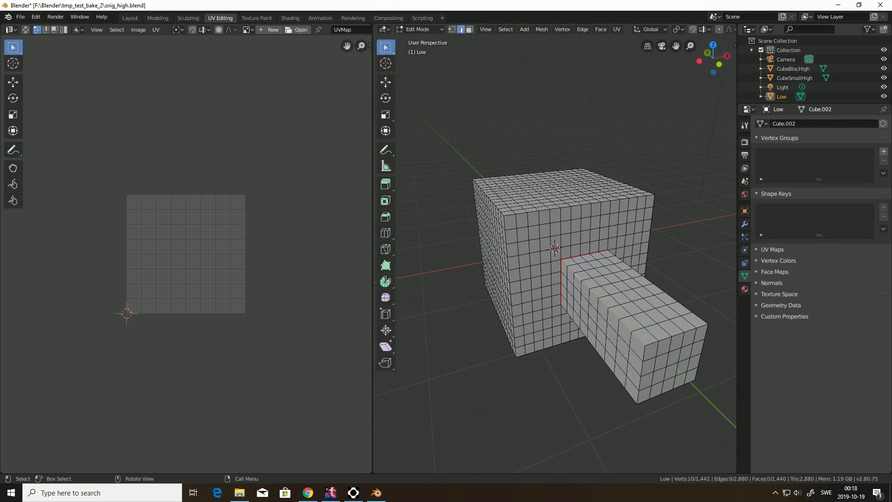
key(u)
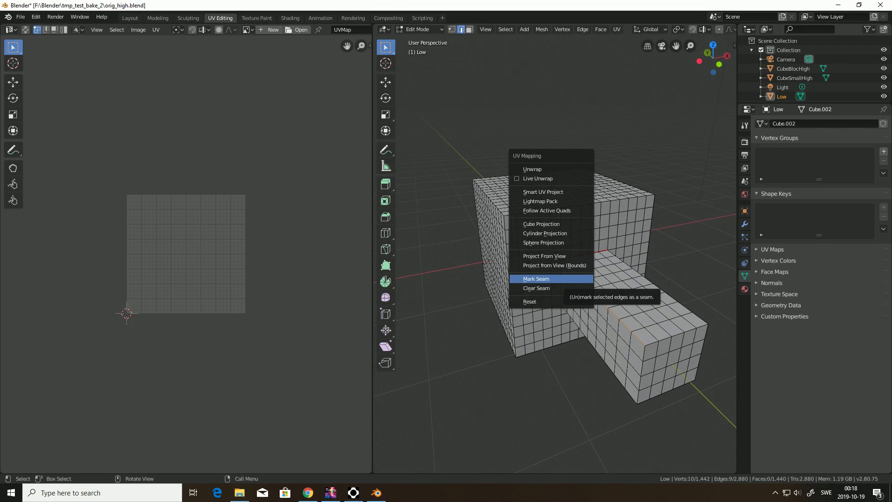
click(576, 277)
middle_drag(577, 277, 536, 284)
key(u)
click(462, 279)
Step: Mark seams on the two vertical corner edges at the outer end of the -Y arm
alt+click(516, 289)
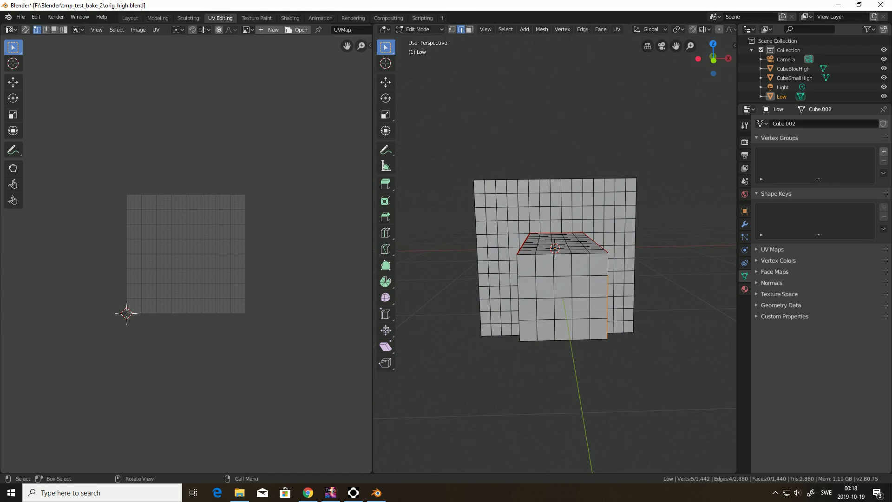
middle_drag(536, 284, 493, 339)
key(u)
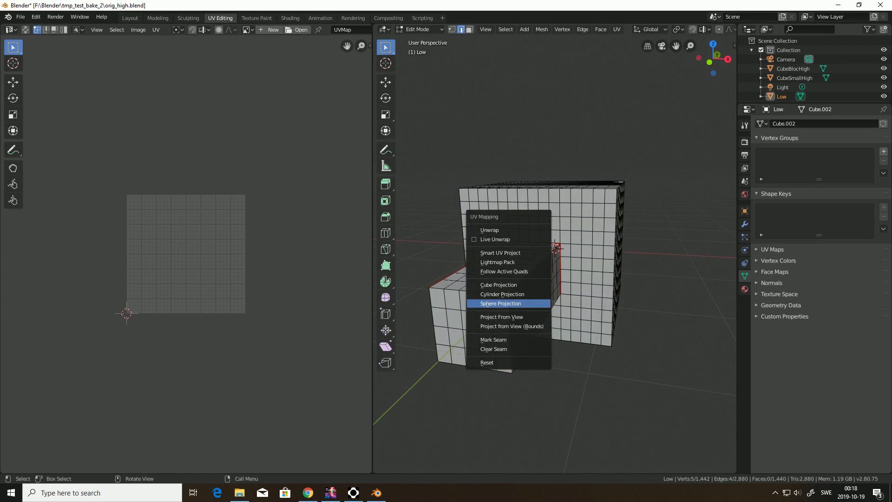
click(493, 340)
middle_drag(502, 337, 538, 327)
click(606, 271)
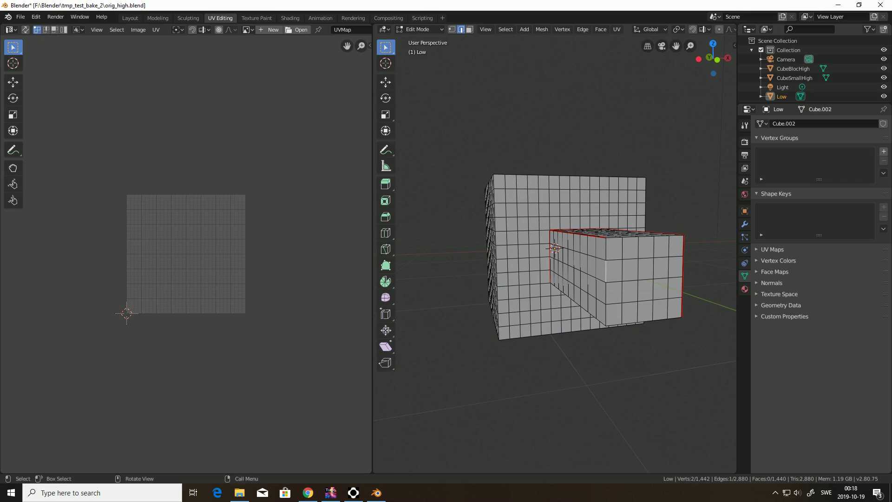
key(u)
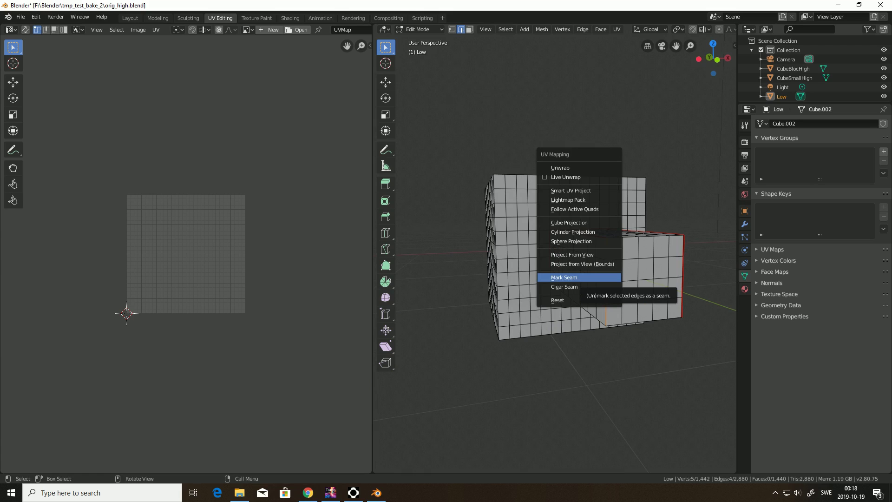
click(580, 278)
Step: Mark seams on the top and +X side edges where the +Y arm meets the cube
middle_drag(580, 278, 483, 218)
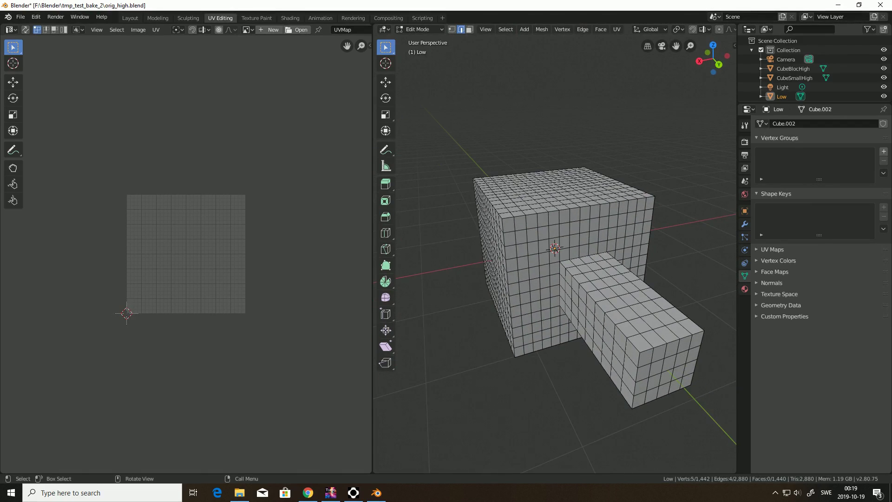
alt+click(584, 256)
key(u)
click(581, 255)
middle_drag(581, 255, 590, 244)
alt+click(574, 265)
key(u)
click(574, 265)
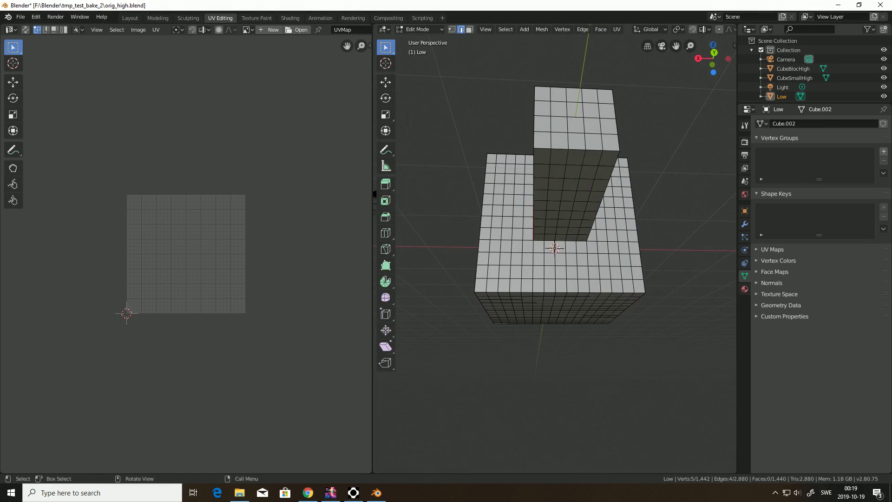
Step: Mark seams on the bottom and -X side edges where the +Y arm meets the cube
alt+click(534, 241)
key(u)
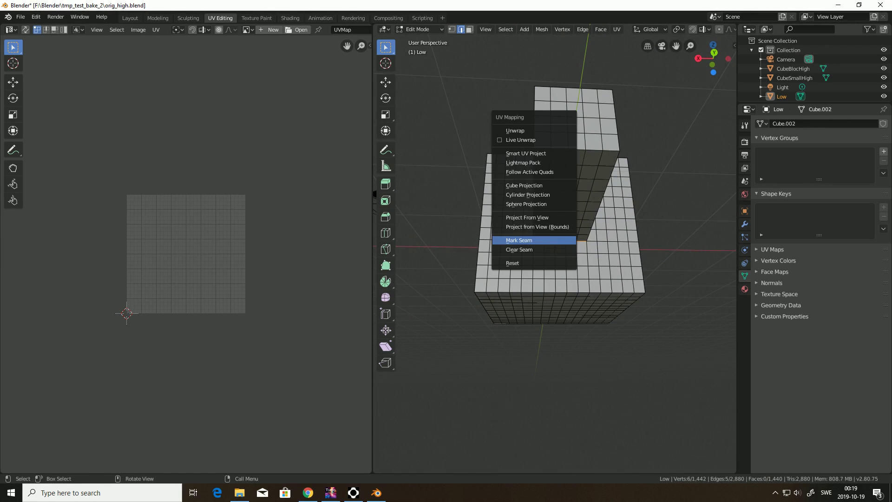
click(559, 241)
middle_drag(560, 240, 502, 265)
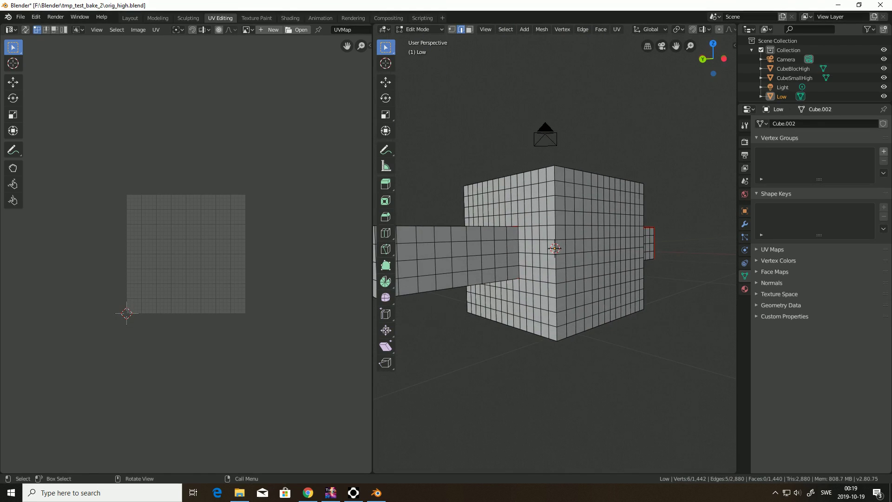
key(u)
click(493, 249)
Step: Mark seams along both long top edges of the +Y arm
middle_drag(493, 250, 525, 302)
alt+shift+click(492, 311)
key(u)
click(483, 305)
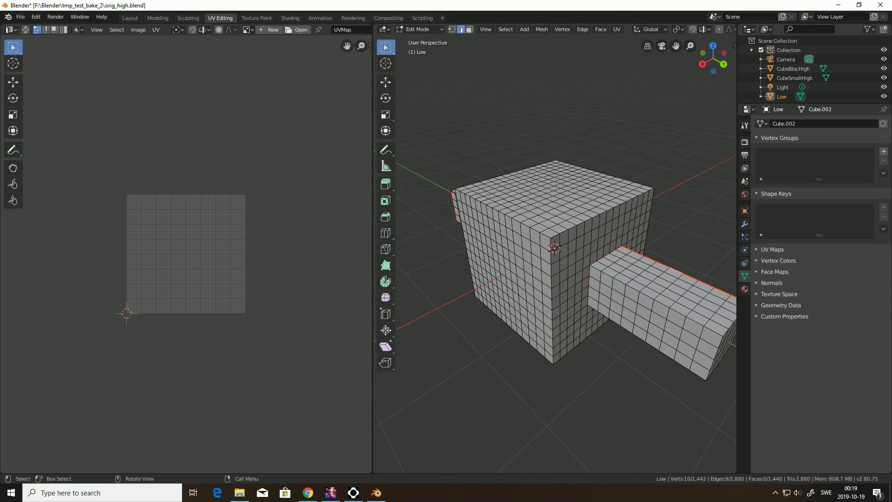
alt+click(662, 303)
key(u)
click(661, 303)
Step: Mark seams on the two vertical corner edges at the outer end of the +Y arm
middle_drag(661, 303, 604, 302)
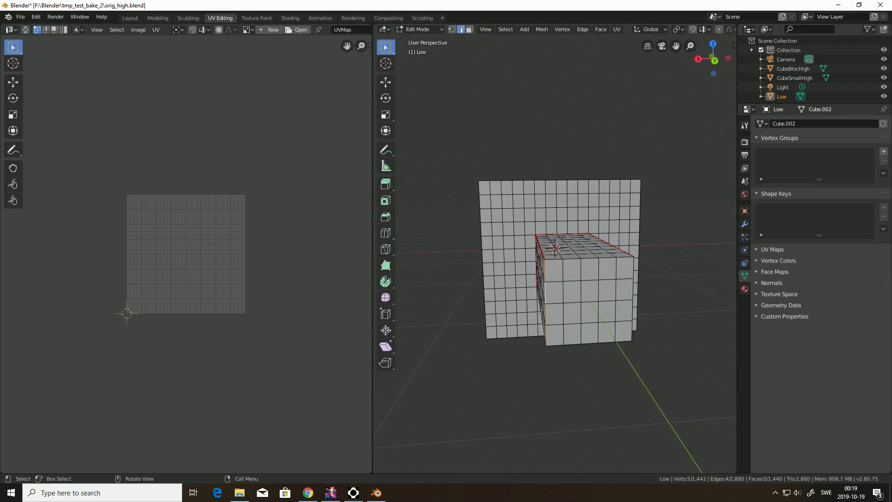
click(597, 319)
middle_drag(590, 318, 558, 317)
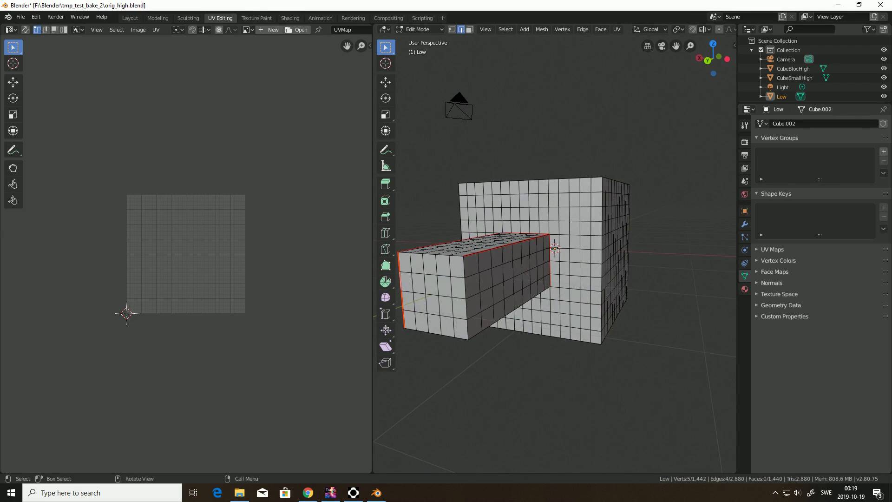
click(465, 289)
alt+click(466, 289)
key(u)
click(465, 288)
Step: Mark seams on the two vertical corner edges of the central cube's -X face
middle_drag(465, 289, 571, 240)
alt+click(515, 261)
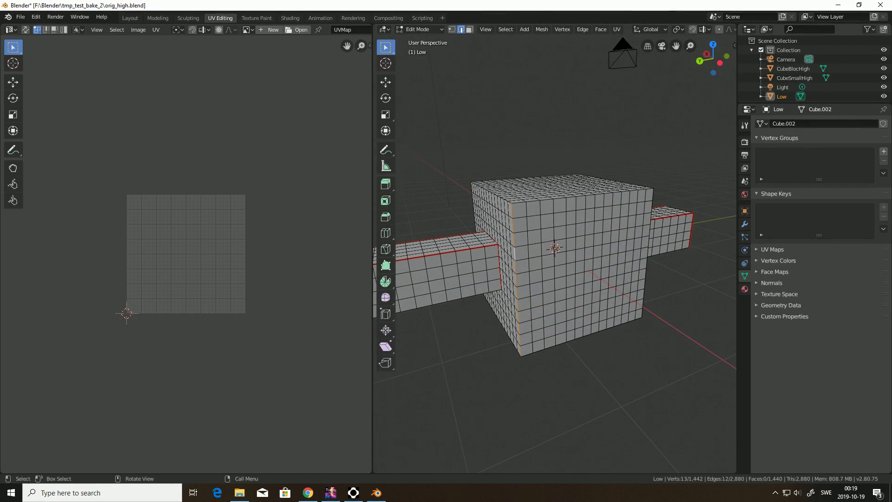
key(u)
click(494, 255)
middle_drag(494, 255, 420, 243)
alt+click(578, 245)
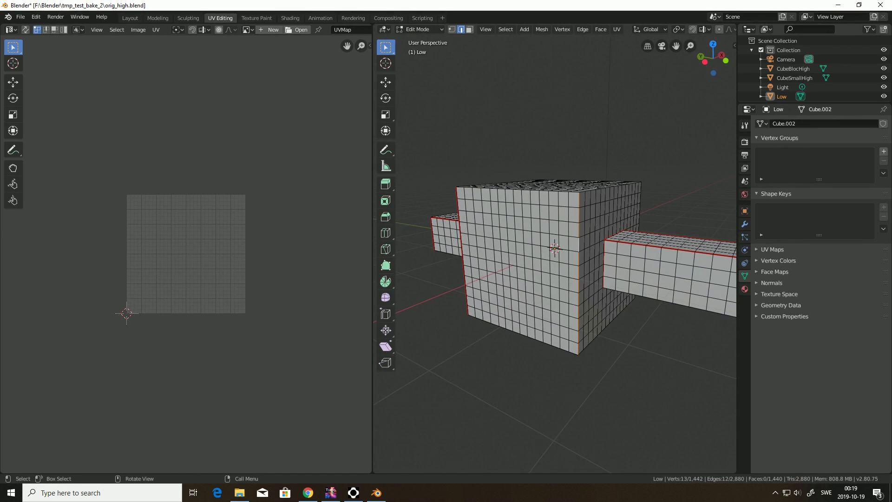
key(u)
click(577, 245)
Step: Mark a seam along the bottom edge of the central cube's -X face
middle_drag(577, 245, 584, 268)
alt+click(558, 302)
key(u)
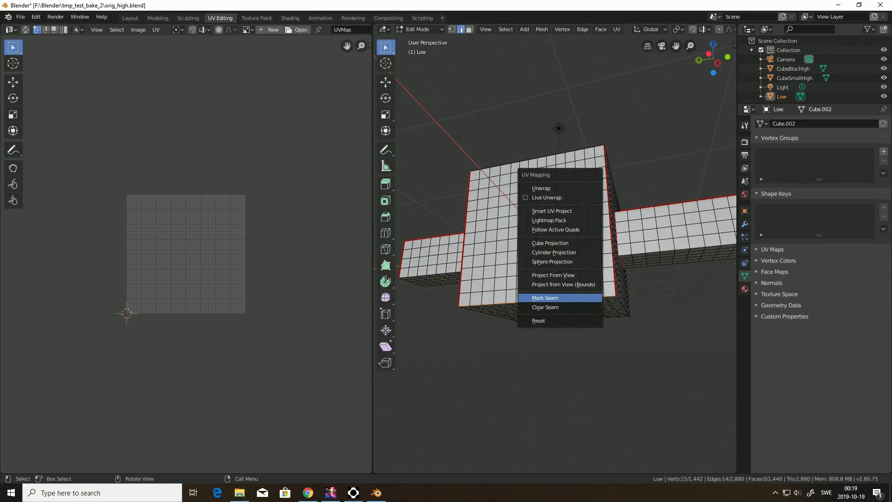
click(558, 298)
Step: Mark seams along the central cube's top edges above the -Y and +Y arms
middle_drag(558, 298, 474, 379)
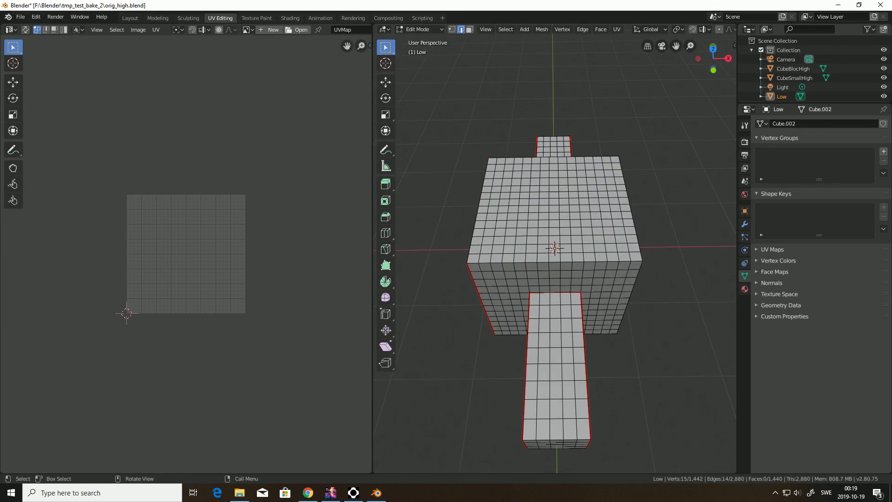
alt+click(518, 262)
key(u)
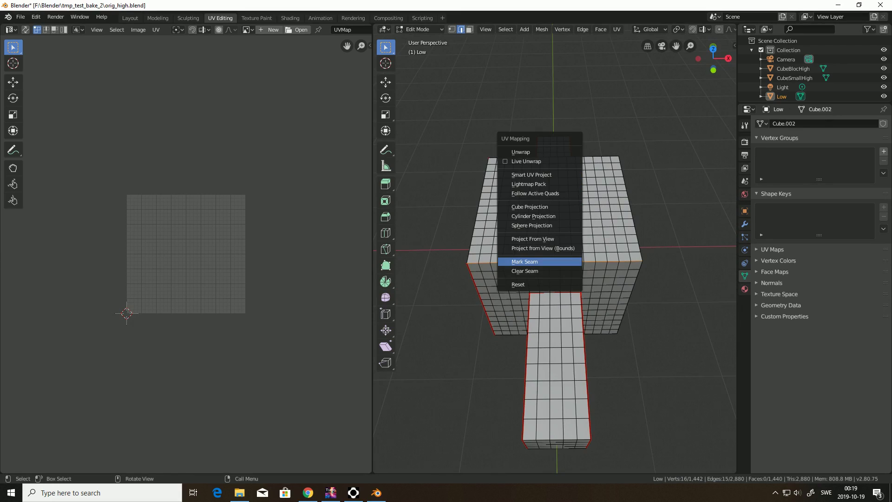
click(518, 259)
middle_drag(565, 268, 376, 257)
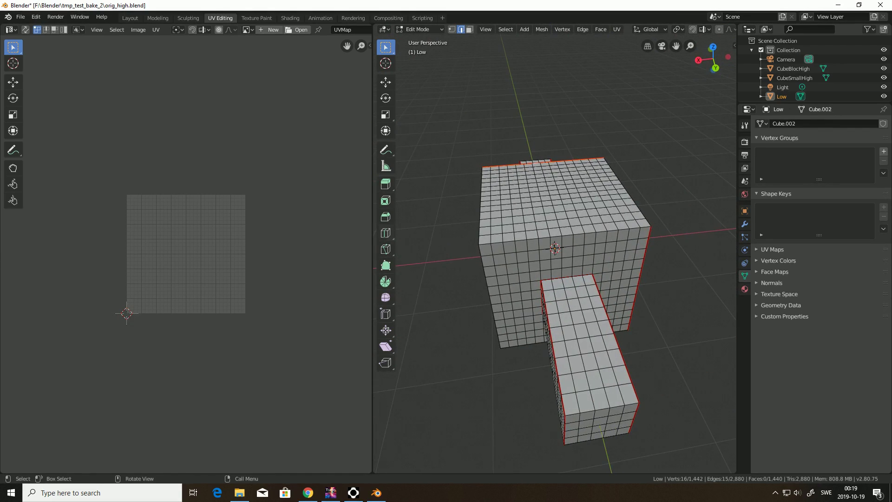
alt+click(556, 236)
key(u)
click(556, 236)
Step: Mark seams on the two vertical corner edges of the central cube's +X face
middle_drag(556, 236, 609, 223)
alt+click(563, 222)
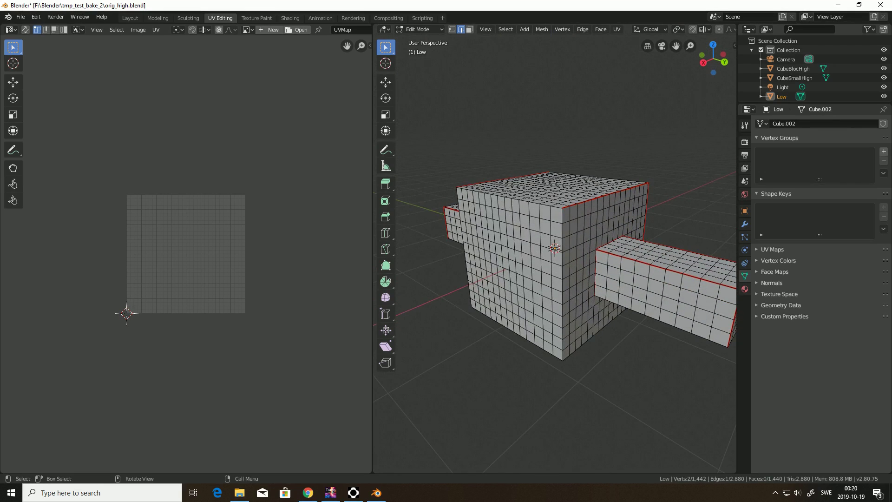
key(u)
click(563, 222)
middle_drag(563, 222, 657, 218)
double_click(544, 225)
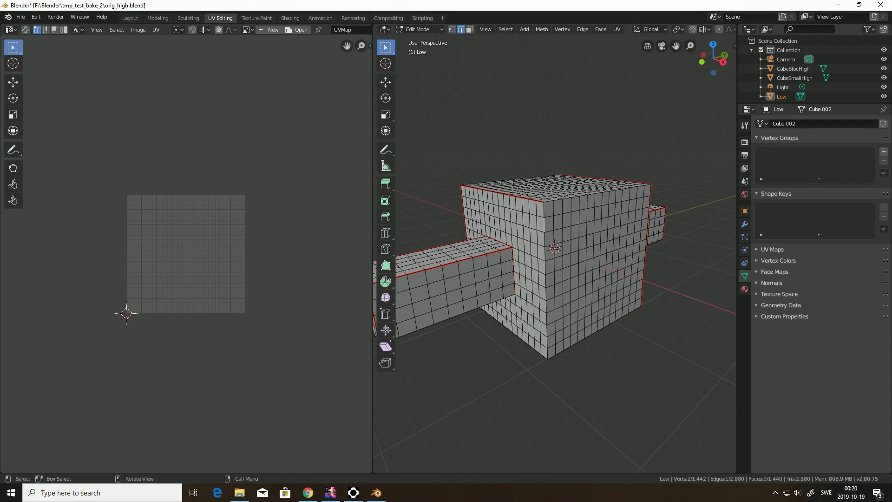
key(u)
click(543, 225)
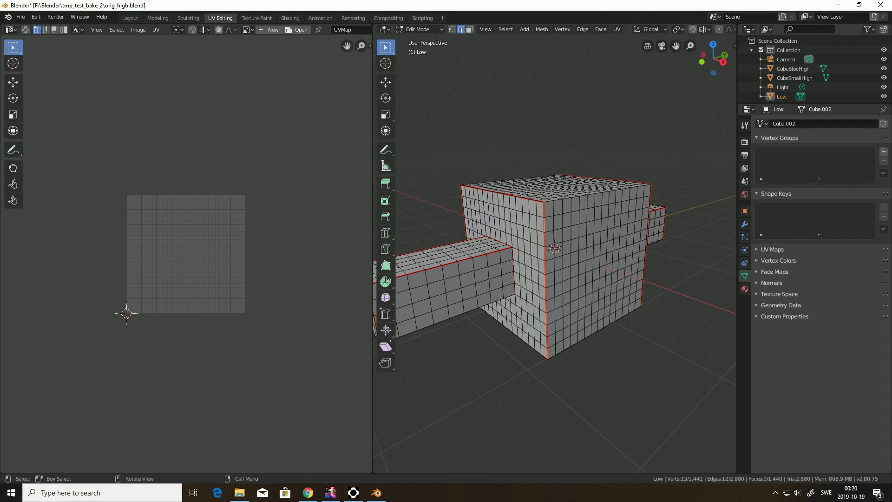
Step: Unwrap the entire Low mesh along its marked seams
middle_drag(544, 225, 511, 237)
key(a)
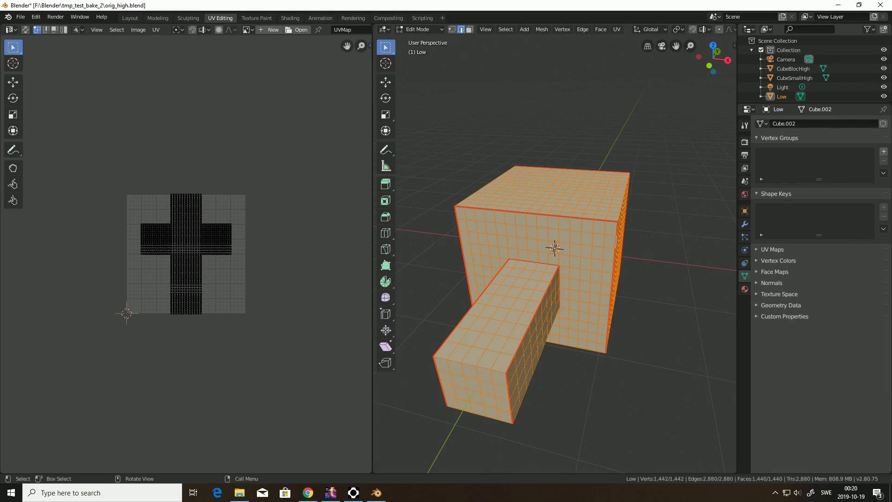
key(u)
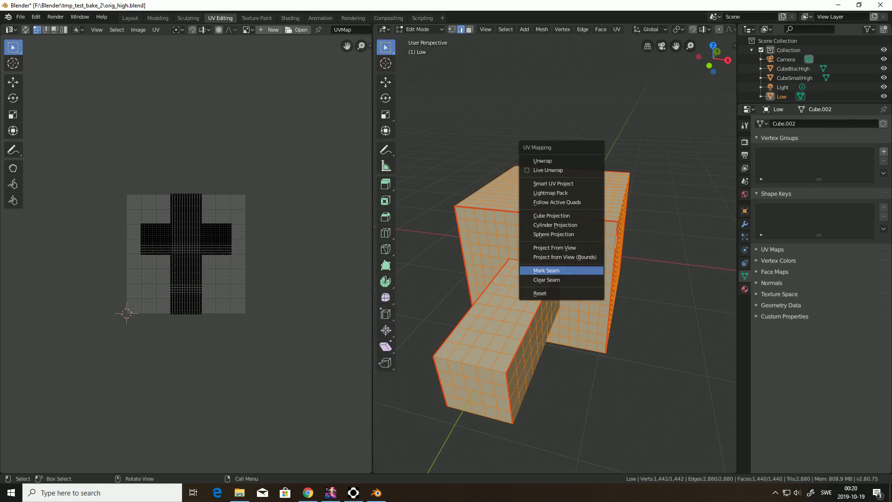
key(Return)
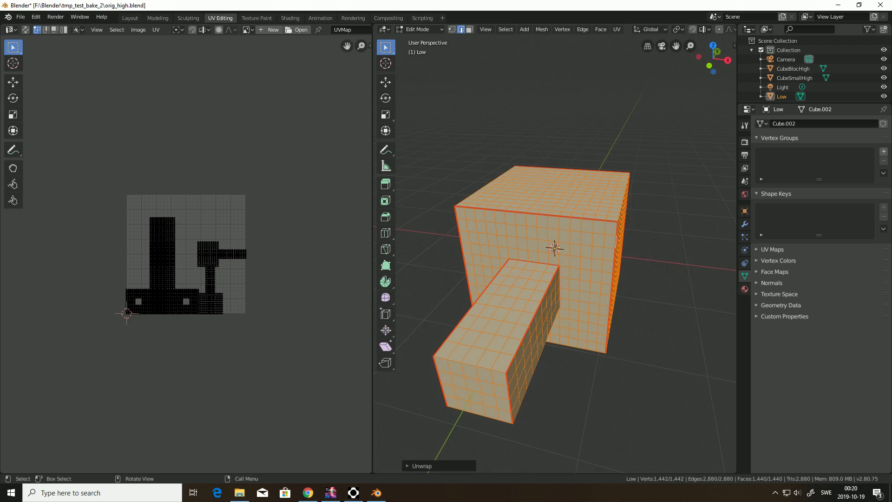
Step: Select all UV islands, unwrap them again within the UV editor, and pack them
middle_drag(185, 261, 231, 272)
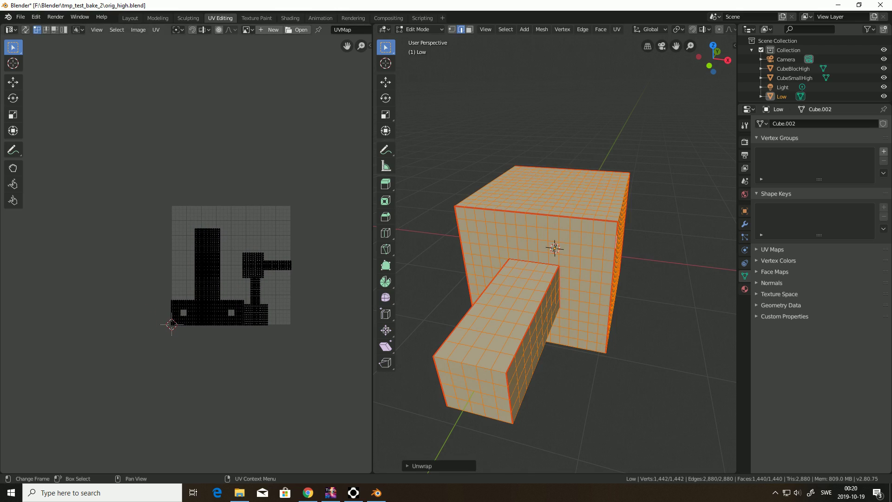
scroll(232, 269, up, 2)
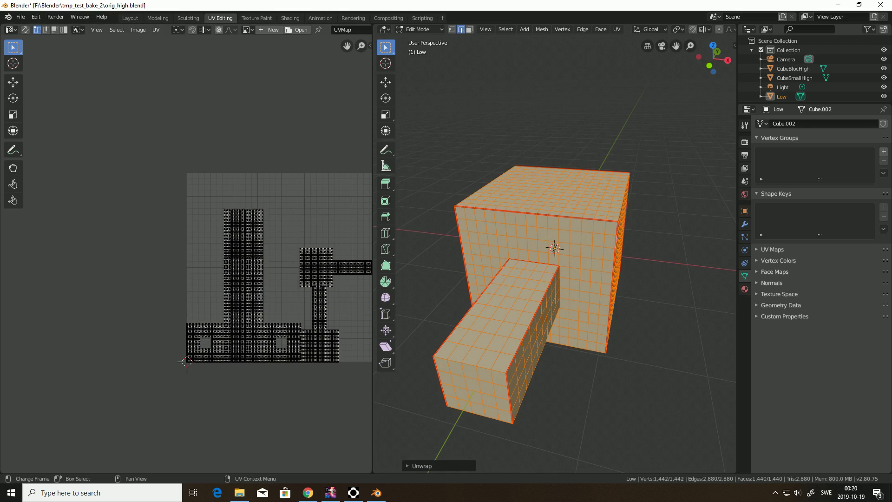
middle_drag(278, 211, 239, 202)
right_click(240, 203)
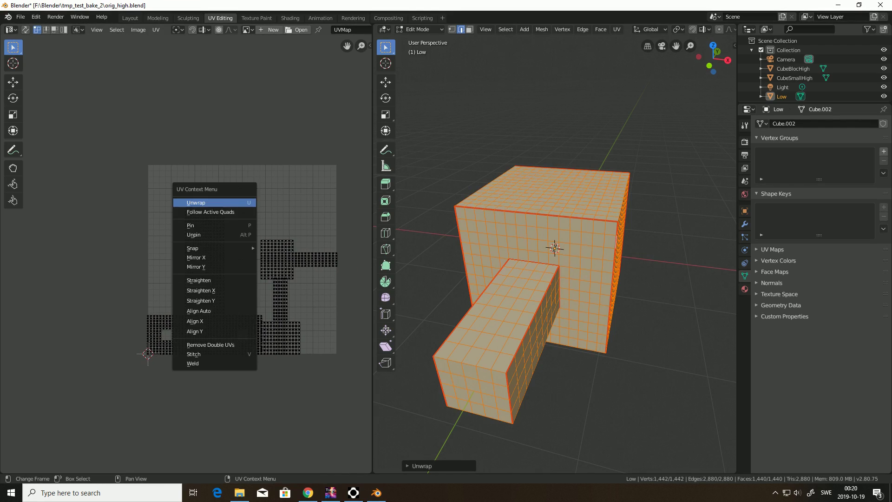
click(305, 329)
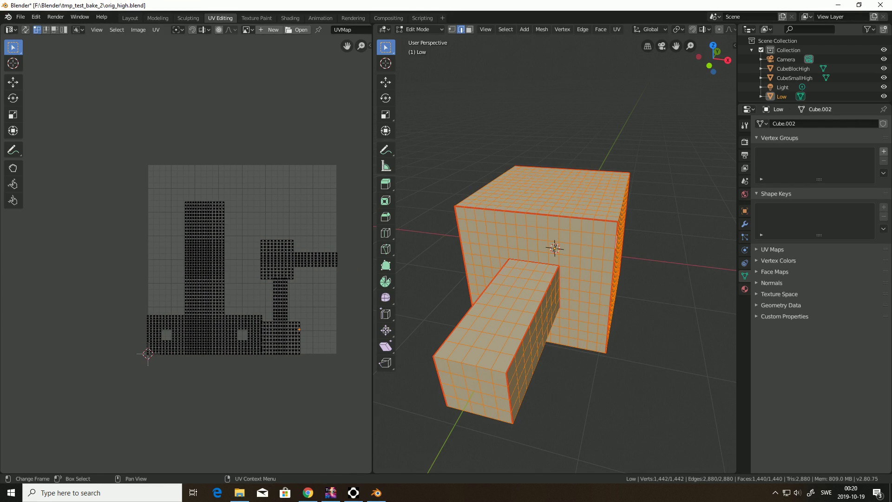
drag(93, 152, 349, 385)
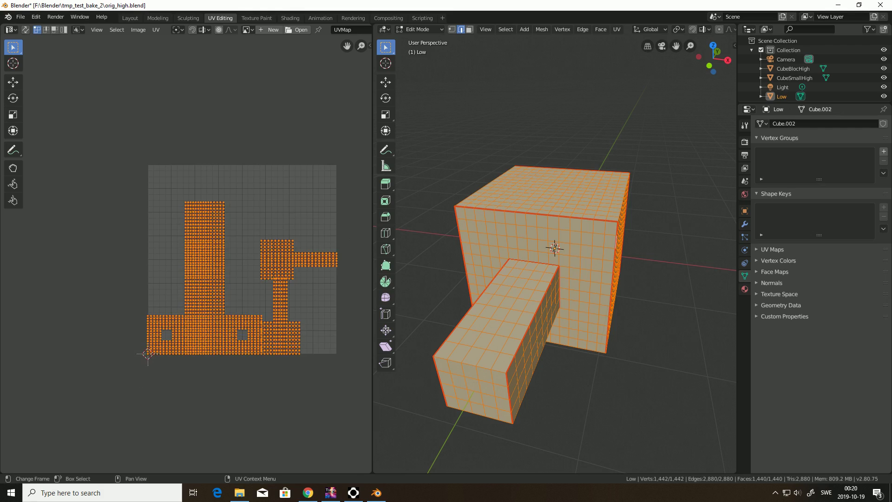
key(u)
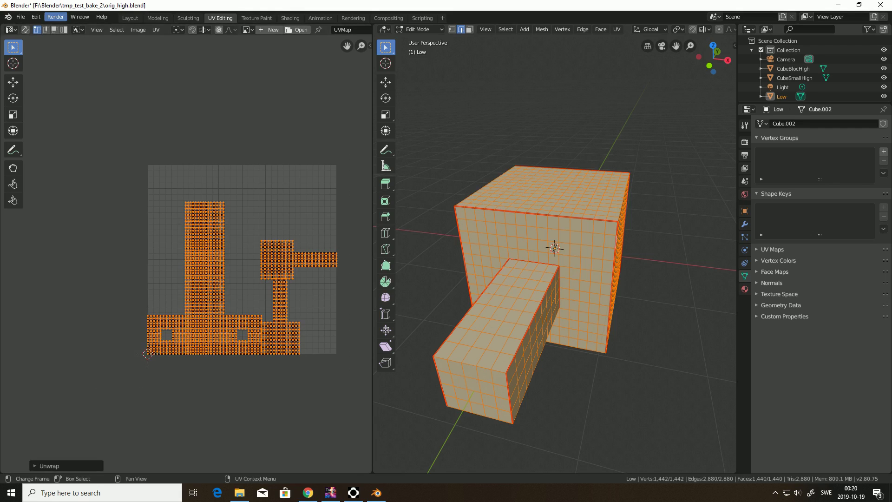
click(156, 29)
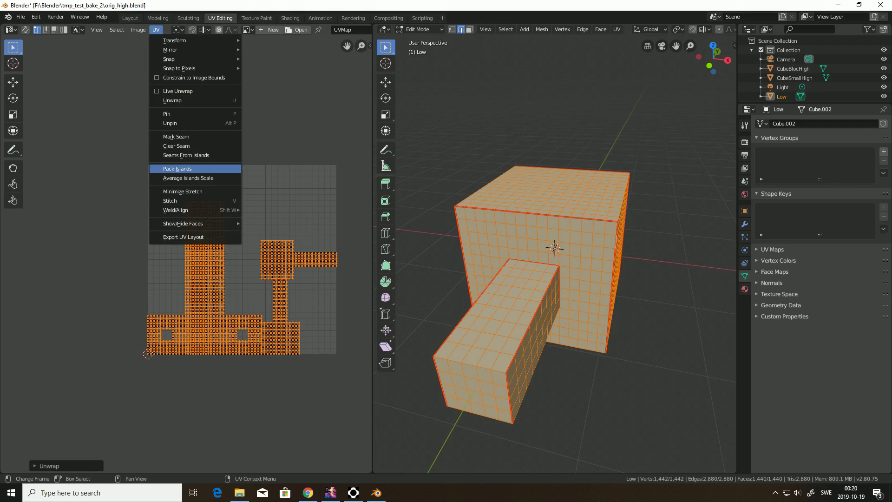
click(177, 169)
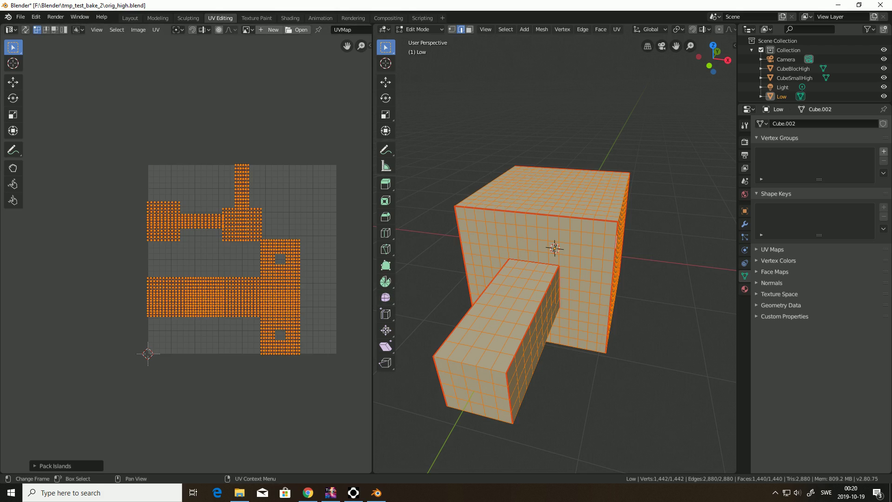
Step: Inspect the packed UV layout by selecting parts of its islands and checking where they meet
key(b)
drag(223, 160, 261, 242)
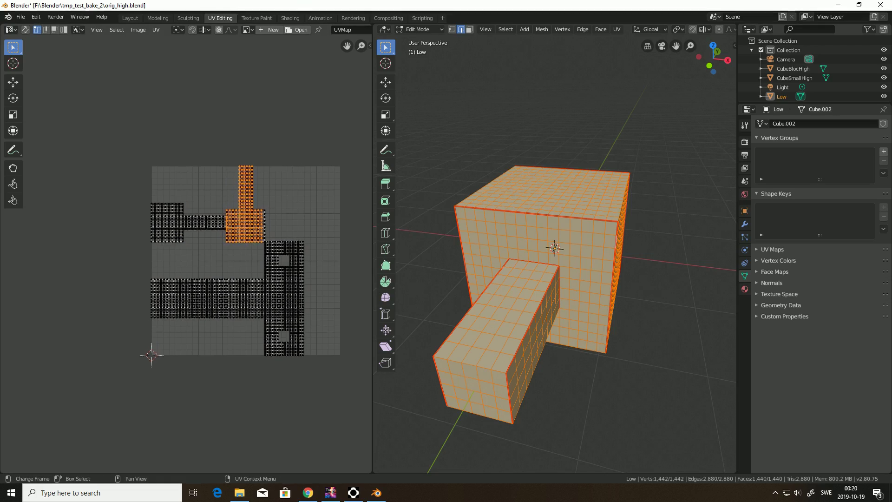
scroll(260, 242, up, 3)
middle_drag(261, 242, 163, 185)
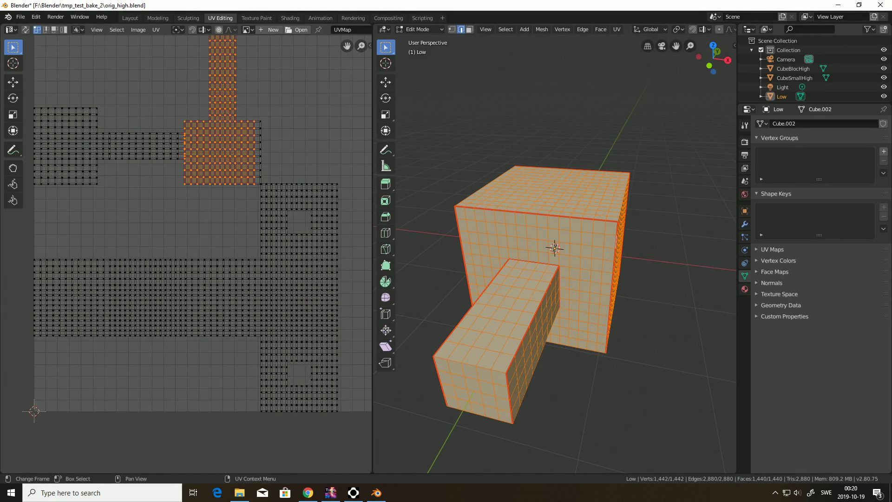
drag(30, 184, 361, 430)
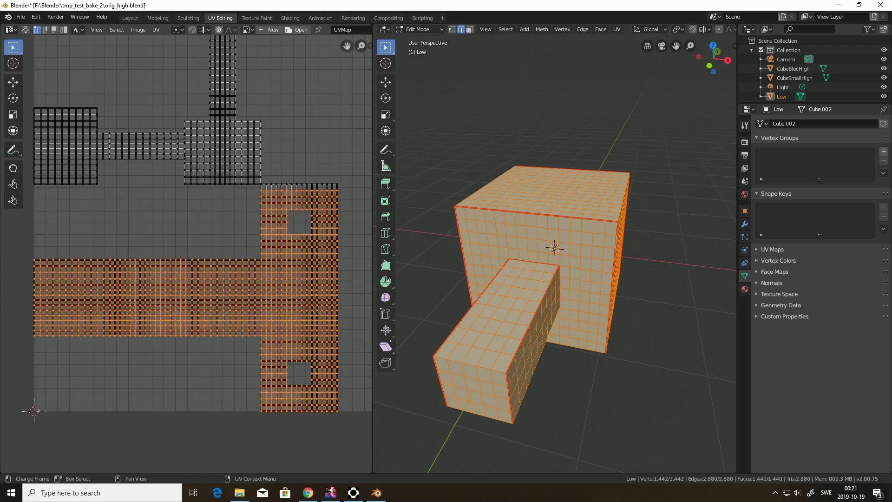
drag(30, 184, 368, 434)
click(338, 285)
middle_drag(223, 200, 268, 241)
drag(69, 118, 232, 260)
click(243, 228)
mouse_move(474, 274)
middle_down()
mouse_move(435, 269)
mouse_move(431, 257)
mouse_move(478, 259)
middle_up()
scroll(186, 254, down, 2)
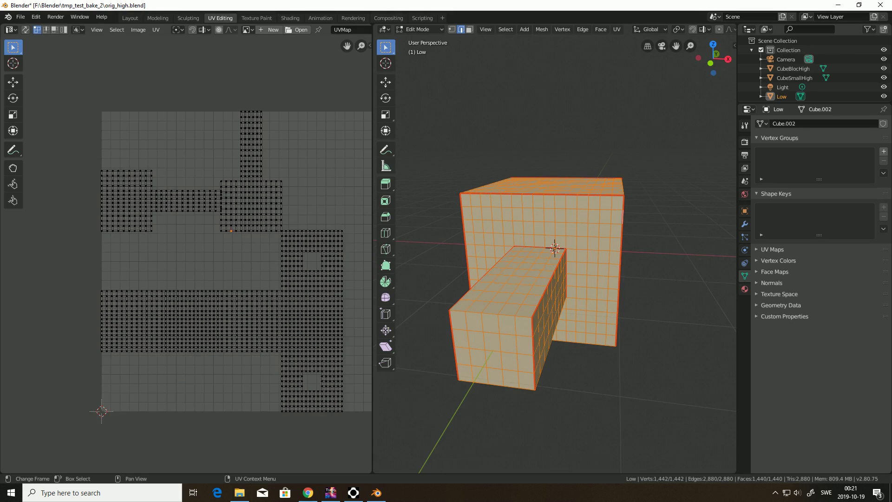
Step: Scale all UV islands down slightly and repack them with Pack Islands
drag(96, 124, 336, 411)
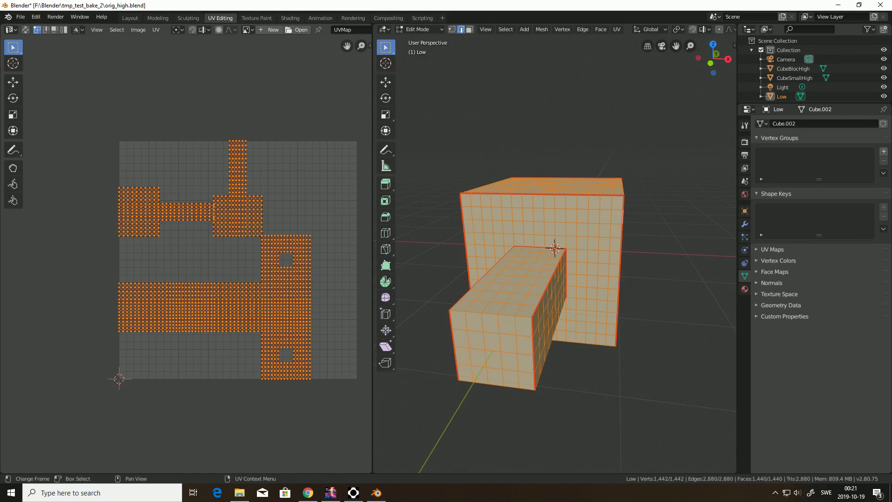
key(s)
click(319, 379)
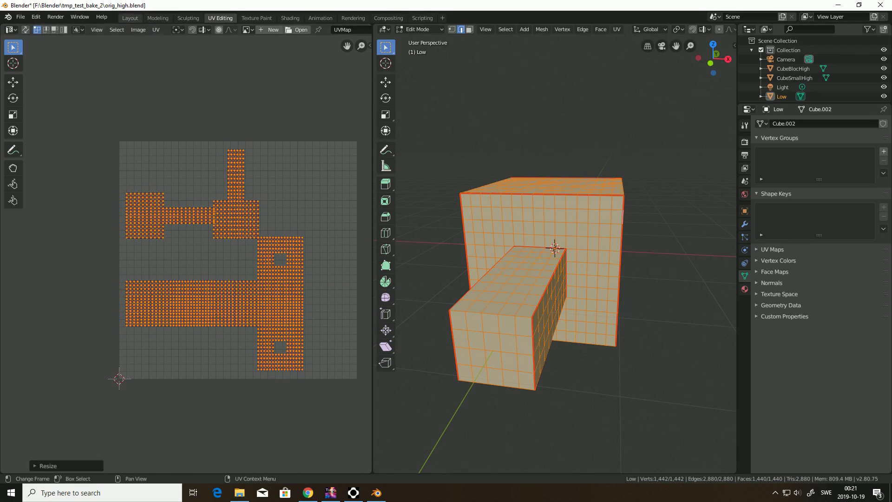
click(156, 29)
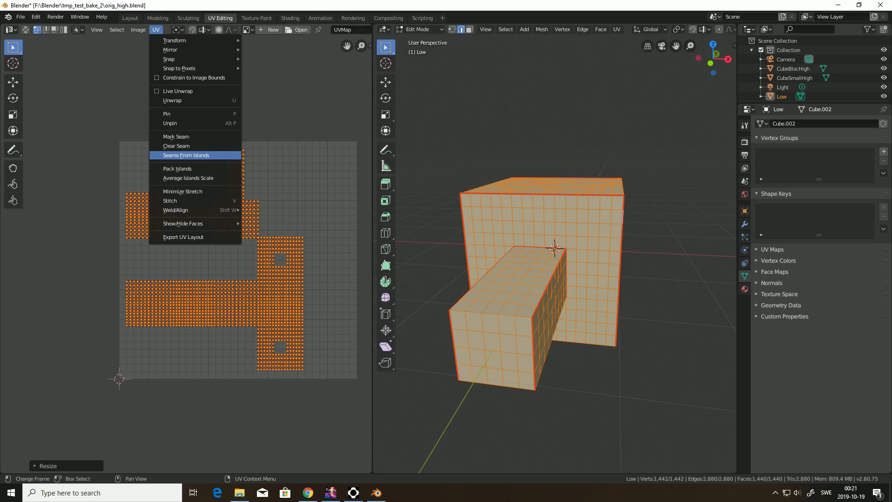
click(177, 169)
scroll(185, 254, down, 2)
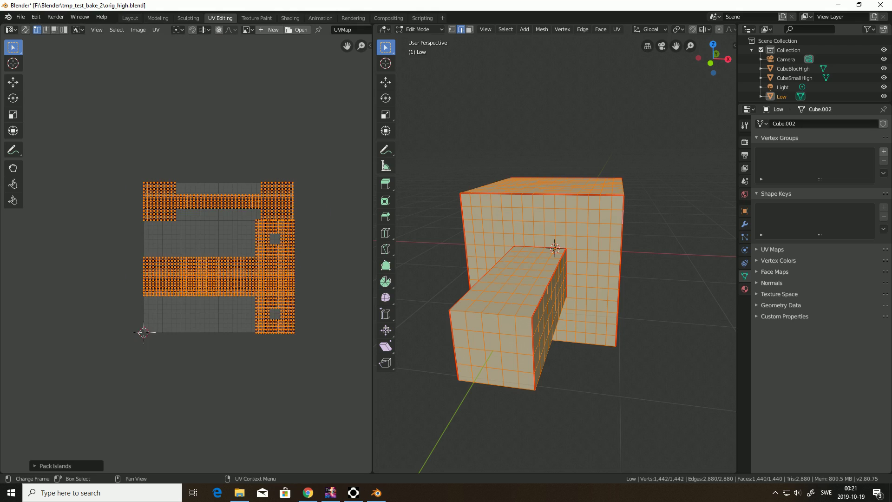
scroll(186, 255, up, 2)
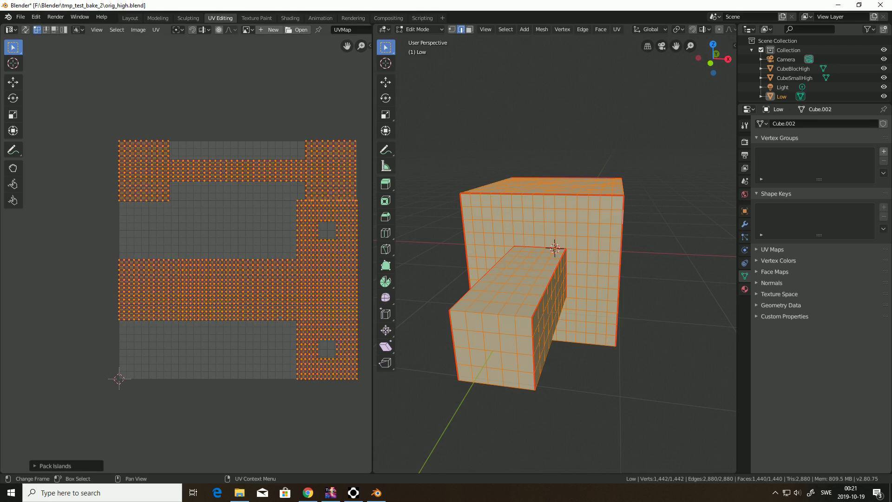
scroll(186, 251, down, 1)
Step: Apply Average Islands Scale to all the UV islands
drag(125, 106, 328, 370)
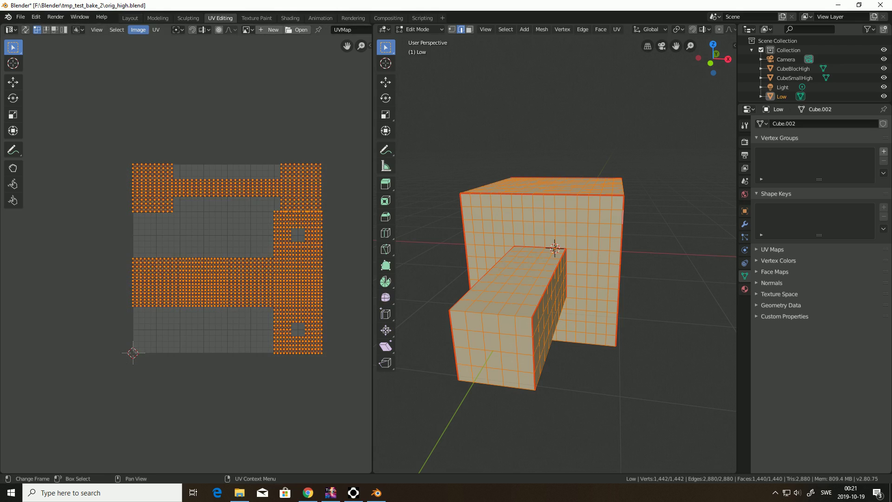
click(138, 29)
mouse_move(156, 29)
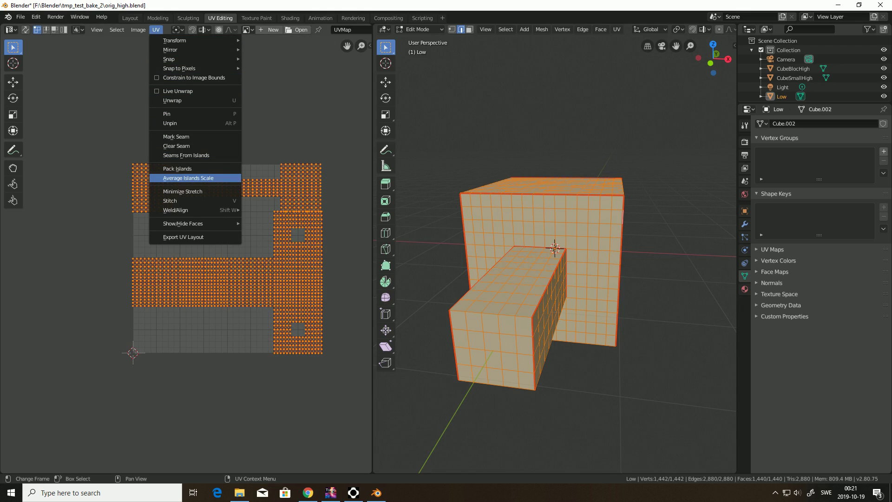
click(188, 178)
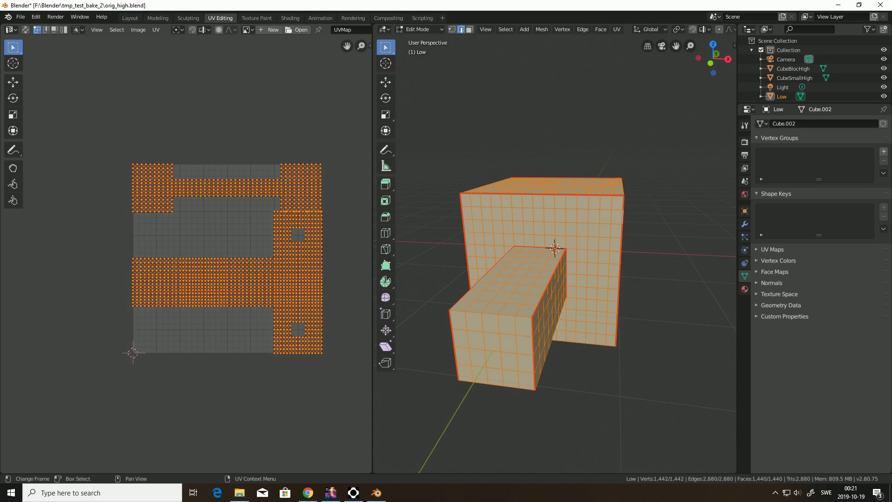
click(138, 29)
click(205, 204)
Step: Select the whole Low mesh in the 3D view and unwrap it again
drag(443, 141, 543, 380)
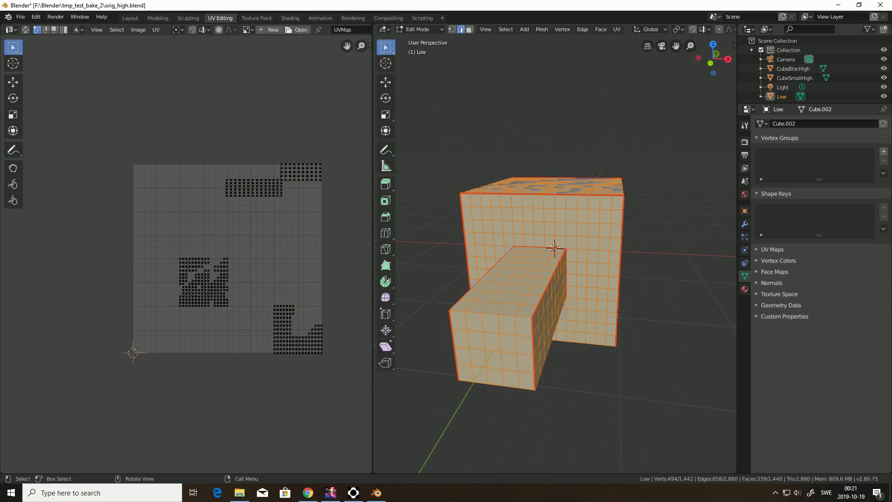
middle_drag(543, 381, 506, 310)
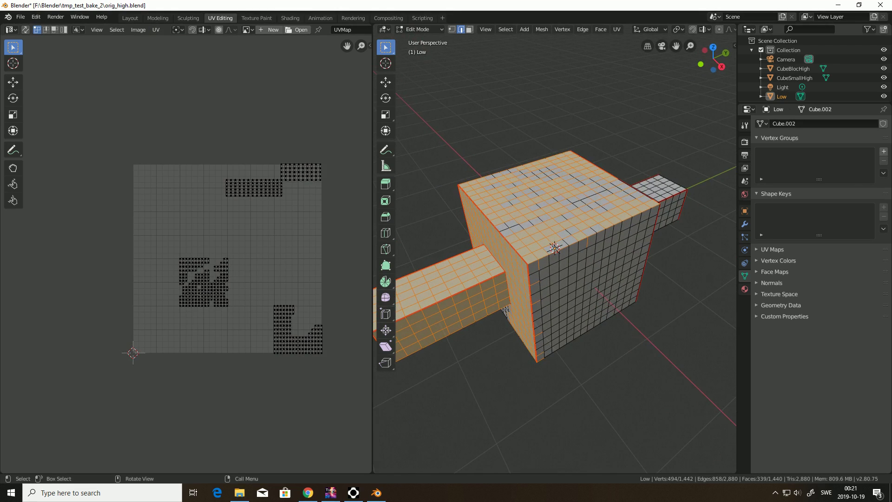
key(a)
right_click(525, 216)
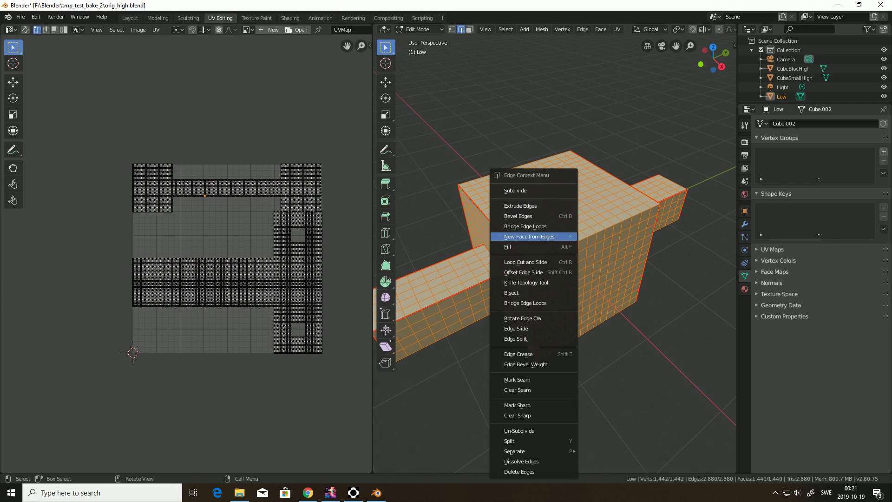
key(Escape)
key(u)
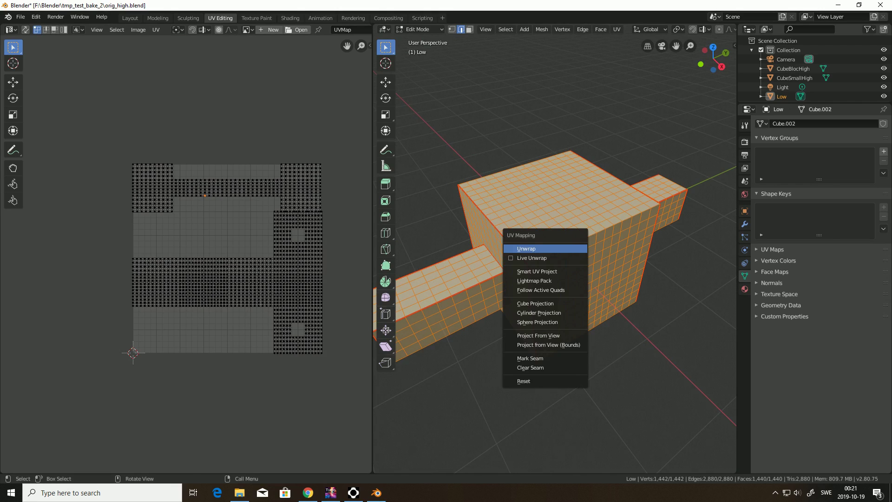
click(554, 248)
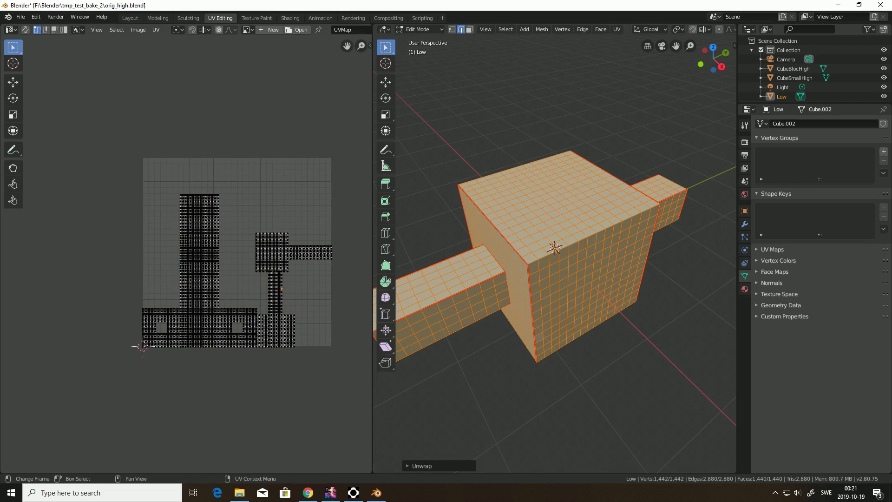
Step: In face select mode, select the visible faces of the Low mesh's arm on the negative Y side from the right orthographic view
scroll(555, 251, down, 2)
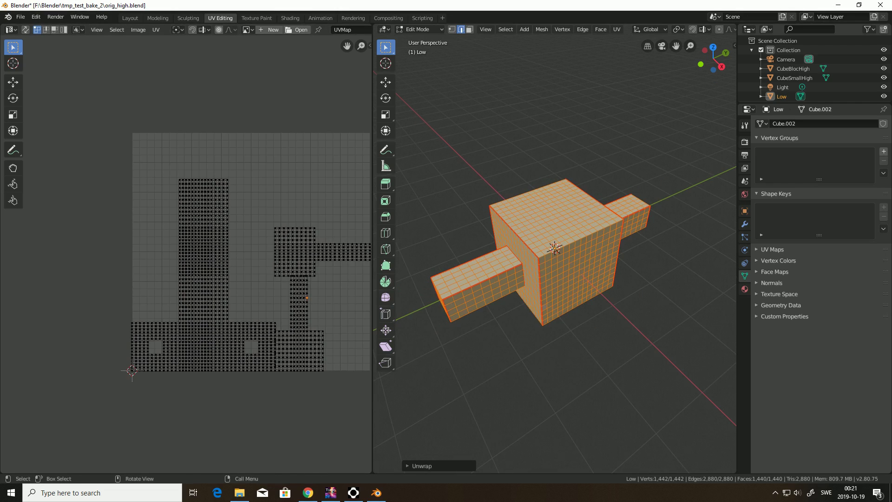
alt+click(473, 281)
click(473, 310)
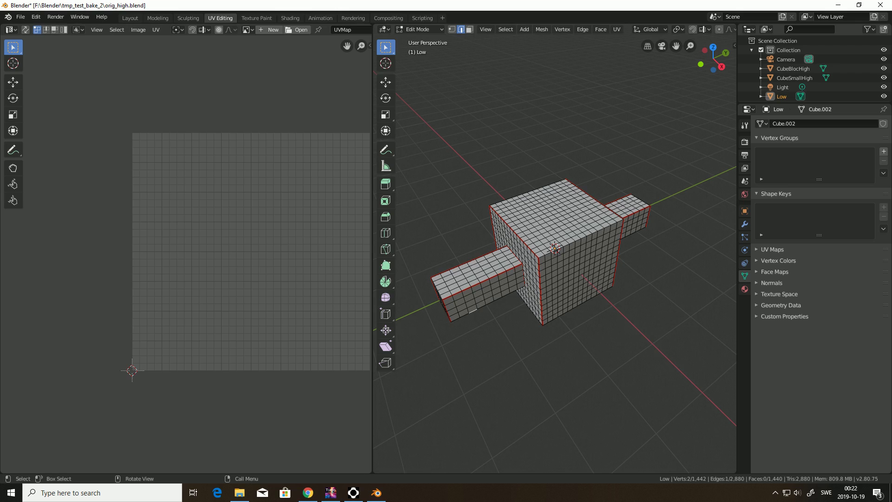
middle_drag(473, 310, 458, 286)
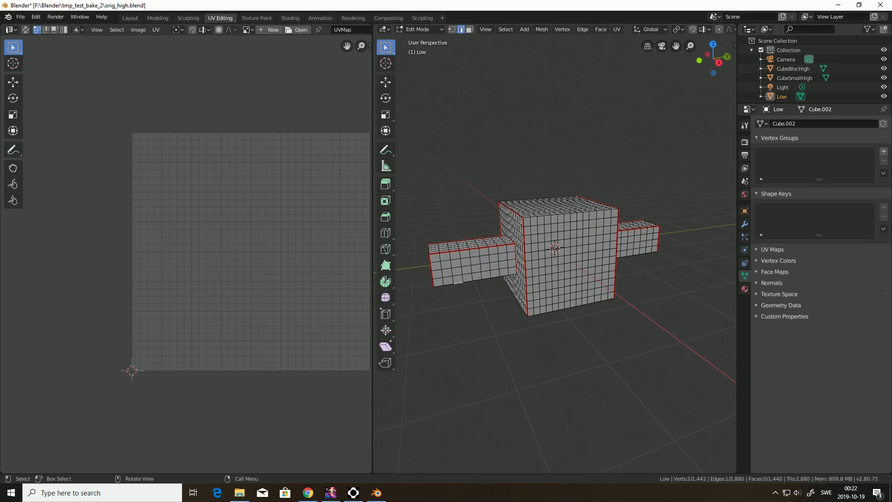
key(KP_1)
key(KP_3)
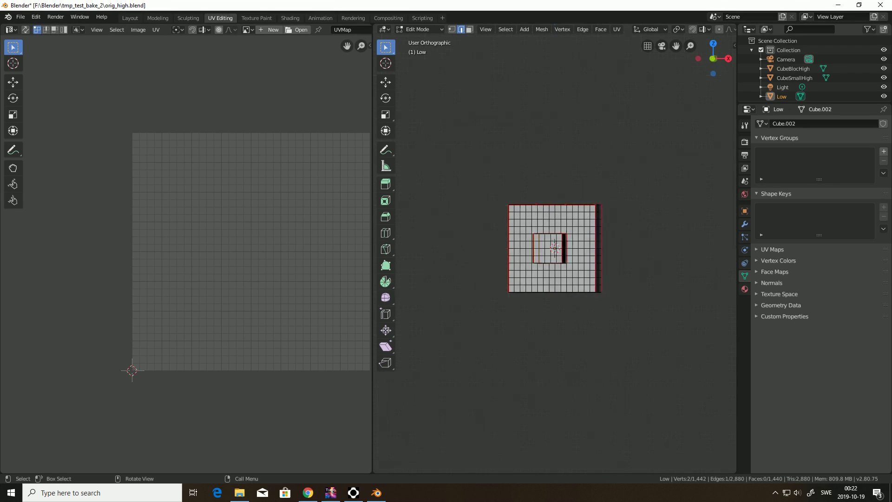
middle_drag(460, 288, 473, 301)
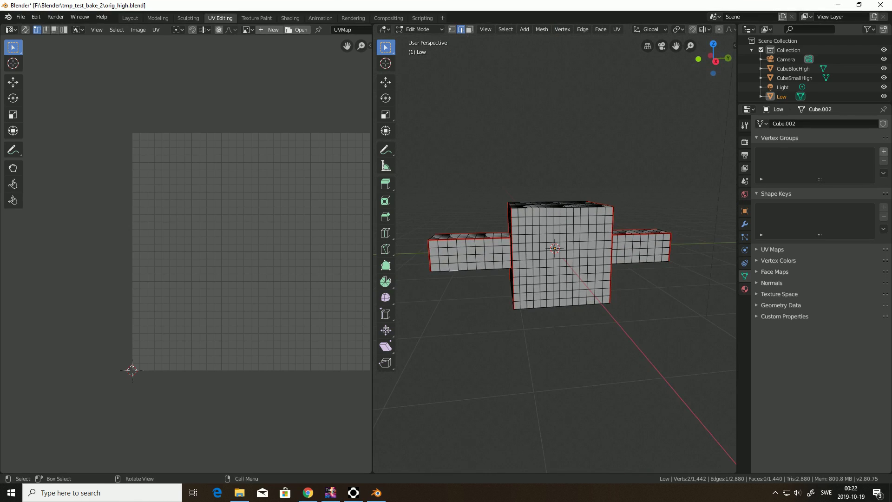
key(KP_3)
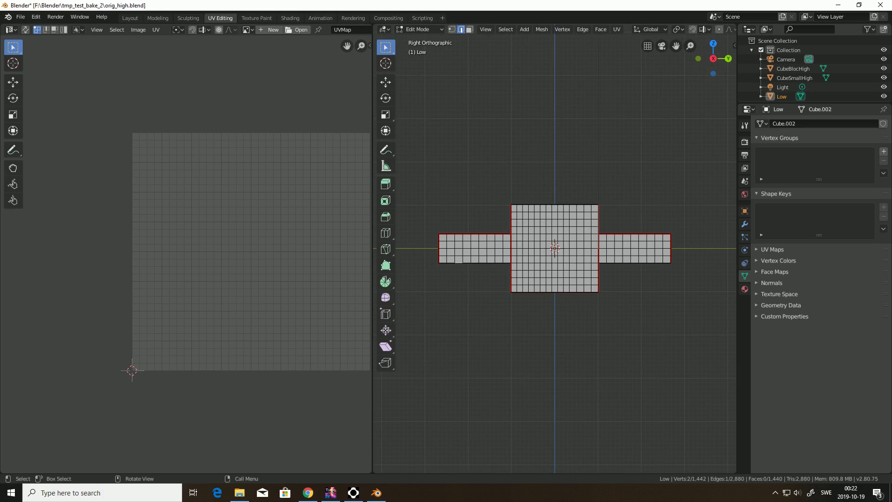
key(3)
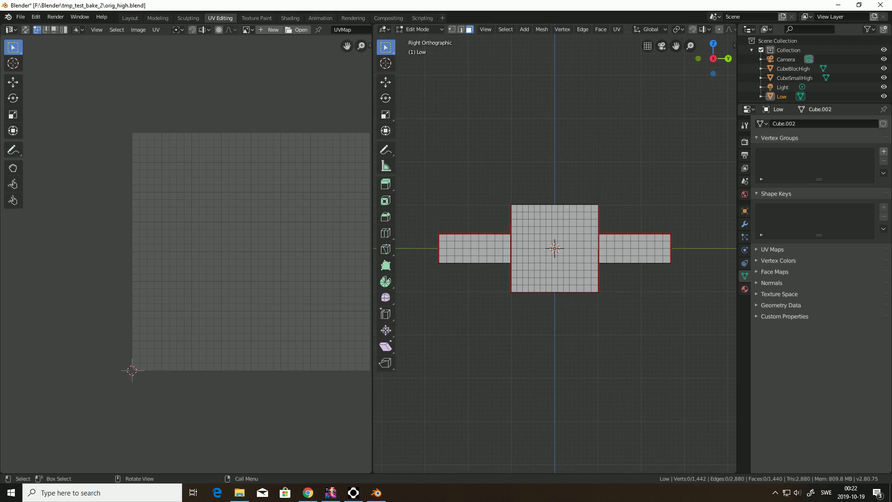
drag(430, 208, 508, 300)
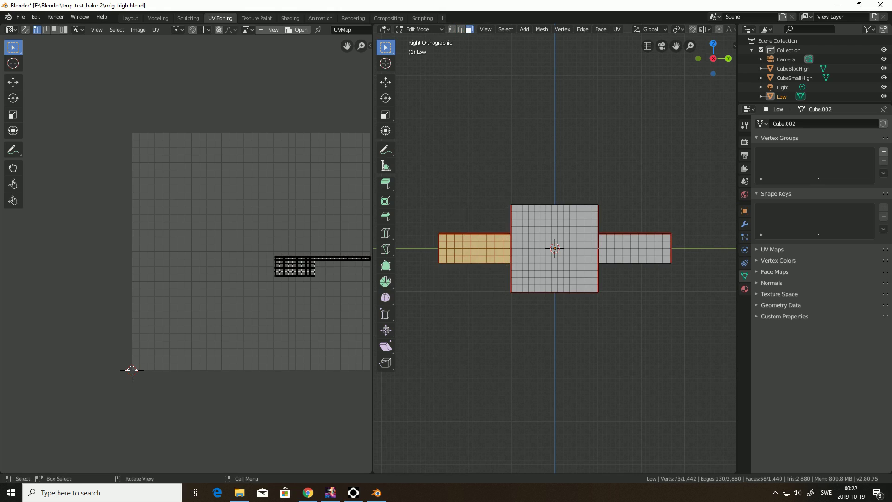
Step: Widen the 3D view, enable X-ray and select all faces of the negative Y arm through the mesh
scroll(188, 256, up, 1)
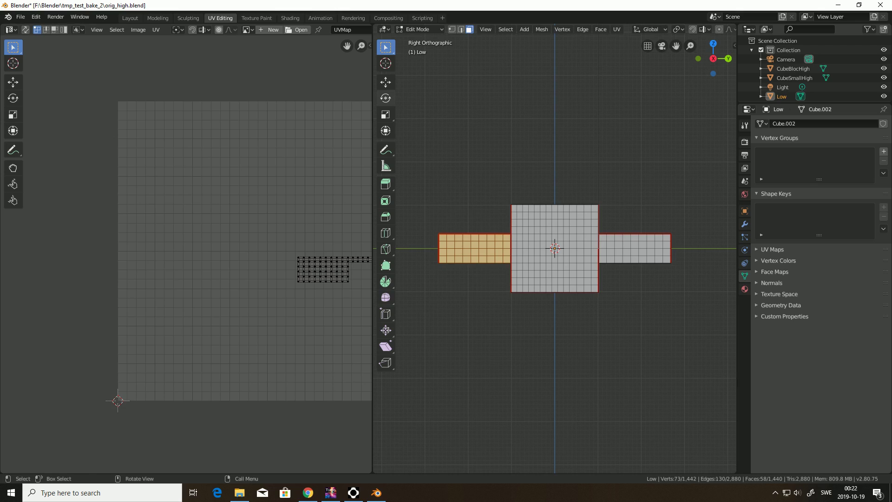
drag(373, 251, 278, 251)
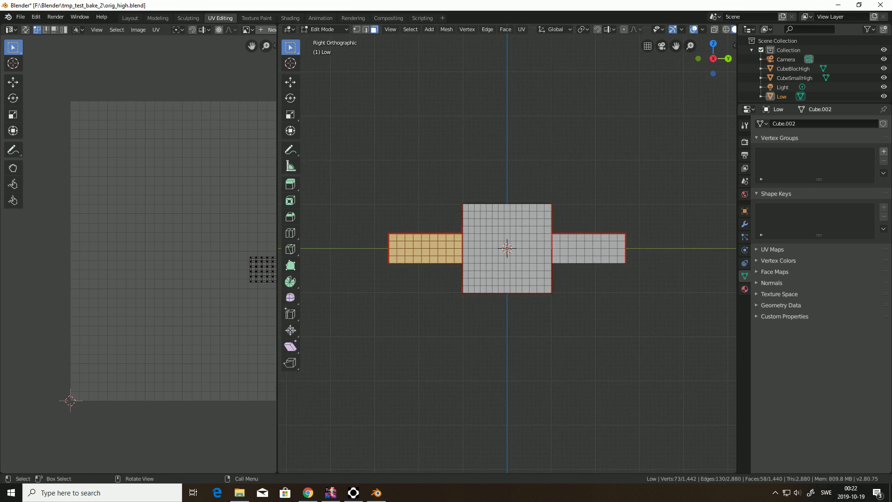
key(alt+z)
drag(372, 195, 461, 303)
Step: Move the negative Y arm's whole UV island up near the upper right corner of the UV square, just inside its edges
scroll(139, 254, down, 3)
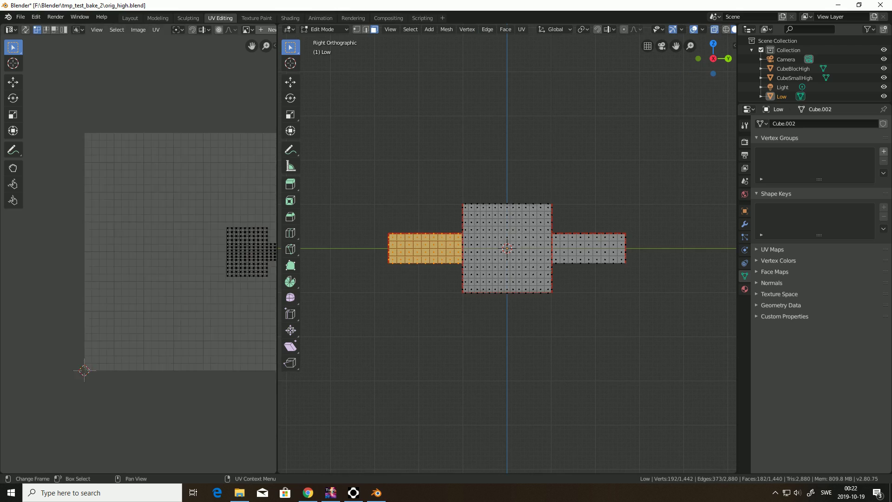
drag(177, 201, 259, 302)
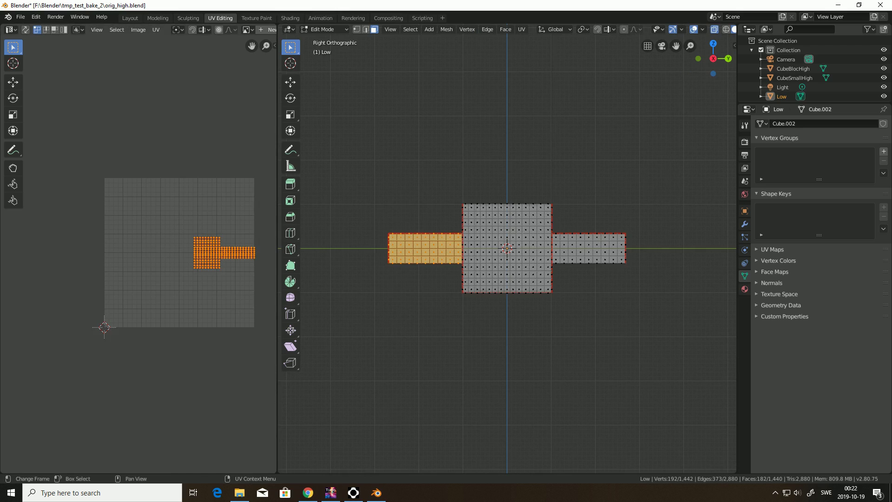
key(g)
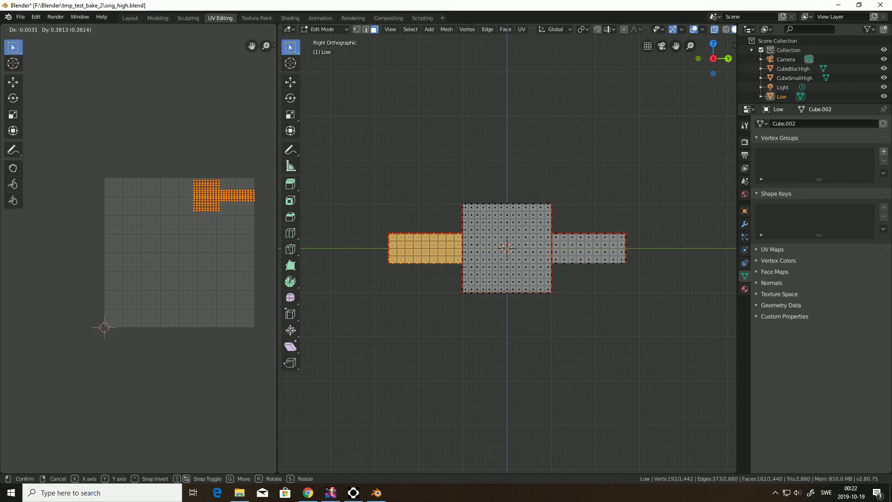
key(Return)
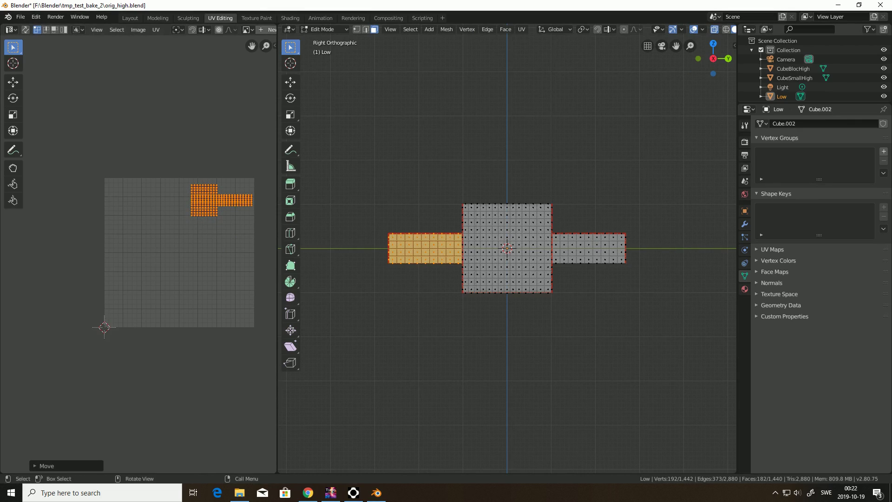
Step: Select all faces of the positive Y arm and move its UV island away from the cube's island and the UV square's lower edge
drag(555, 203, 637, 308)
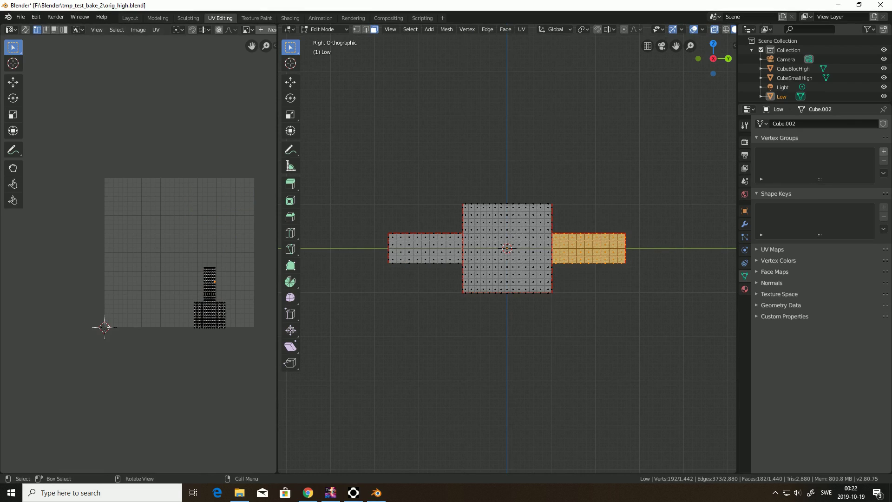
drag(181, 248, 246, 353)
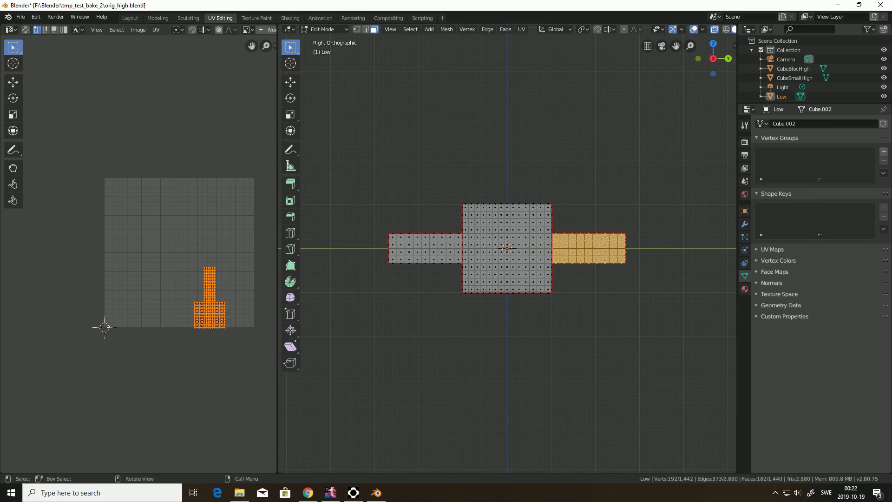
key(g)
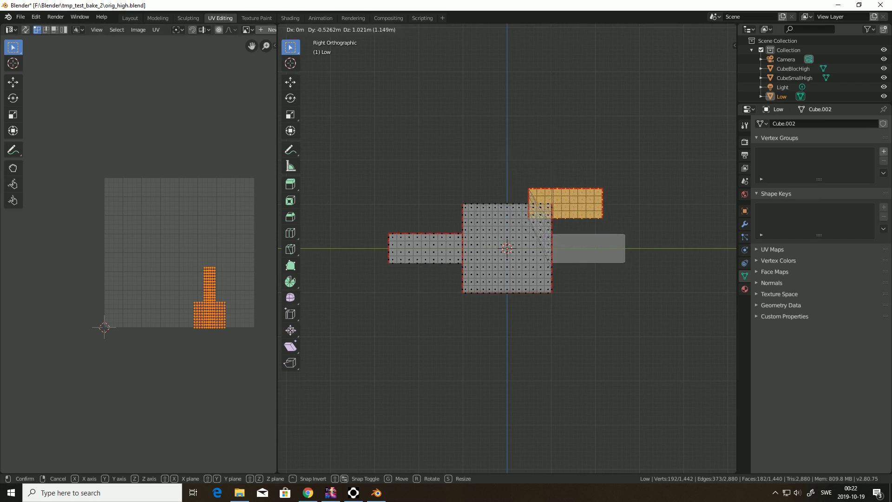
key(Escape)
drag(175, 241, 246, 353)
key(g)
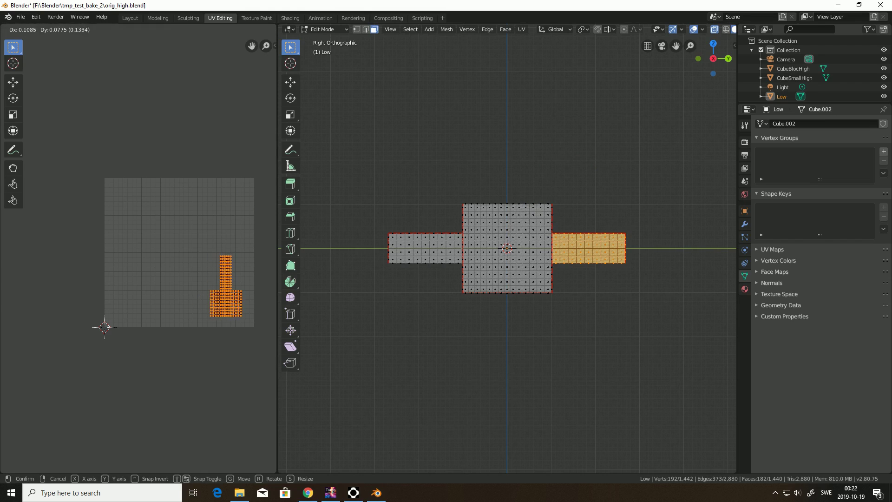
key(Return)
Step: Try to isolate the cube's UV island by selecting only the central cube's faces in the 3D view
drag(343, 131, 658, 389)
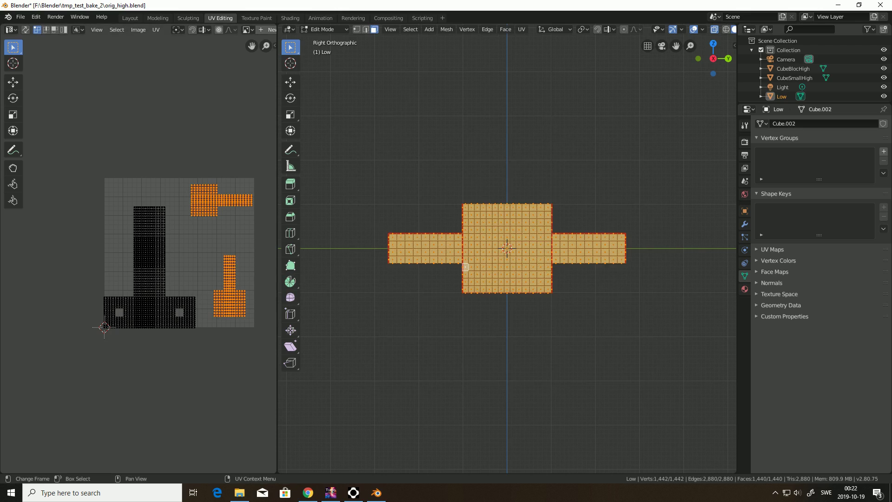
scroll(139, 254, up, 1)
drag(63, 160, 135, 308)
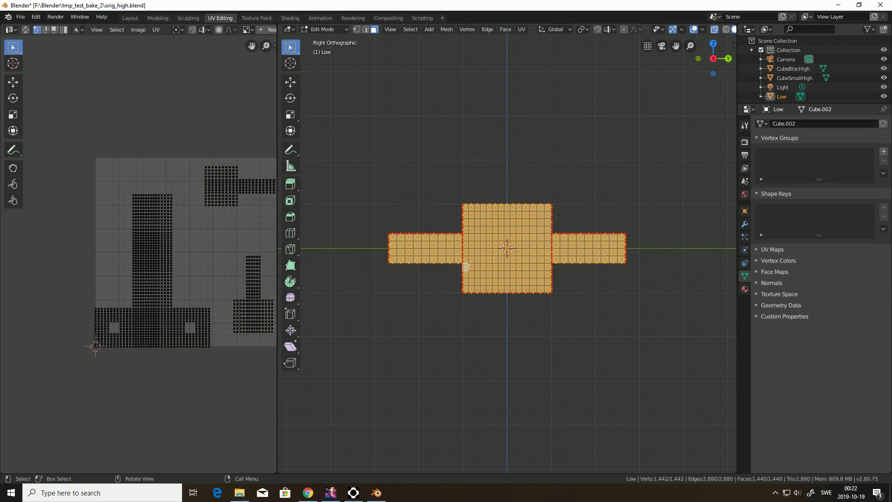
drag(474, 160, 544, 358)
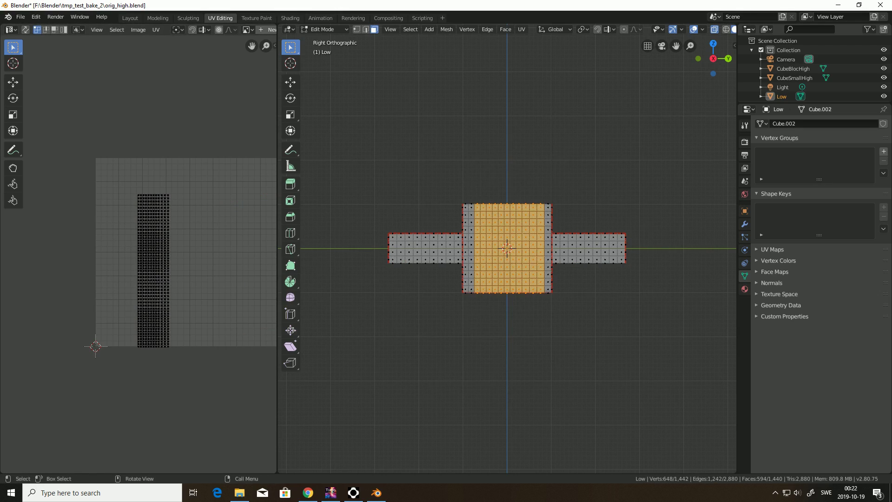
drag(464, 182, 551, 328)
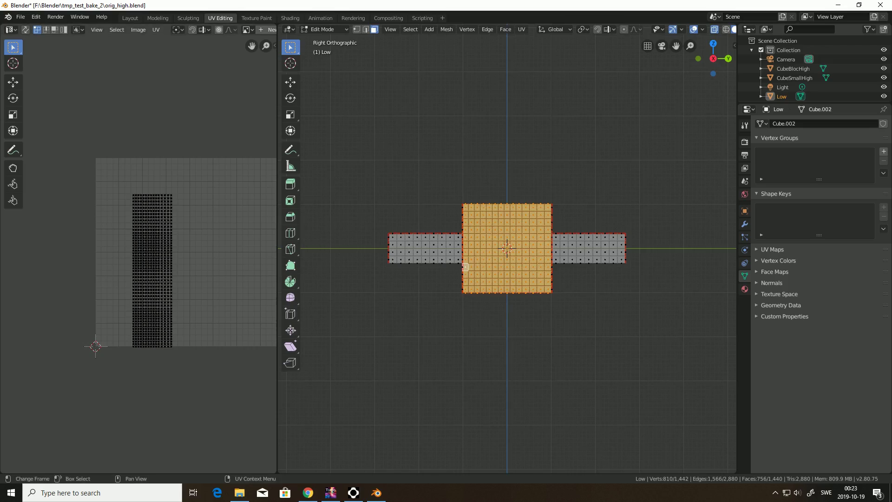
middle_drag(465, 267, 472, 285)
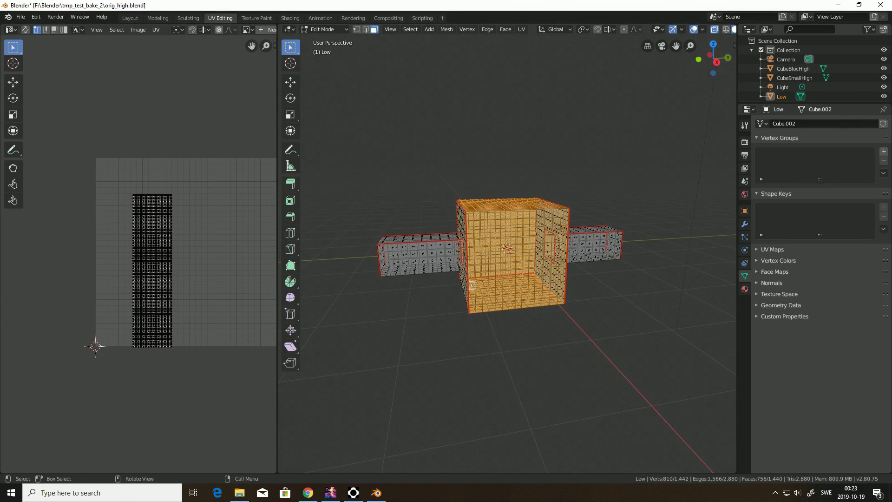
scroll(136, 255, down, 2)
scroll(136, 255, up, 1)
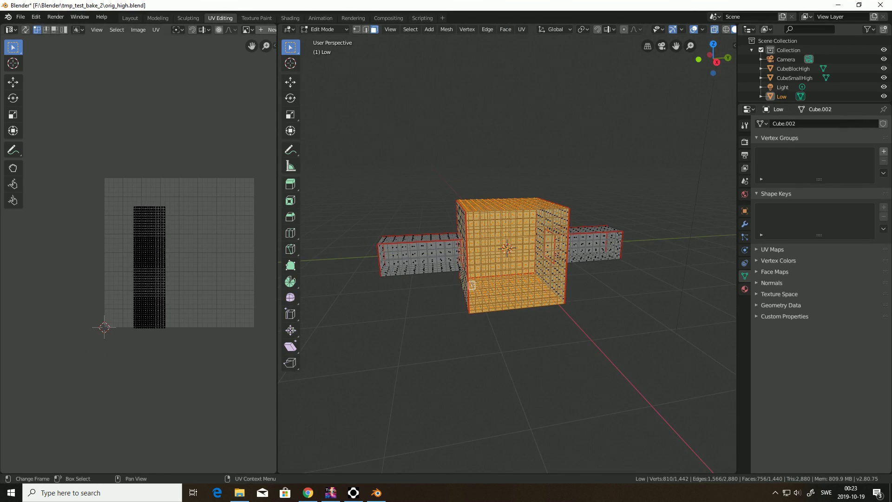
Step: Select the whole Low mesh in the 3D view and lasso-select only the cube's large UV island
drag(349, 173, 686, 375)
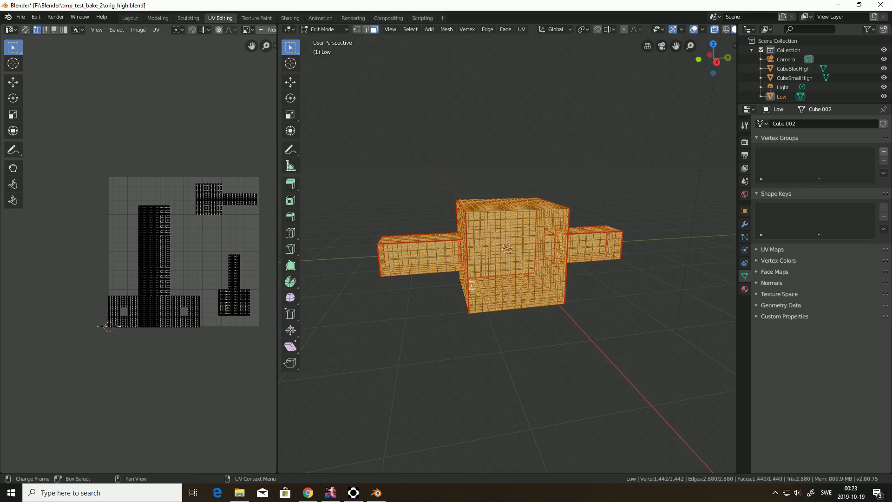
middle_drag(202, 253, 179, 227)
key(b)
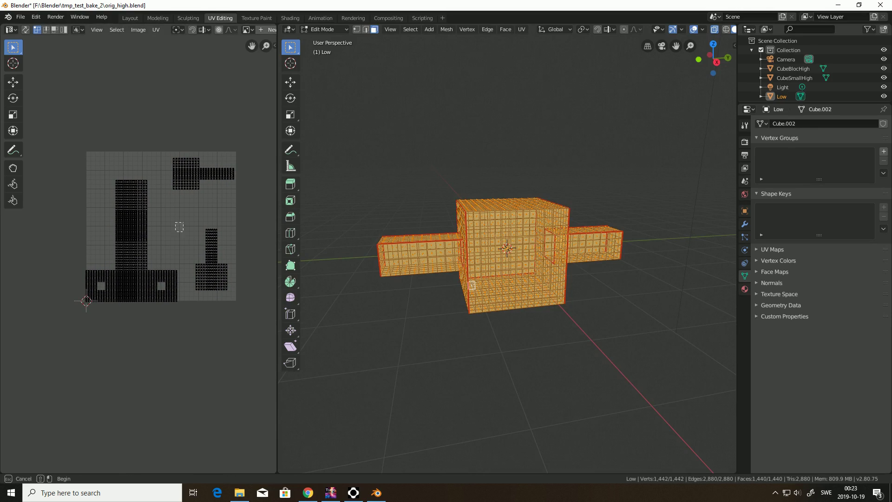
drag(179, 227, 255, 298)
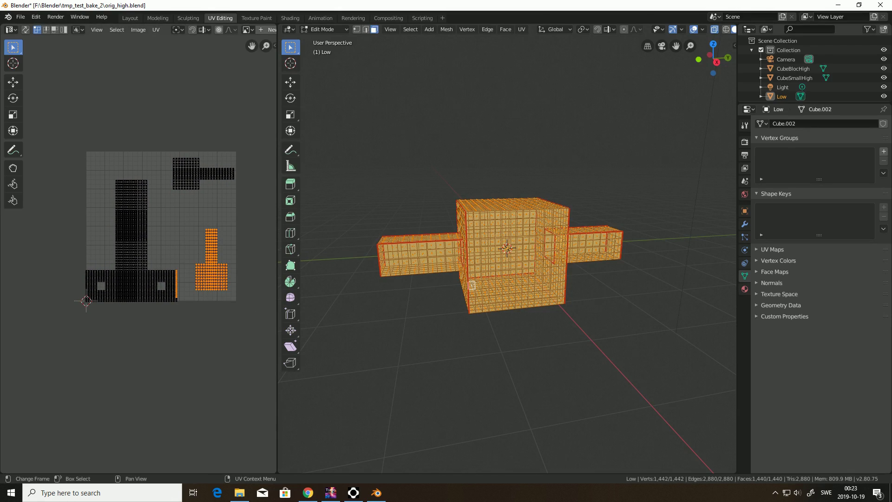
key(alt+a)
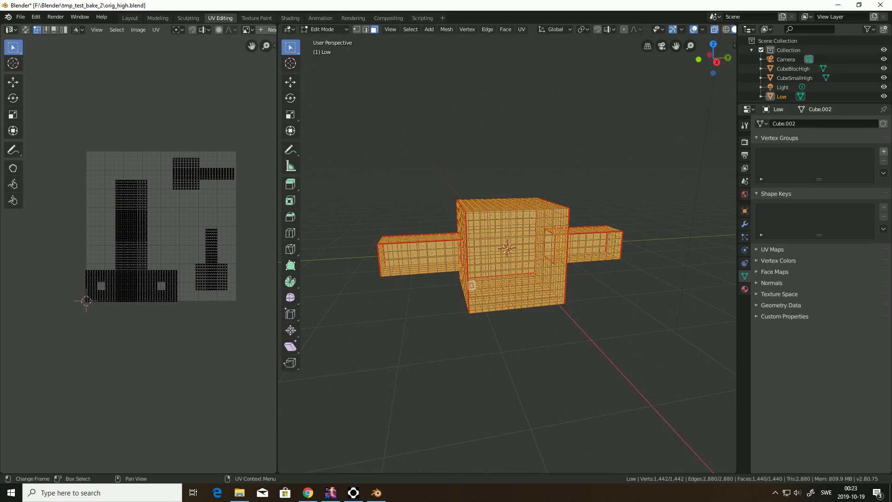
key(b)
drag(58, 308, 111, 165)
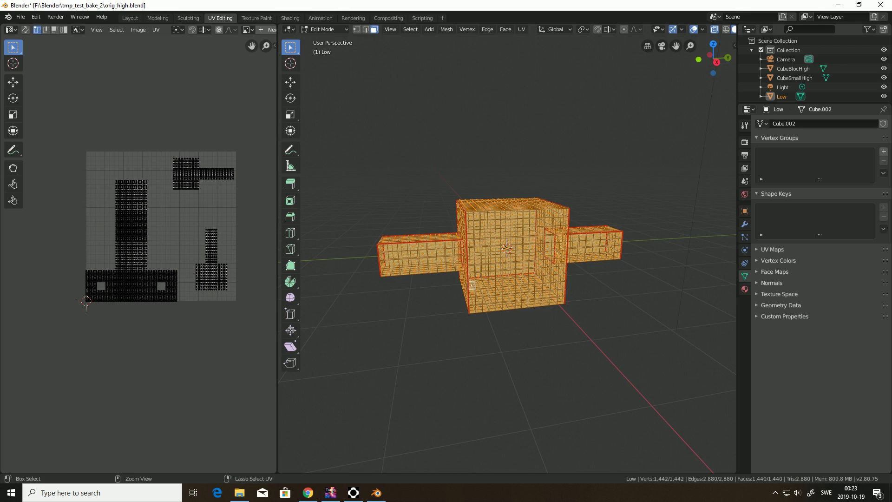
scroll(80, 307, up, 1)
drag(55, 188, 148, 171)
mouse_move(66, 176)
ctrl+right_down()
mouse_move(130, 157)
mouse_move(160, 177)
mouse_move(188, 321)
mouse_move(70, 332)
mouse_move(53, 204)
mouse_move(69, 181)
ctrl+right_up()
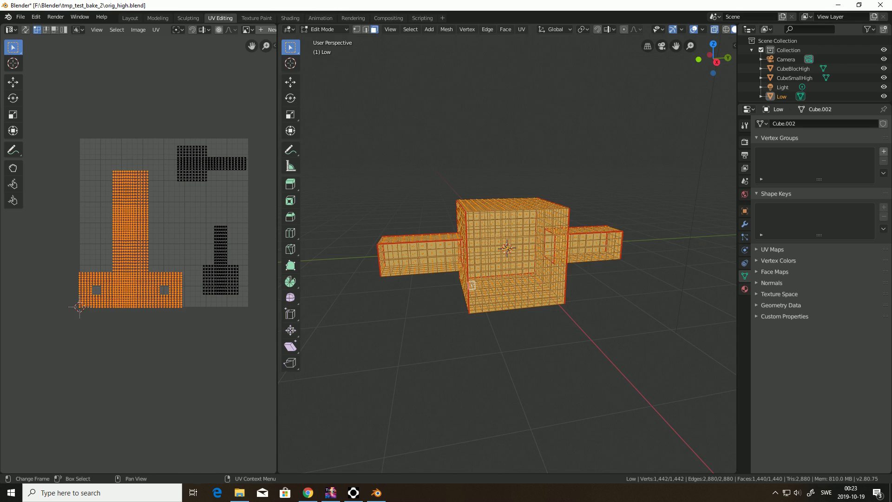
Step: Move the cube's UV island fully inside the UV square, leaving a margin to the borders and to both arm islands
key(g)
click(75, 165)
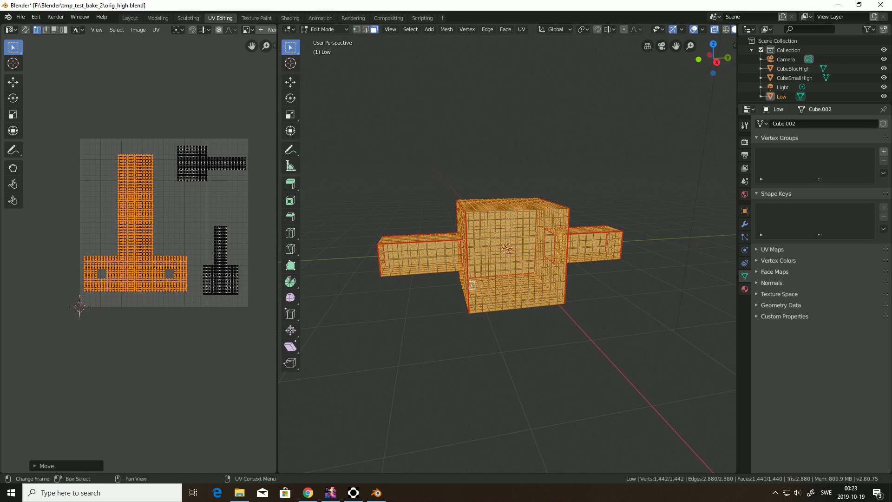
key(alt+a)
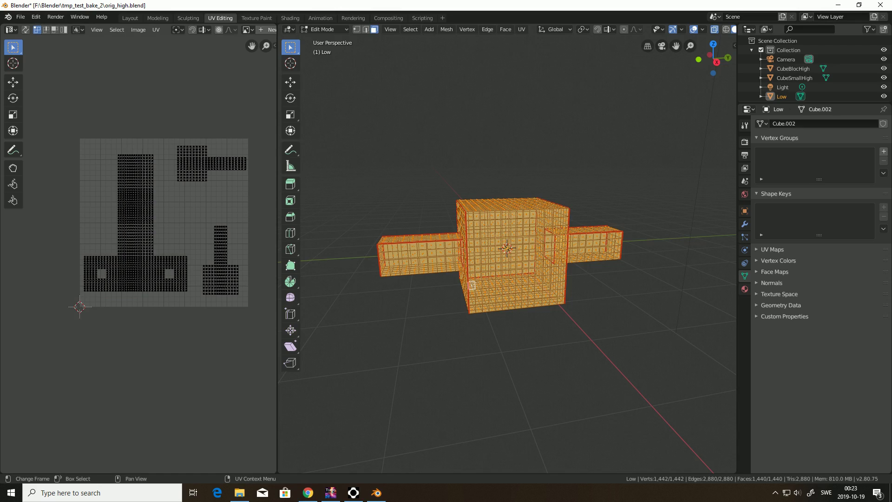
key(ctrl+z)
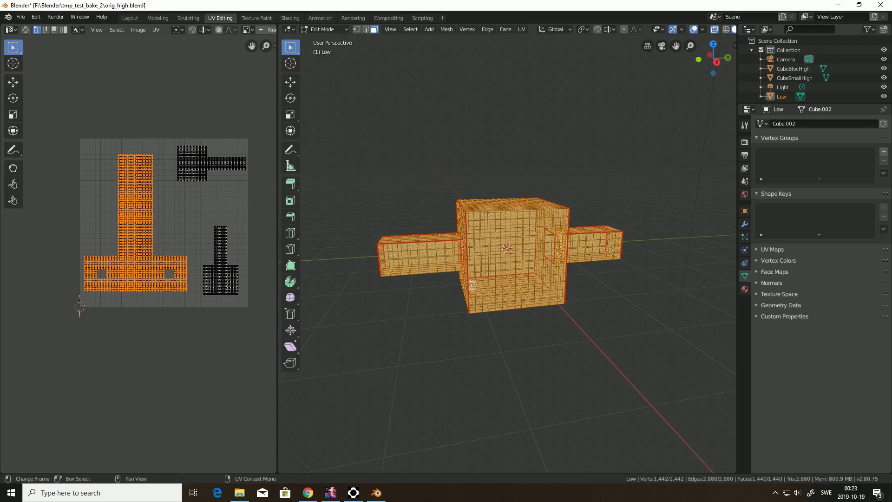
key(g)
key(Return)
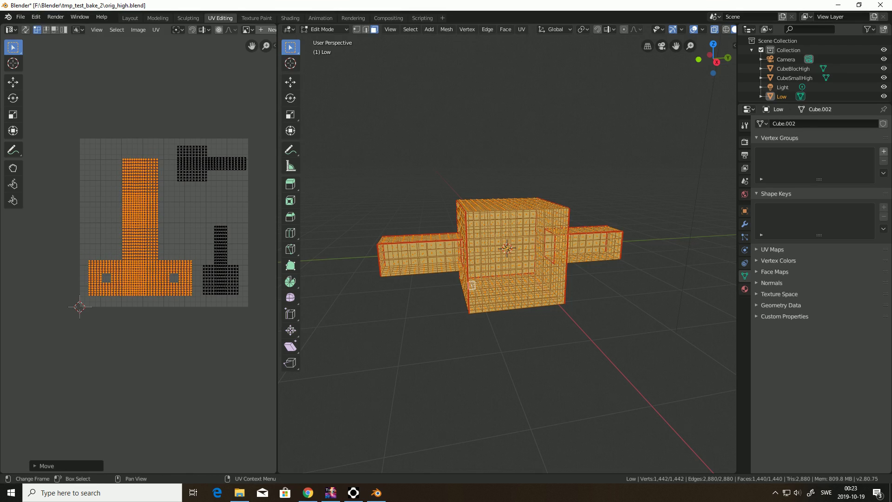
key(g)
key(Return)
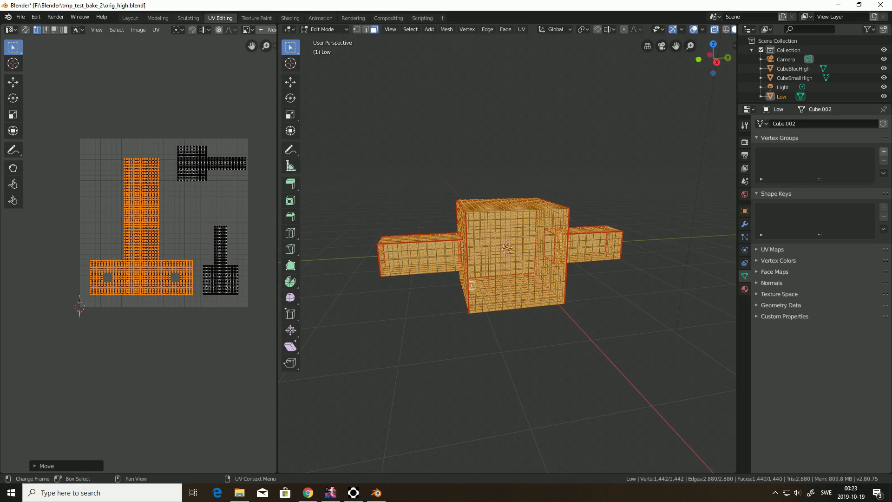
Step: Move the arm UV island near the UV square's upper-right corner inward, leaving a margin to the square's borders
drag(176, 140, 256, 195)
key(g)
click(250, 204)
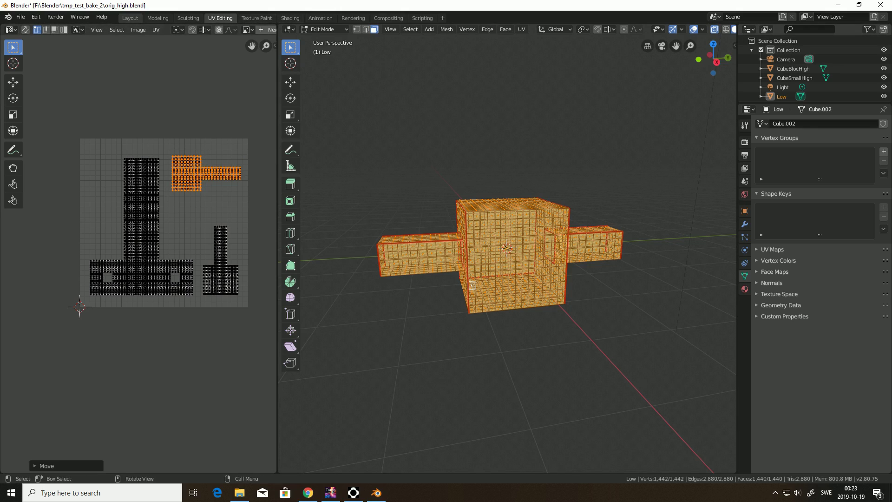
Step: Hide the Low mesh in the Layout workspace and show the material settings of CubeBlocHigh
click(130, 18)
click(884, 96)
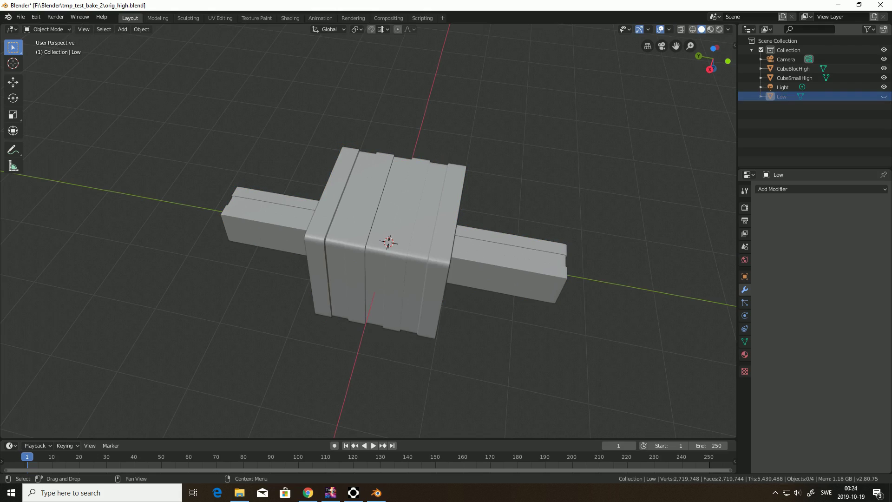
click(794, 69)
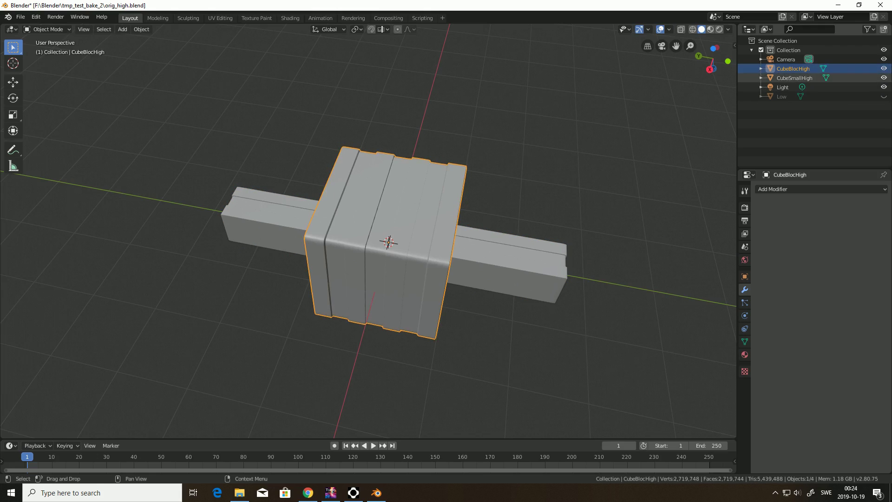
click(745, 371)
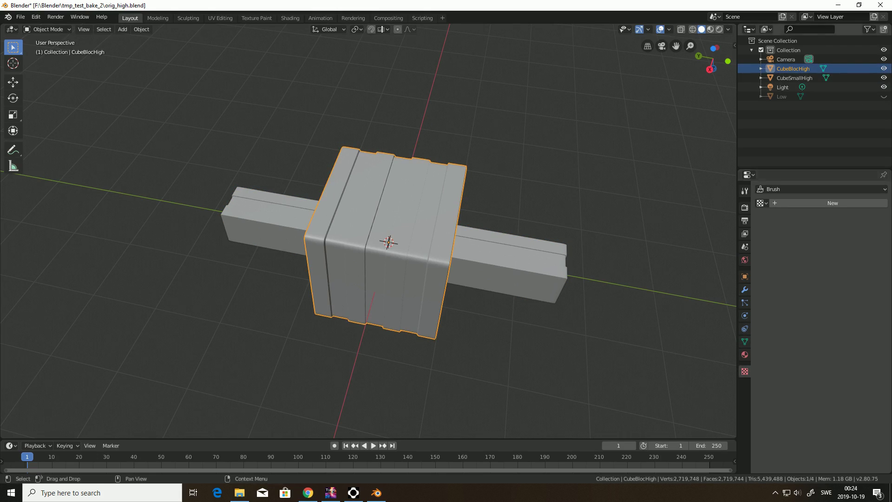
click(745, 354)
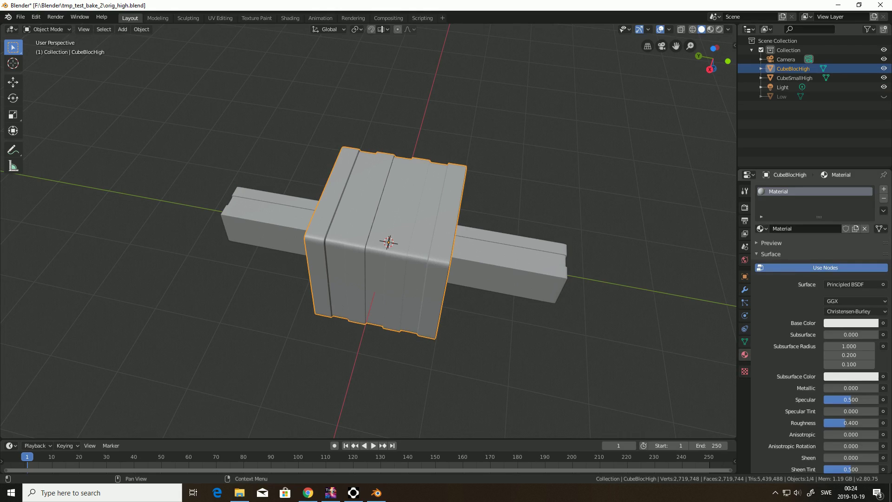
Step: Rename CubeBlocHigh's material to CubeBlocHighMaterial, reusing the object's copied name
double_click(793, 68)
key(ctrl+c)
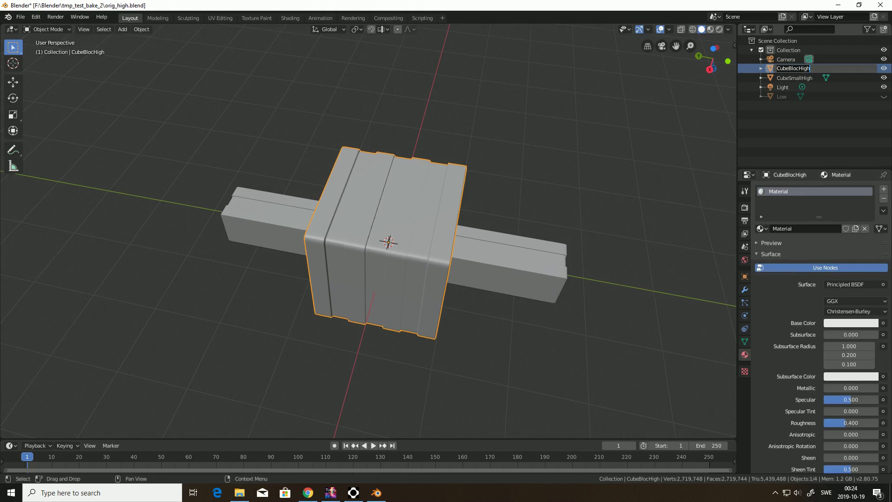
double_click(773, 191)
click(773, 192)
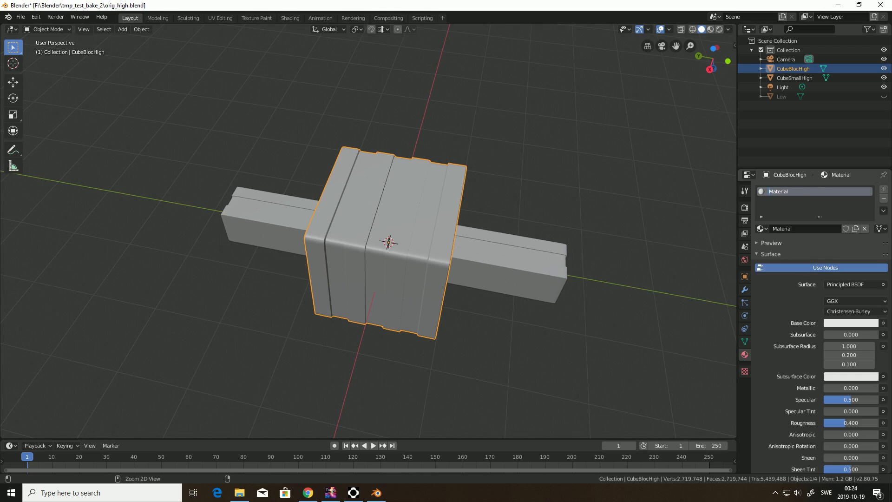
key(ctrl+v)
key(Return)
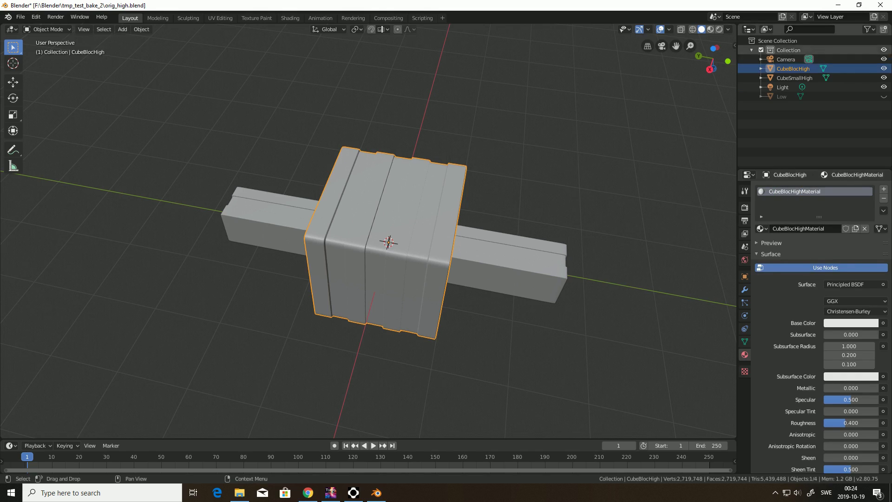
Step: Create a new material for CubeSmallHigh and name it CubeSmallHighMaterial
click(795, 78)
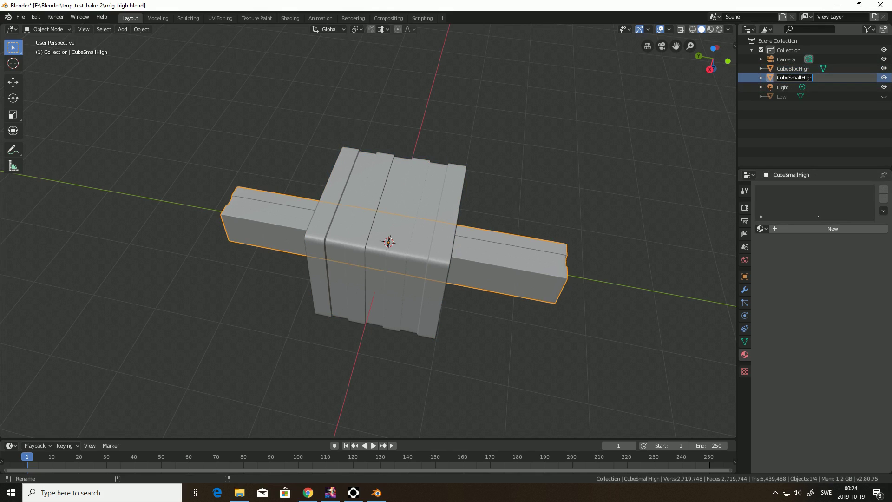
click(884, 189)
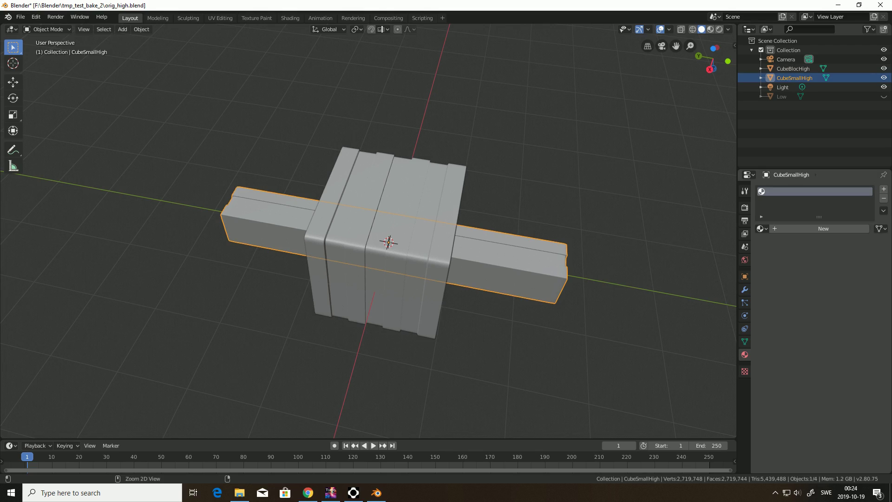
key(ctrl+z)
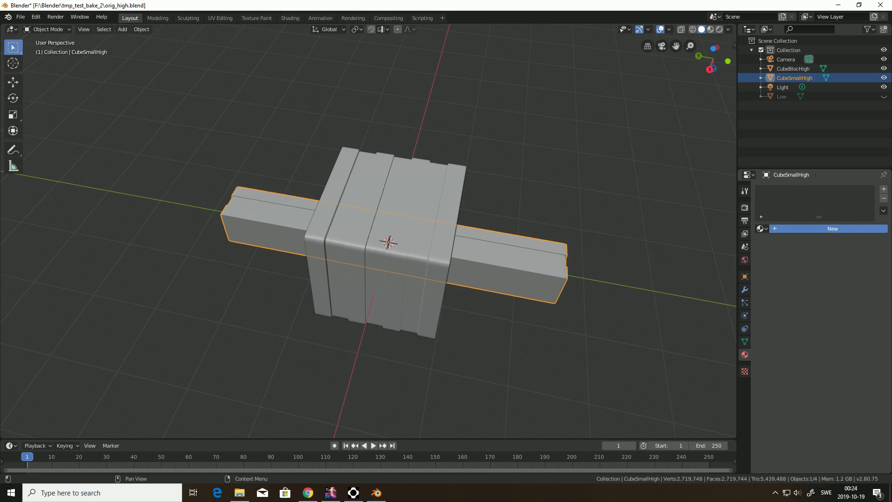
click(832, 228)
double_click(806, 191)
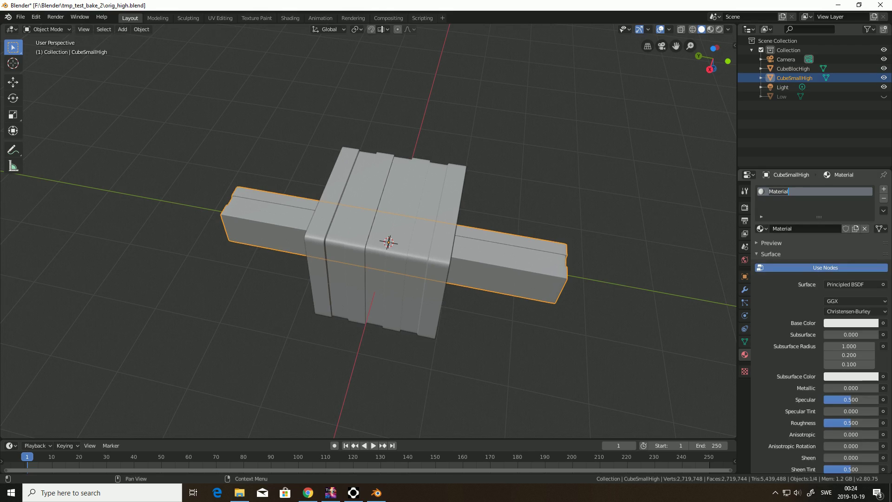
click(774, 191)
text(CubeSmallHigh)
key(Return)
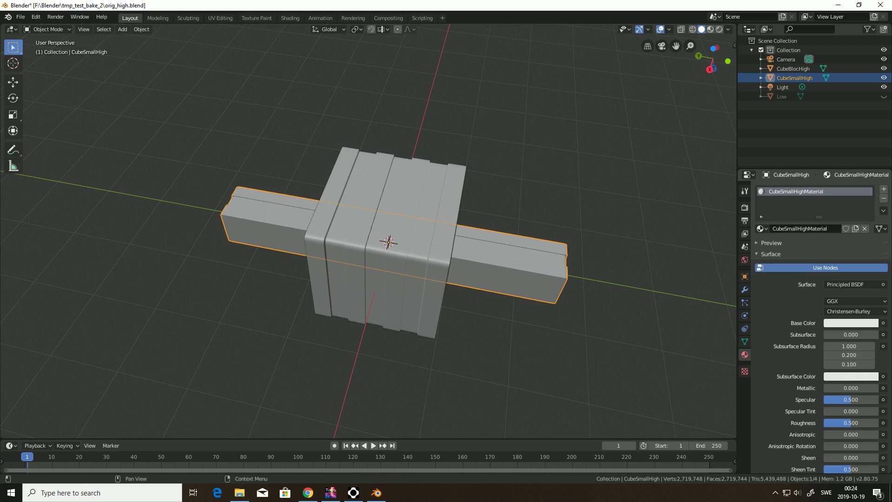
Step: Switch the viewport to Rendered shading and set the base color of CubeSmallHighMaterial to pink
scroll(849, 253, down, 5)
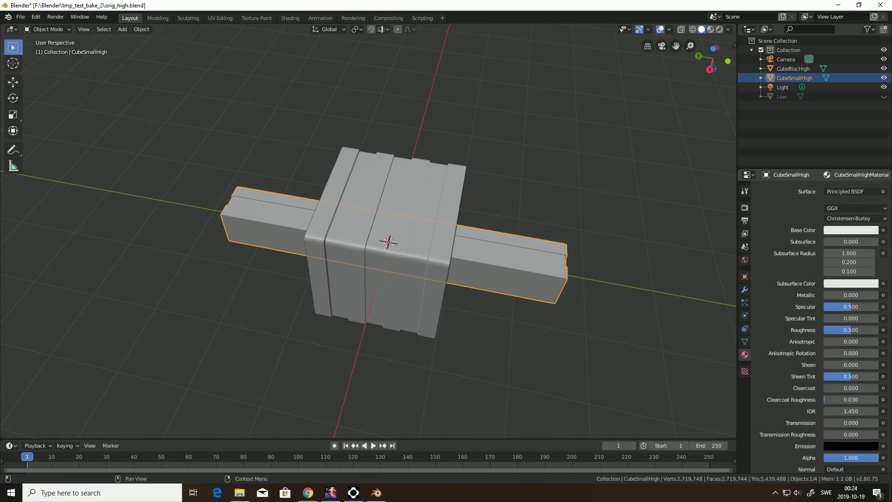
click(719, 29)
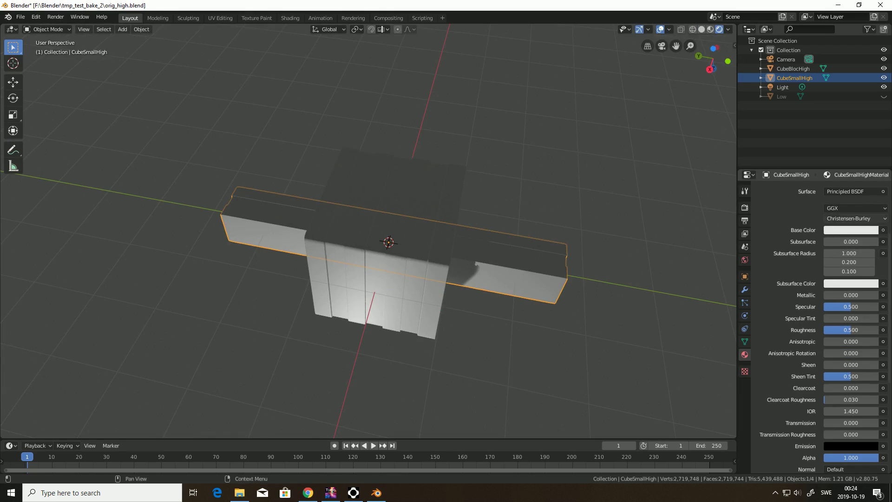
click(851, 230)
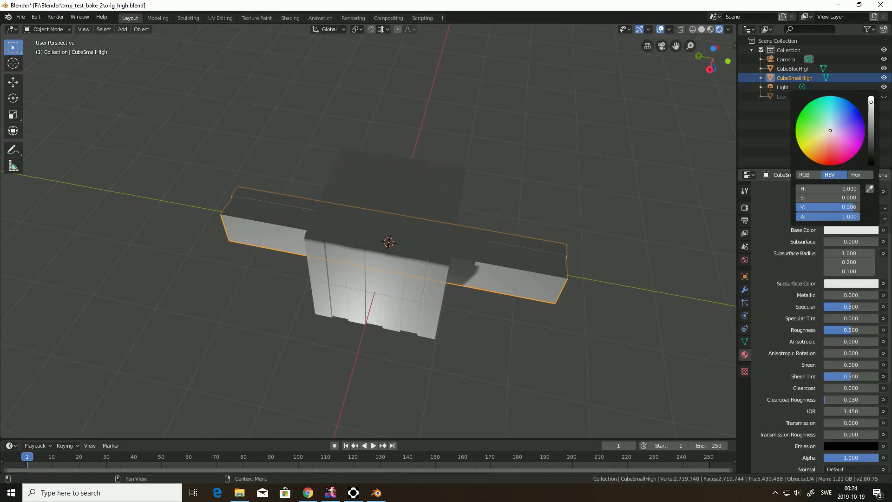
mouse_move(830, 131)
mouse_down()
mouse_move(840, 120)
mouse_move(843, 136)
mouse_up()
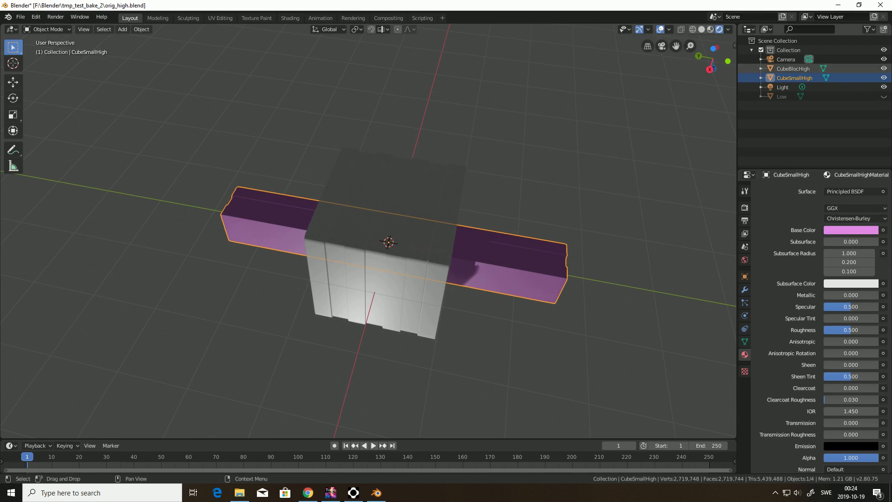
Step: Set the base color of CubeBlocHigh's material to blue
click(792, 68)
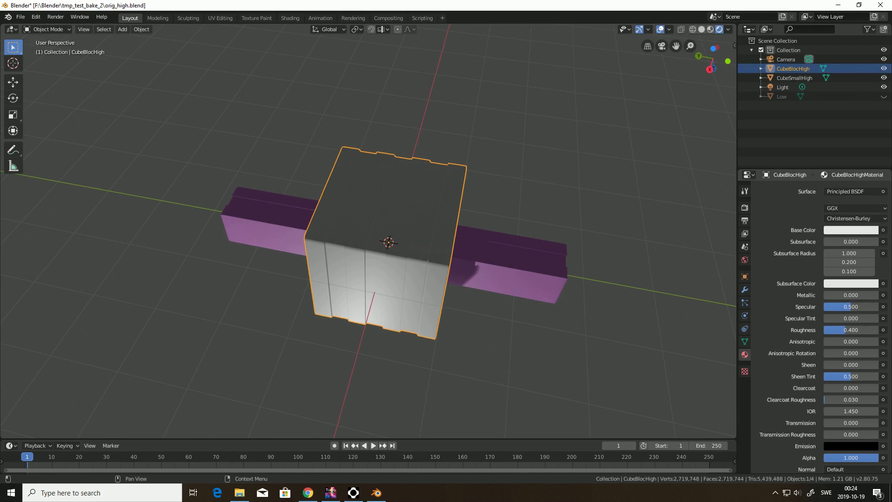
click(851, 230)
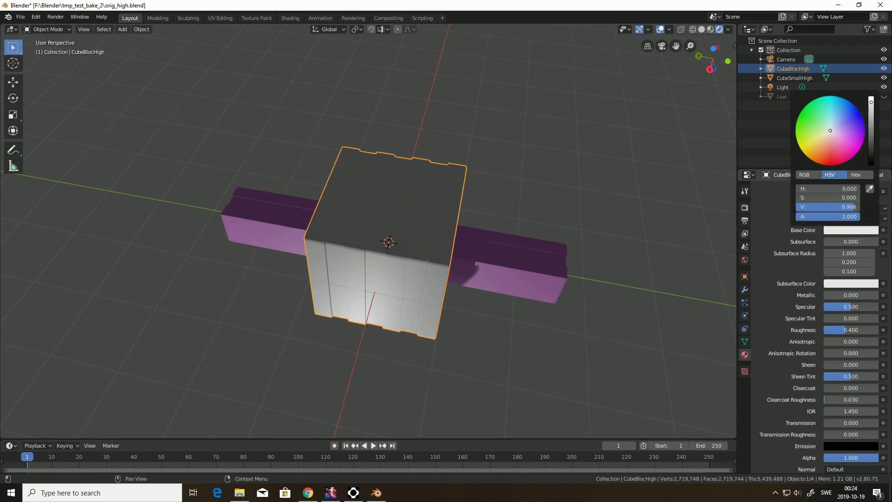
drag(830, 130, 846, 119)
middle_drag(419, 260, 390, 226)
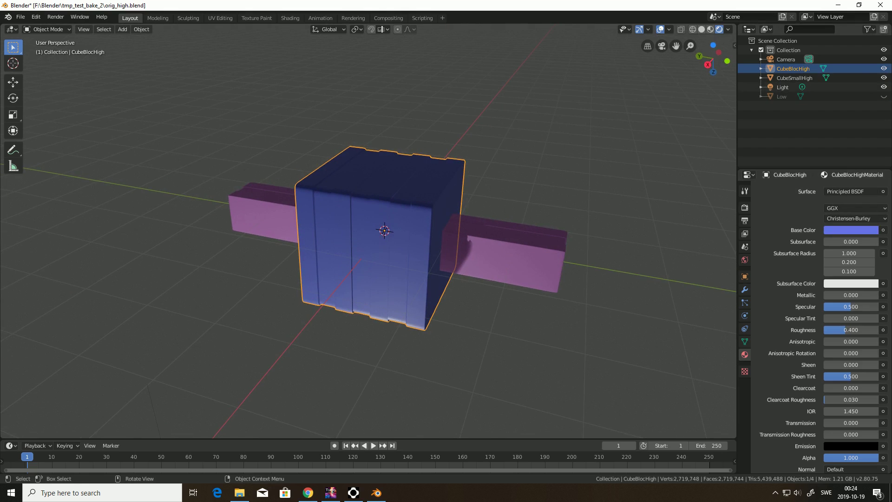
Step: Unhide the Low mesh, create a new material for it and name it LowMaterial
click(884, 96)
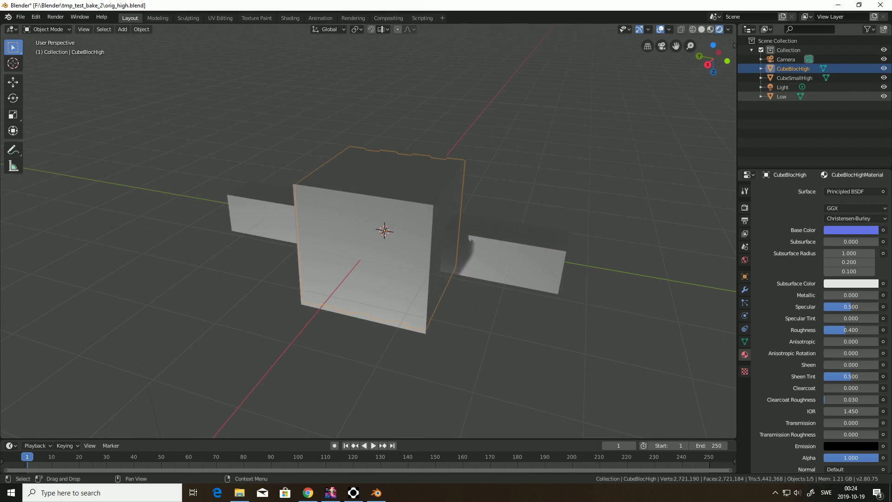
alt+middle_drag(395, 233, 355, 213)
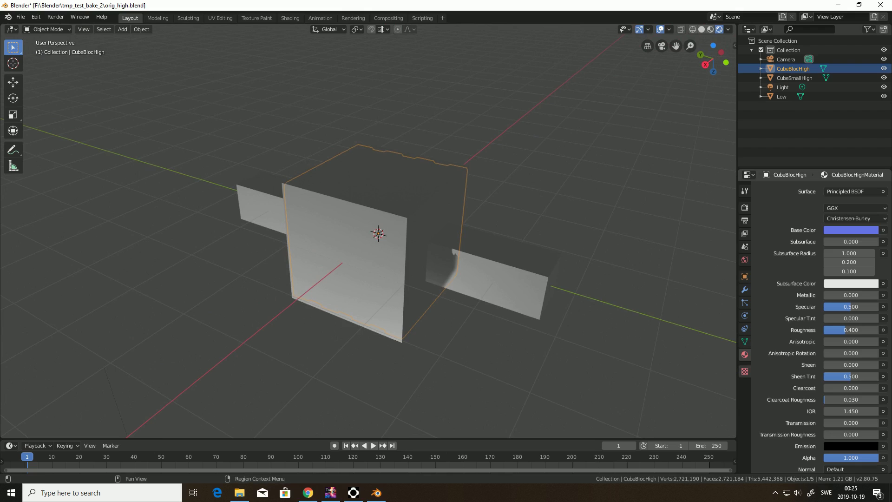
scroll(814, 325, up, 5)
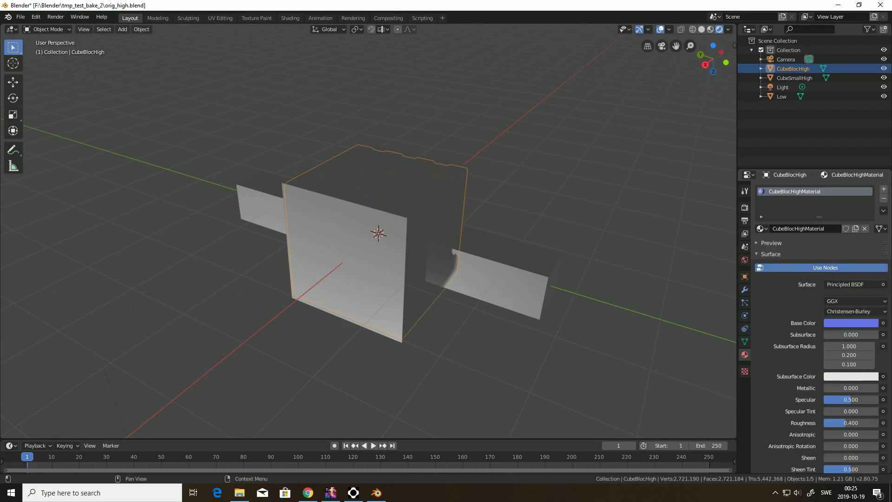
click(783, 96)
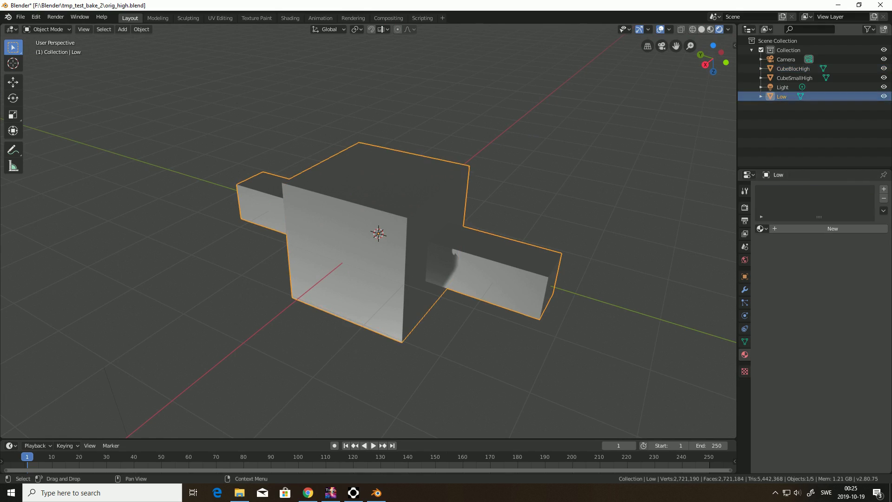
click(832, 228)
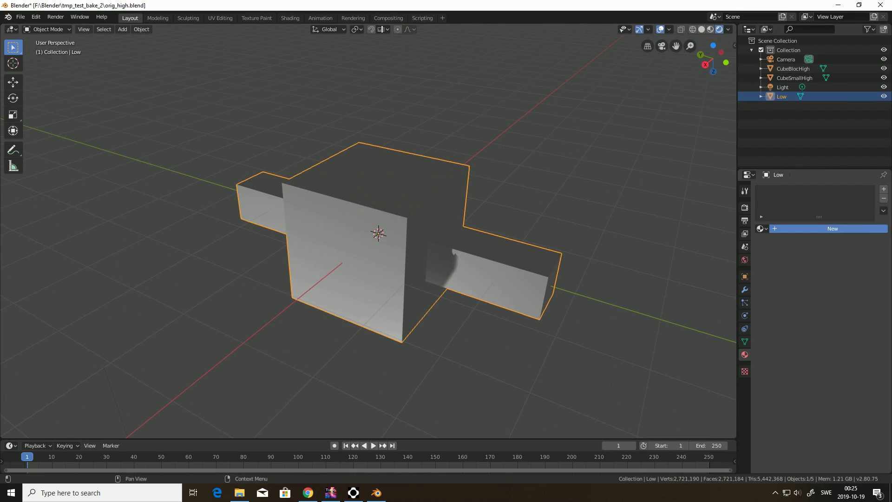
double_click(785, 192)
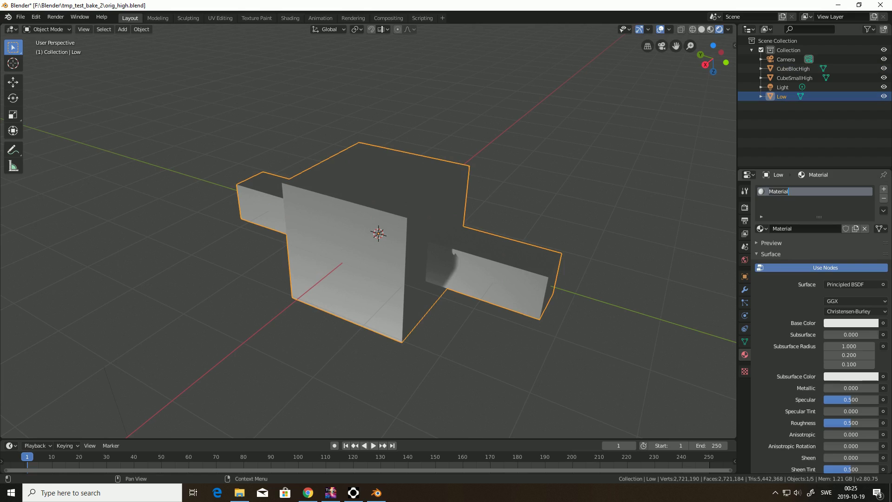
click(774, 191)
text(Low)
key(Return)
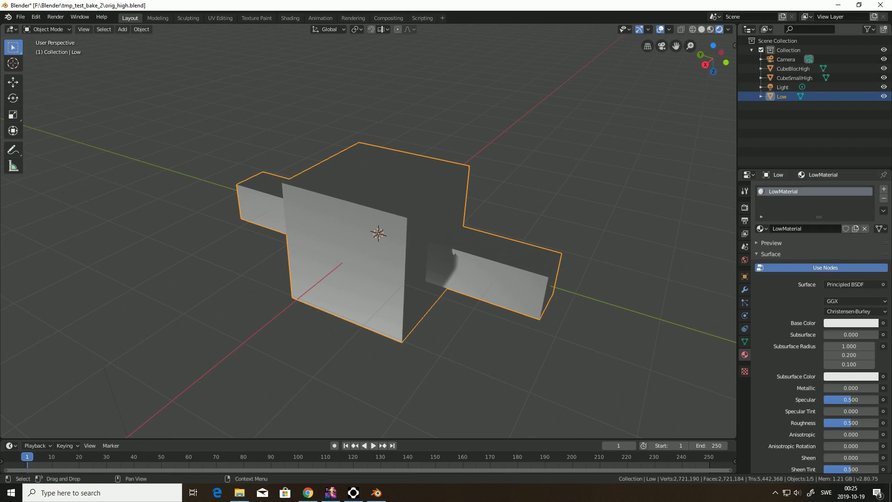
Step: Hide the Low mesh to check each object's material assignment, and show Low again
click(884, 97)
click(794, 69)
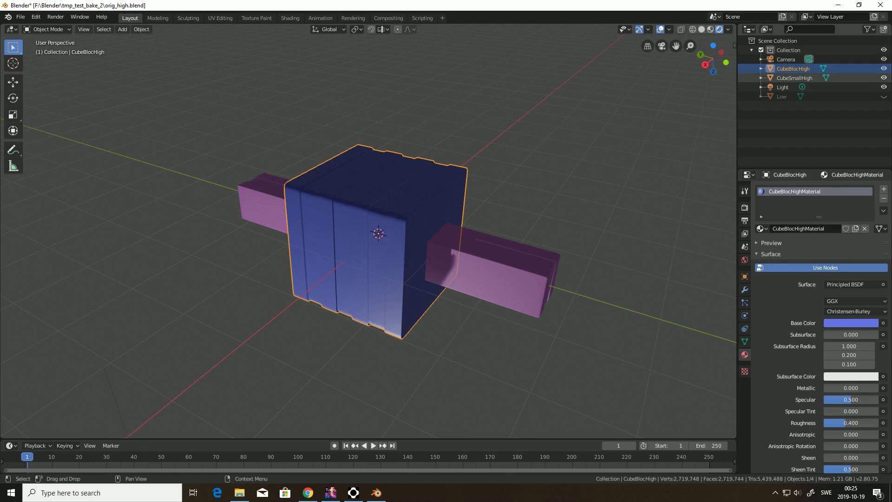
click(795, 78)
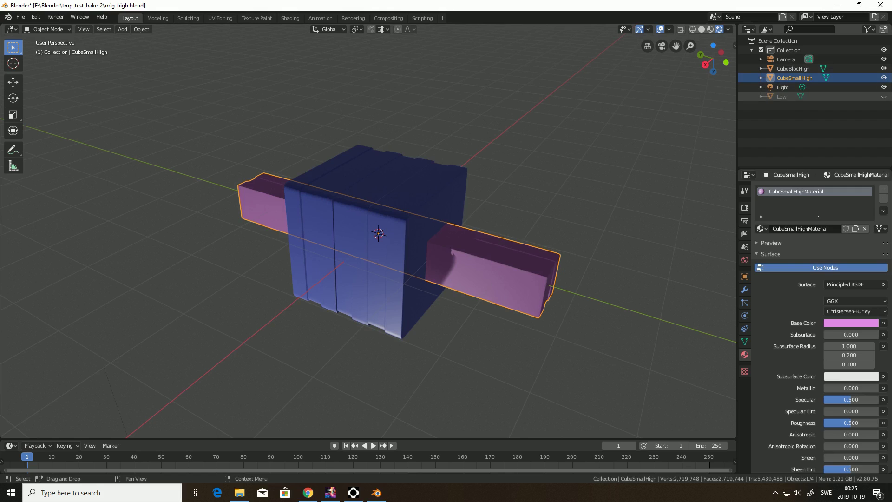
click(782, 96)
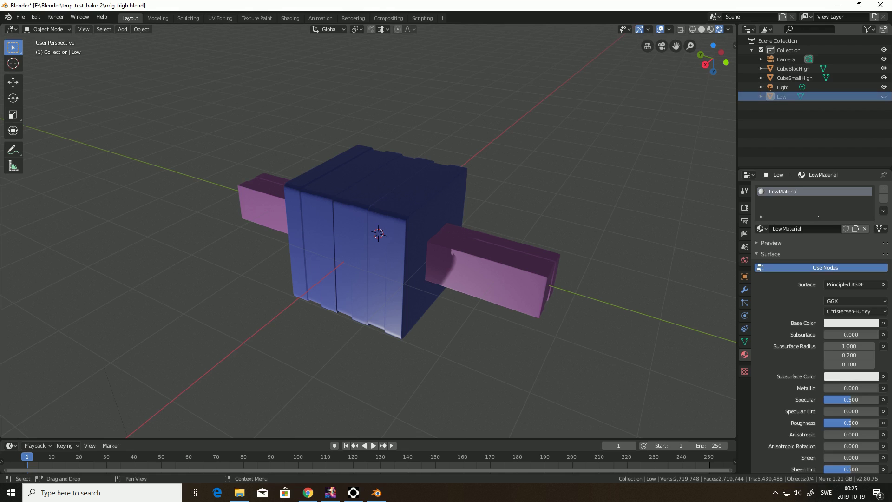
click(884, 97)
middle_drag(409, 256, 383, 253)
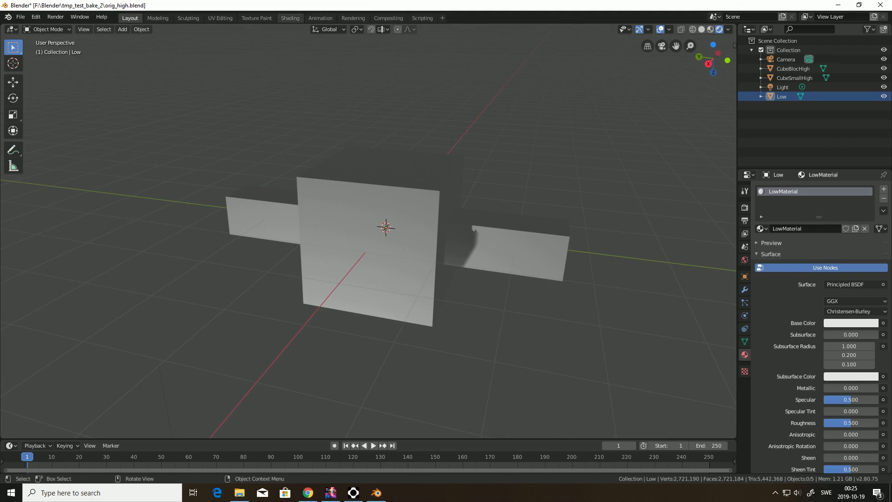
Step: Switch to the Shading workspace and view the material nodes of CubeBlocHigh and CubeSmallHigh
click(290, 18)
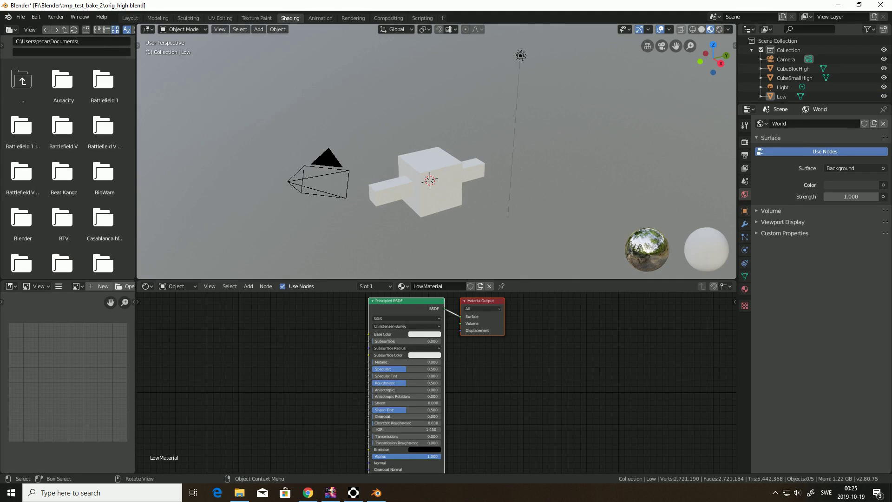
middle_drag(470, 160, 382, 151)
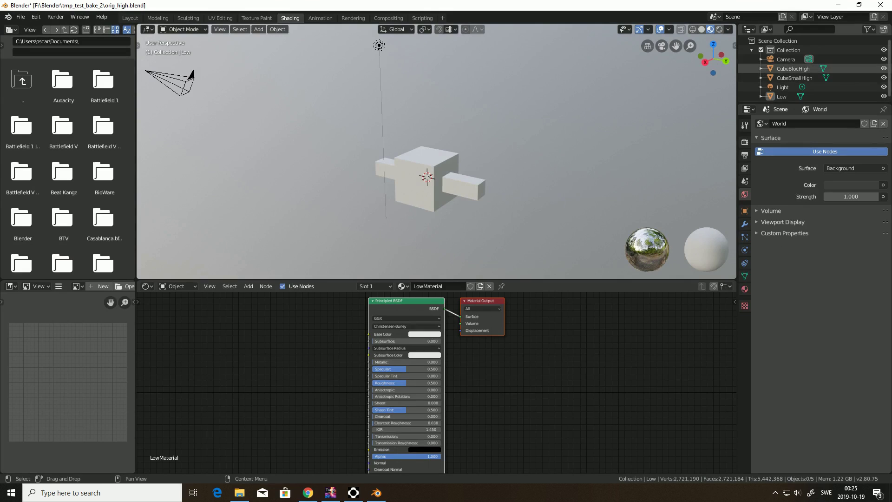
click(792, 68)
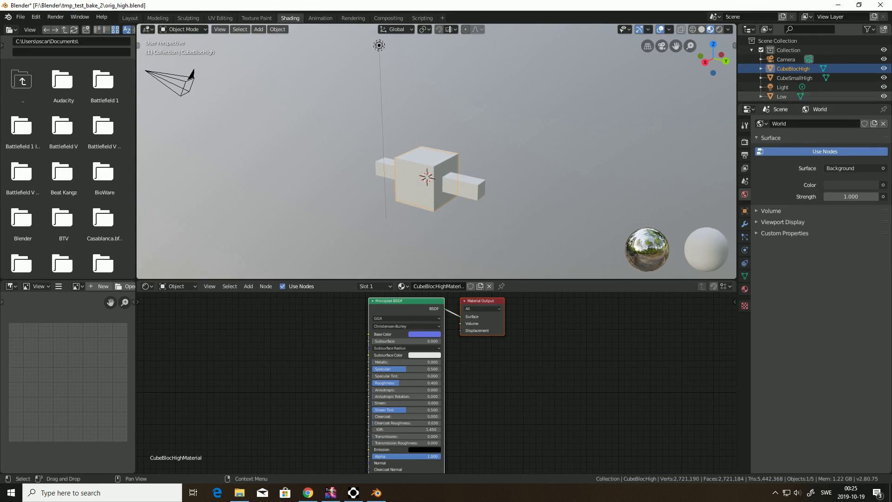
scroll(436, 185, down, 1)
mouse_move(521, 372)
middle_down()
mouse_move(519, 344)
mouse_move(514, 364)
middle_up()
click(794, 77)
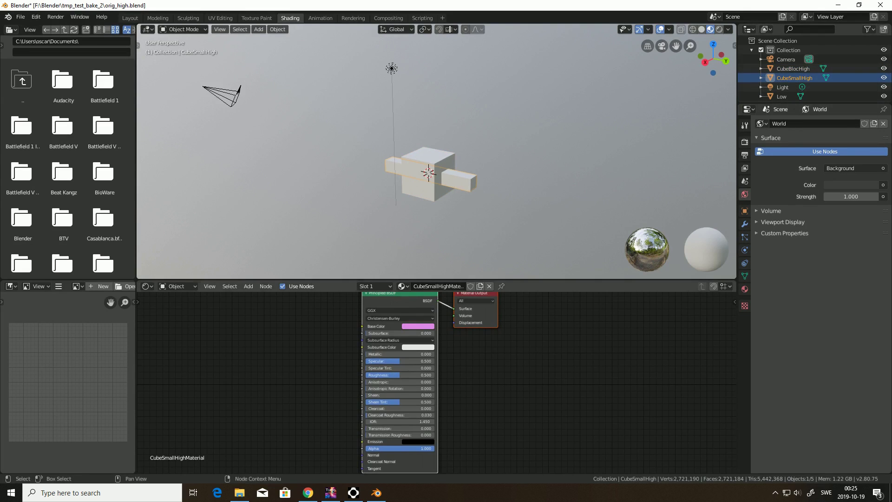
Step: Select the Low mesh and add an Image Texture node to the left of LowMaterial's Principled BSDF
click(782, 96)
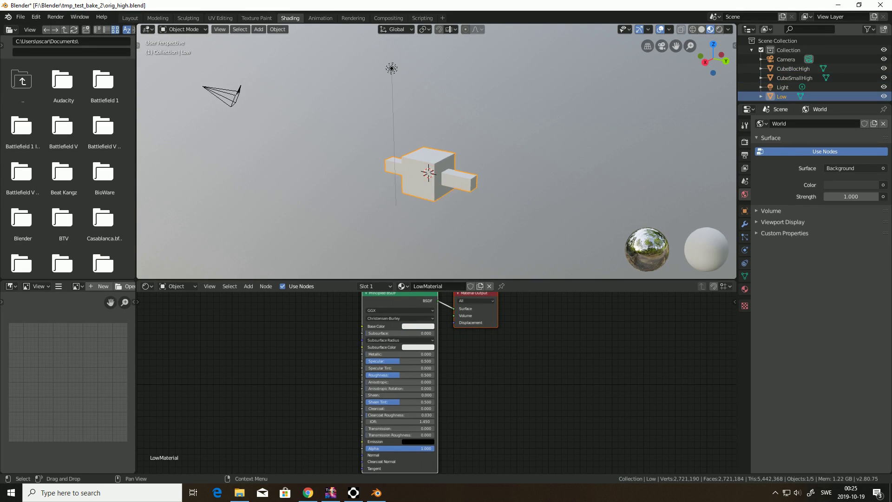
key(Home)
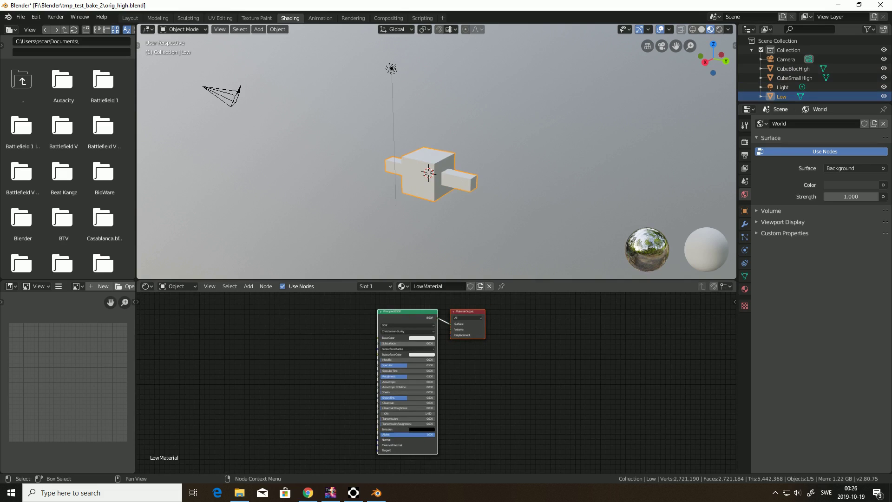
click(248, 286)
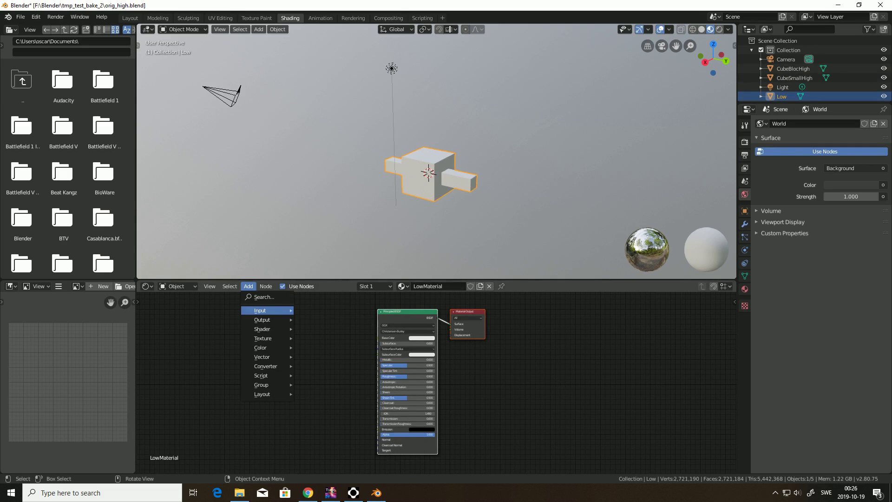
mouse_move(262, 347)
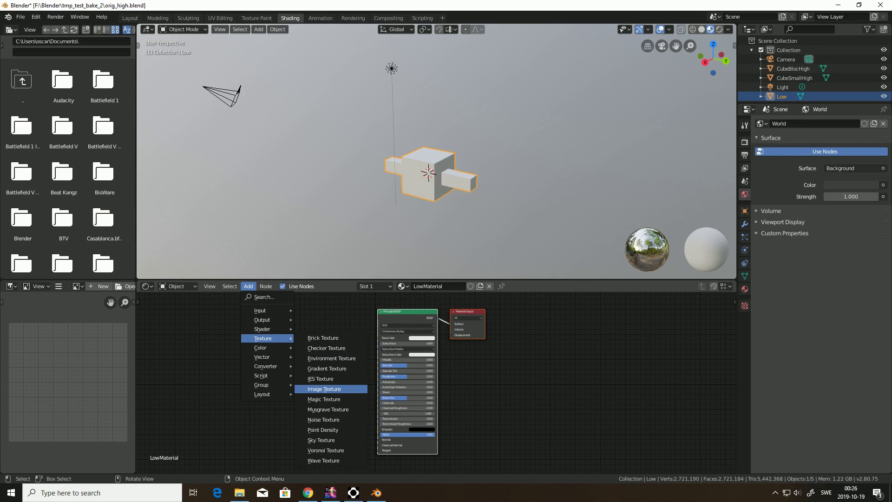
click(323, 389)
click(267, 352)
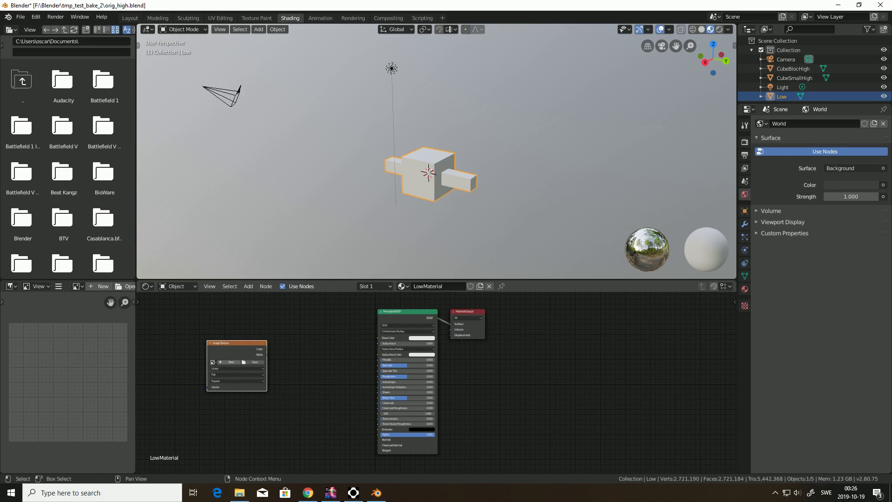
scroll(437, 383, up, 5)
middle_drag(437, 383, 530, 371)
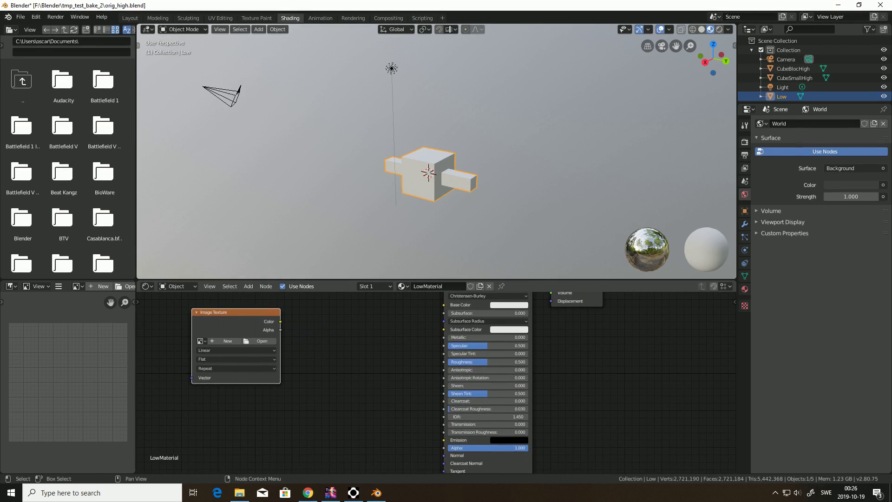
Step: Create a new blank 1024 × 1024 px image named Bake in the Image Texture node
click(228, 340)
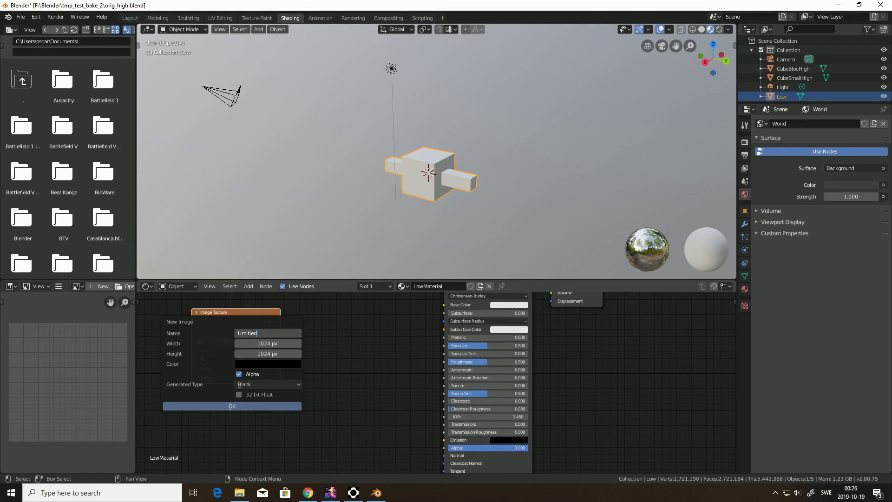
key(ctrl+a)
text(Bake)
key(Return)
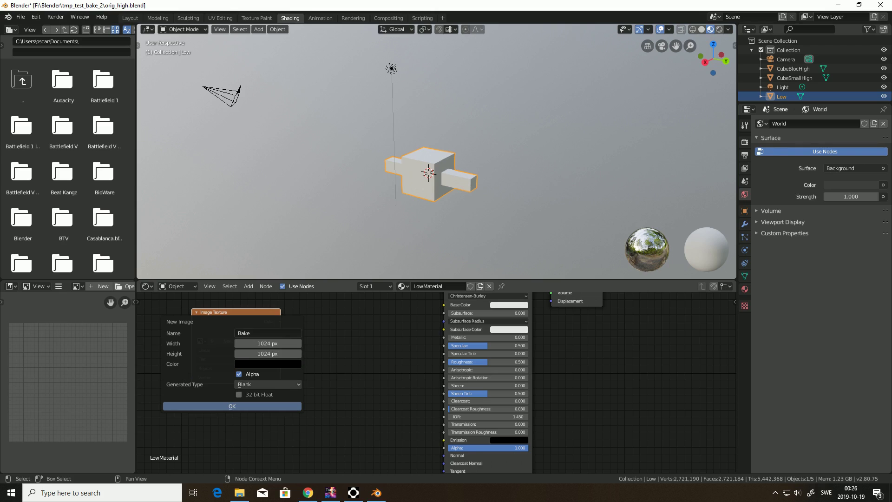
click(246, 406)
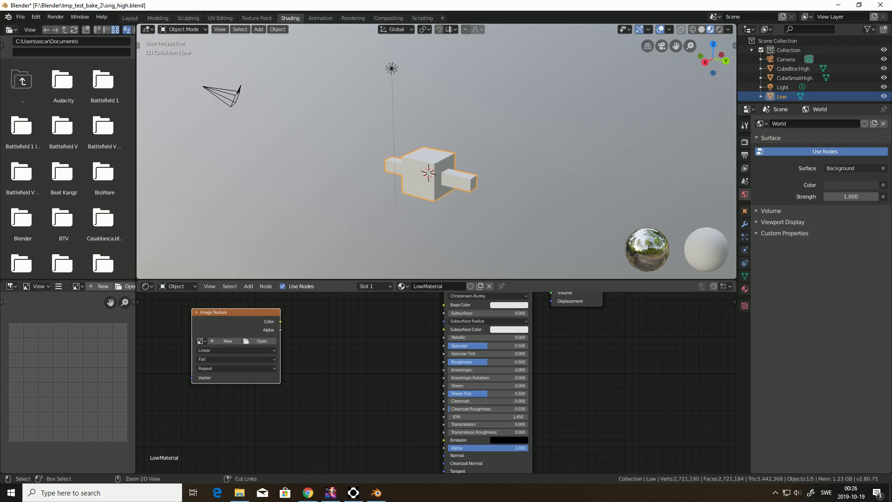
Step: Undo the image creation and the addition of the Image Texture node
key(ctrl+z)
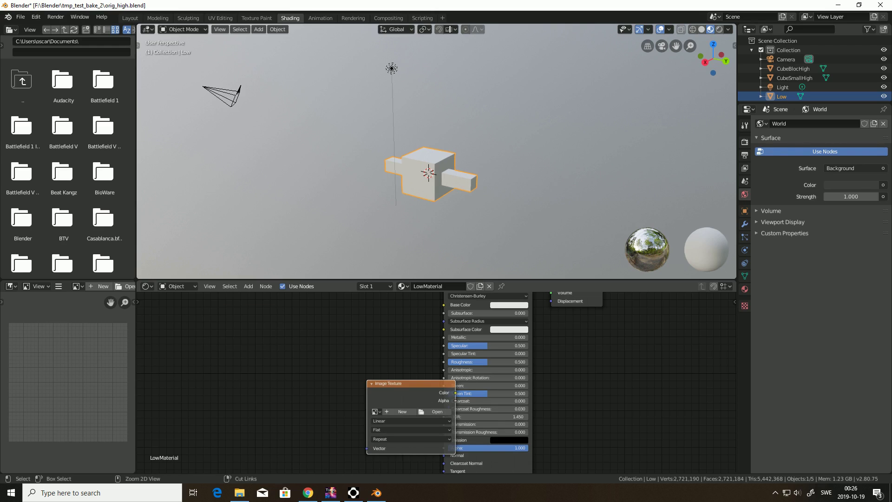
key(ctrl+z)
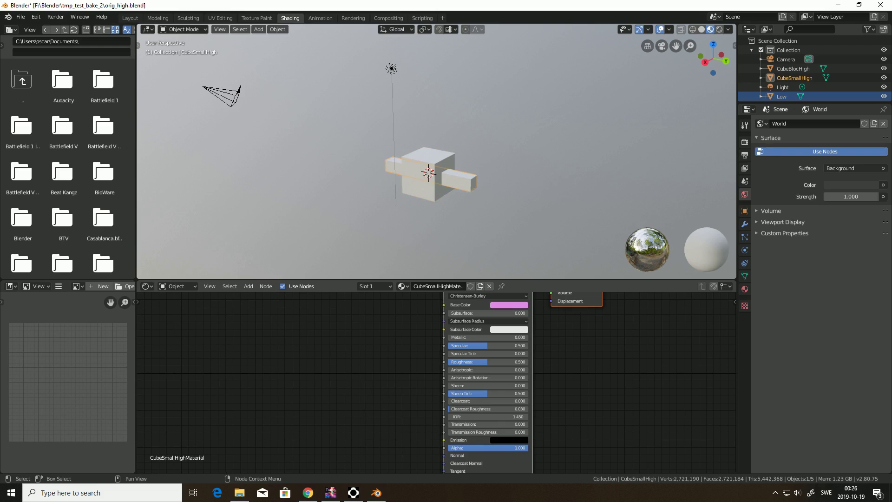
Step: Save the scene as uv.blend in the tmp_test_bake_2 folder, overwriting the existing file
click(20, 16)
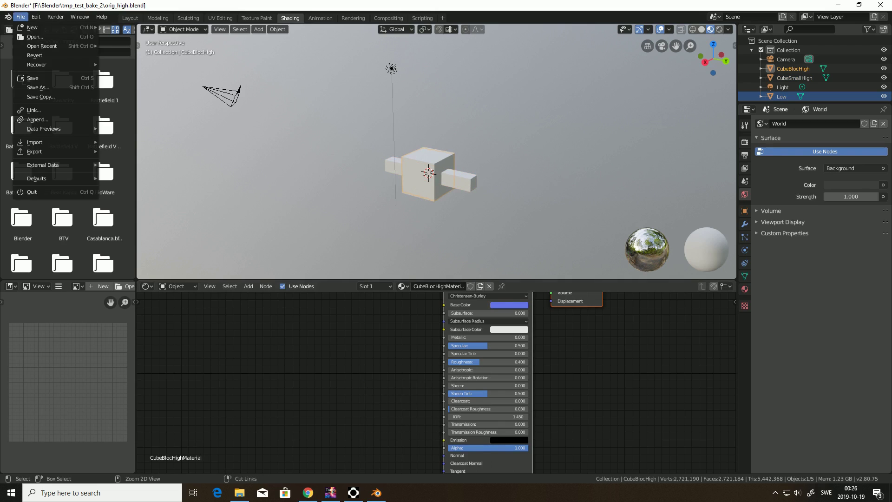
click(32, 88)
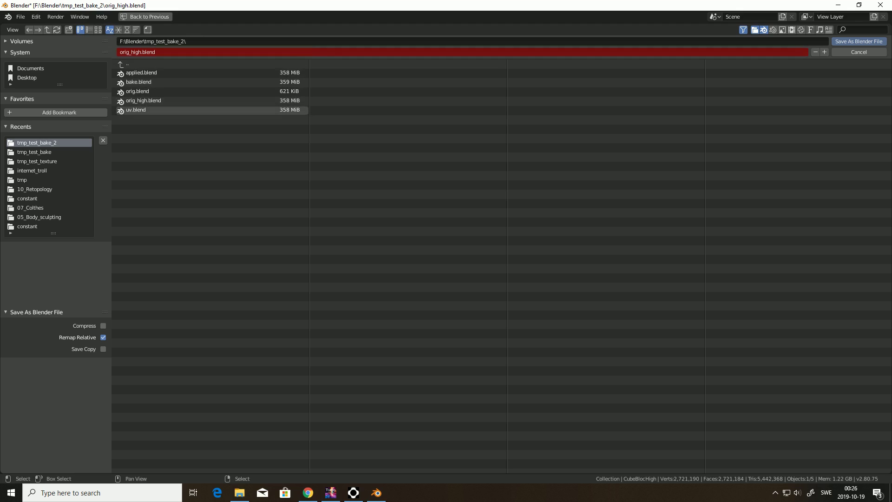
click(186, 111)
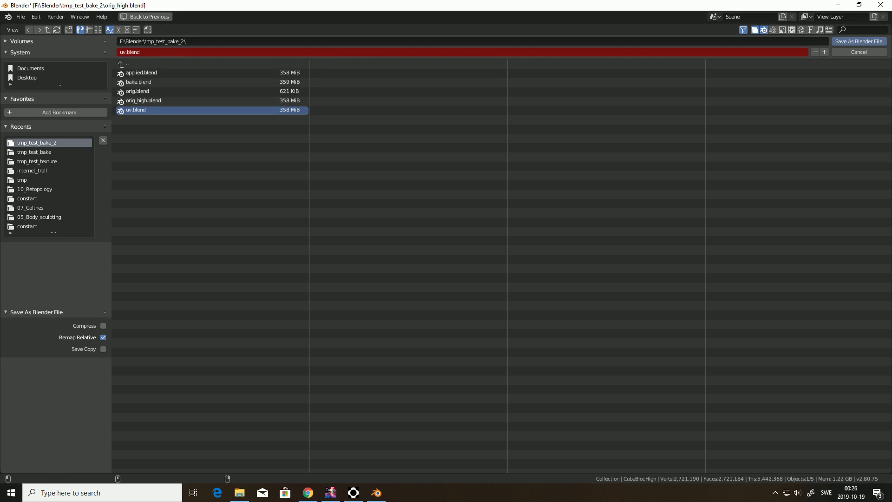
click(859, 41)
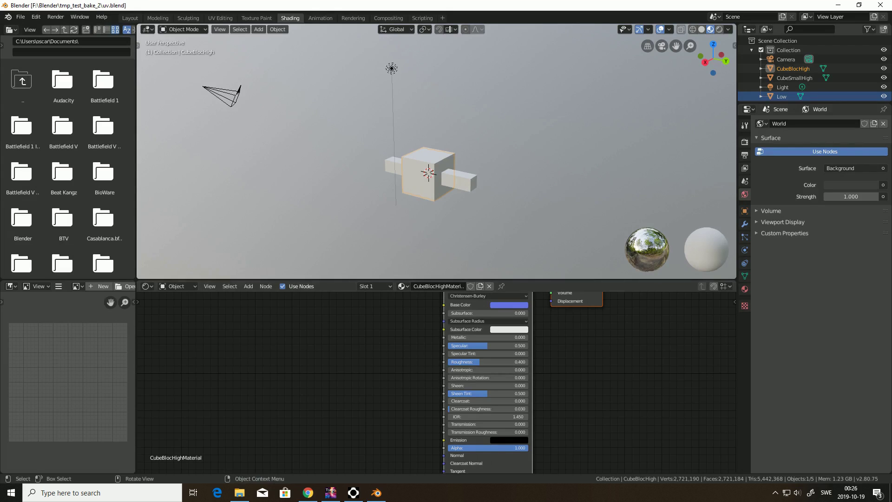
Step: Select the Low mesh and add an Image Texture node to LowMaterial, left of the Principled BSDF
scroll(432, 382, down, 2)
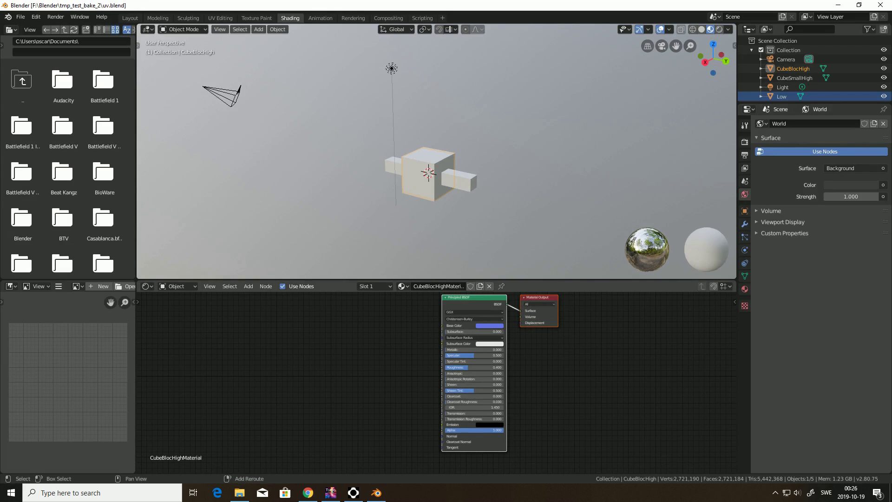
mouse_move(432, 382)
shift+middle_down()
mouse_move(432, 405)
mouse_move(431, 395)
shift+middle_up()
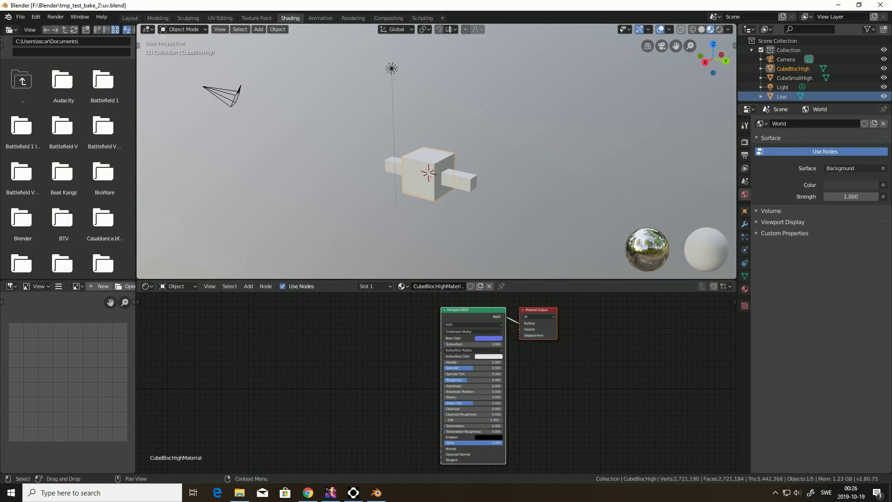
ctrl+click(782, 96)
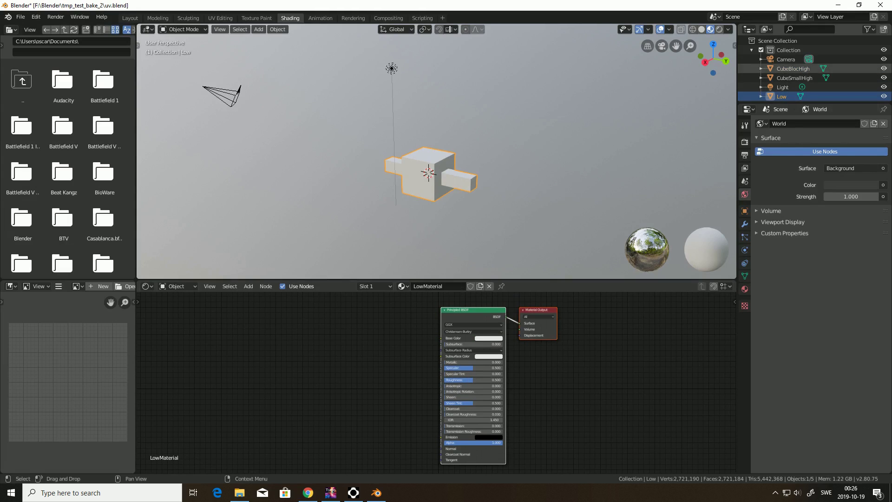
click(883, 96)
click(884, 96)
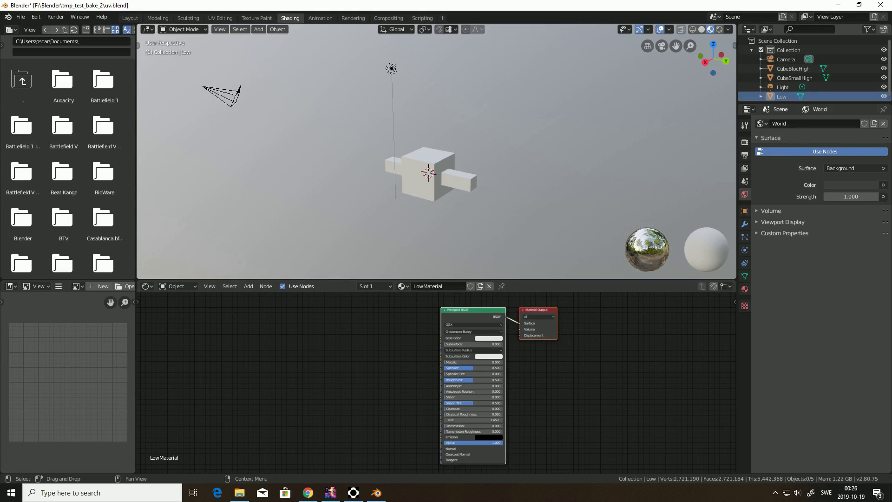
click(782, 96)
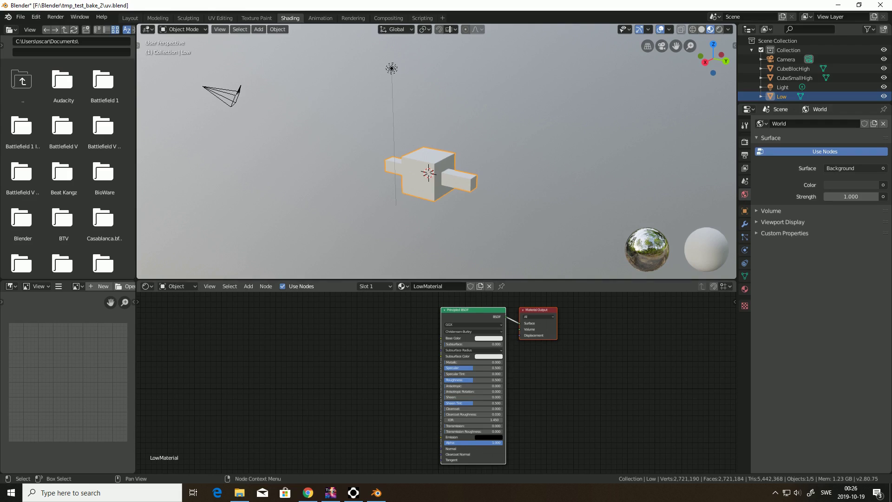
click(248, 286)
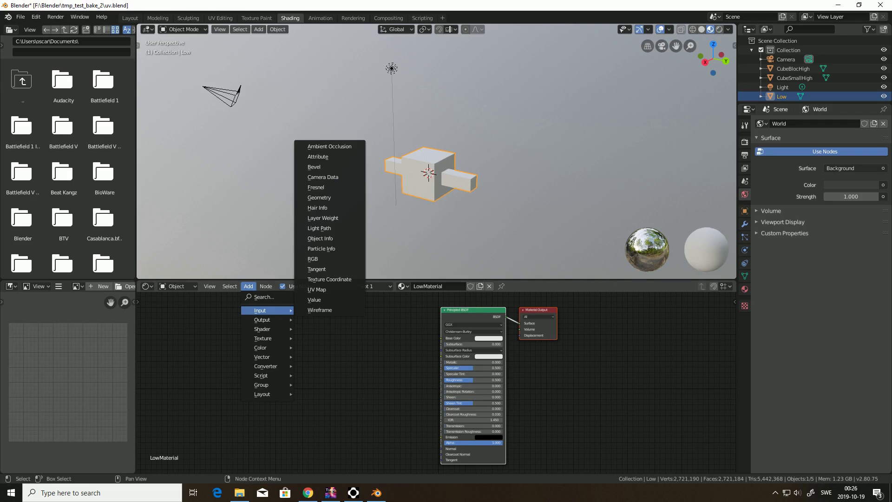
click(266, 297)
text(ima)
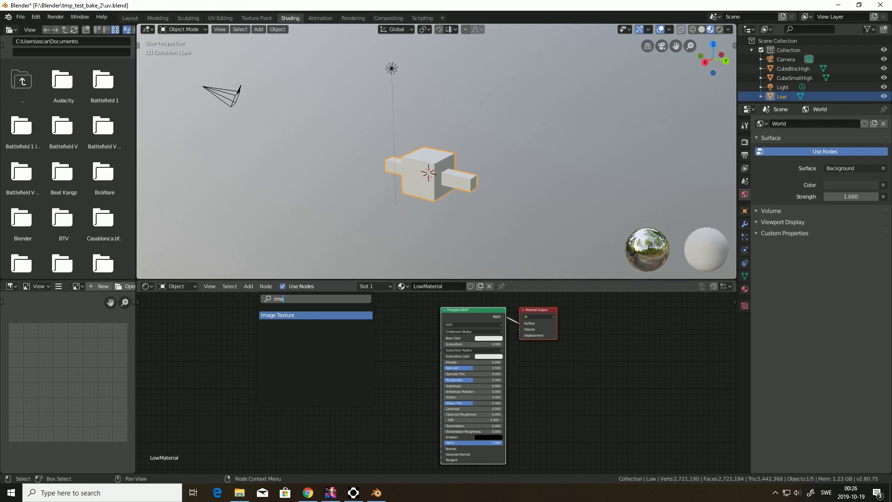
key(Return)
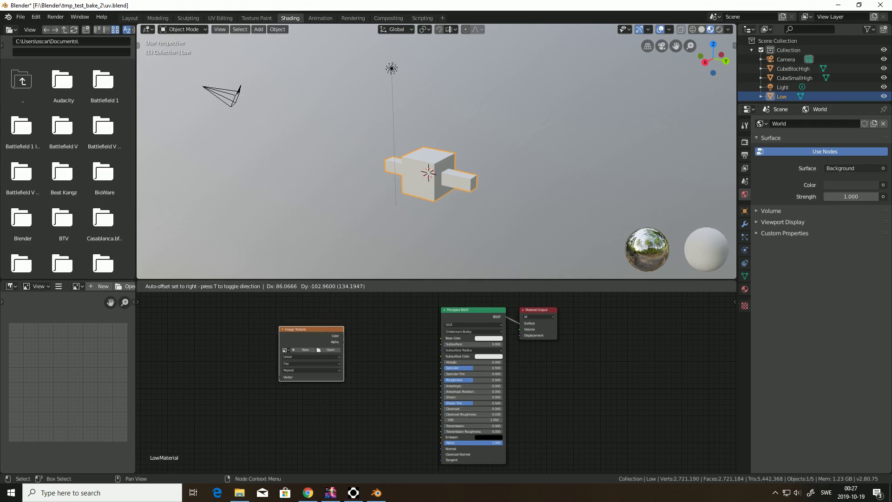
click(315, 372)
Step: Start a new image in LowMaterial's Image Texture node and name it Bake
scroll(436, 383, up, 1)
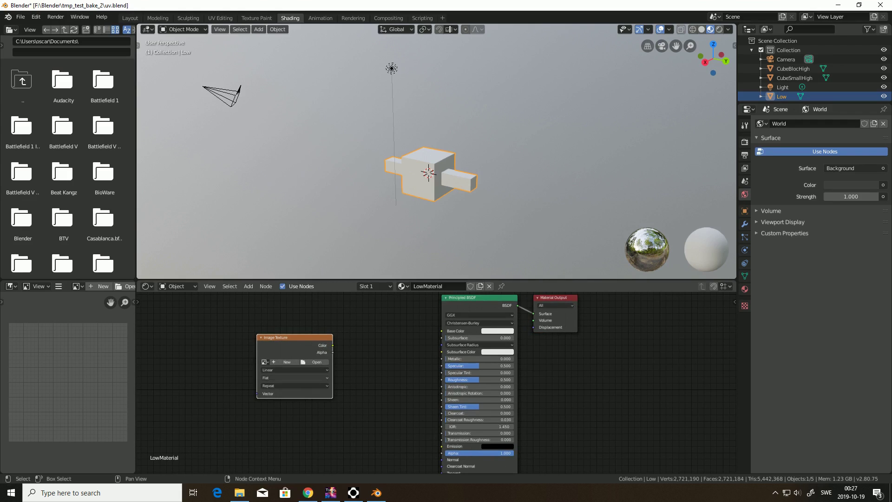
click(285, 362)
click(321, 355)
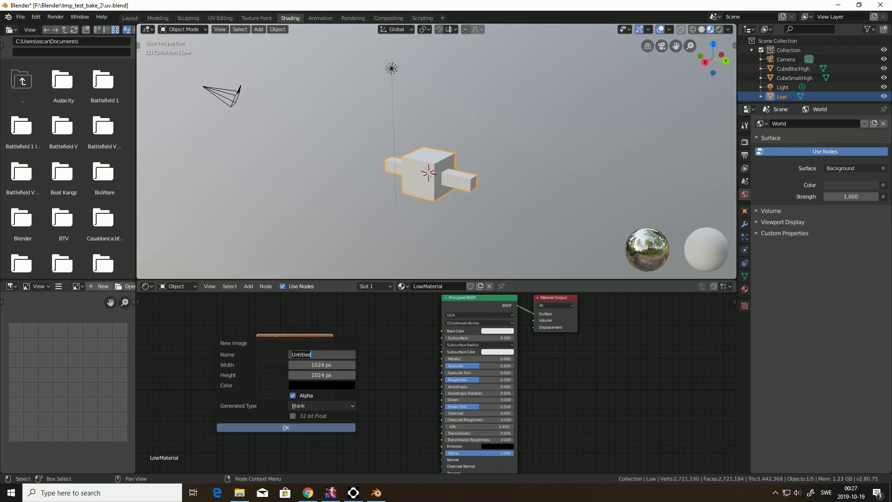
click(321, 355)
key(ctrl+BackSpace)
text(Bake)
key(Tab)
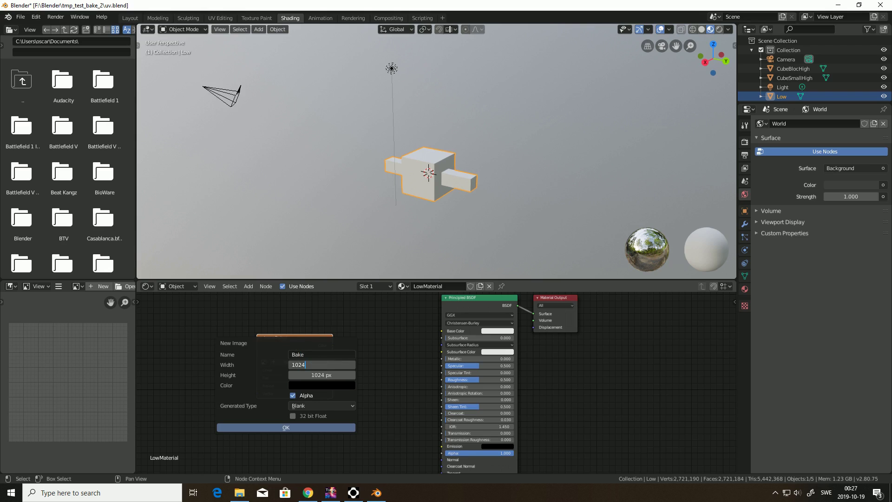
Step: Create the Bake image at 2048 × 2048 px and move its node farther away from the Principled BSDF
key(ctrl+BackSpace)
text(201)
key(BackSpace)
key(Escape)
click(321, 365)
text(2048)
key(Return)
click(322, 375)
text(*2)
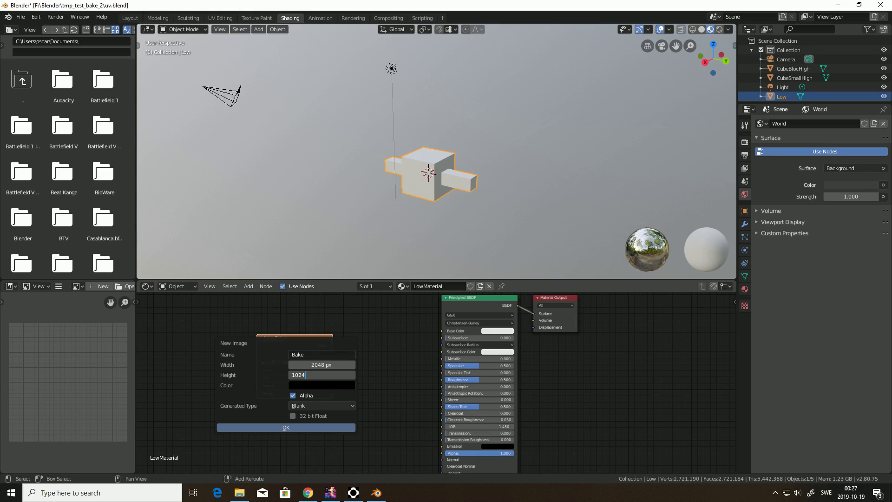
key(Return)
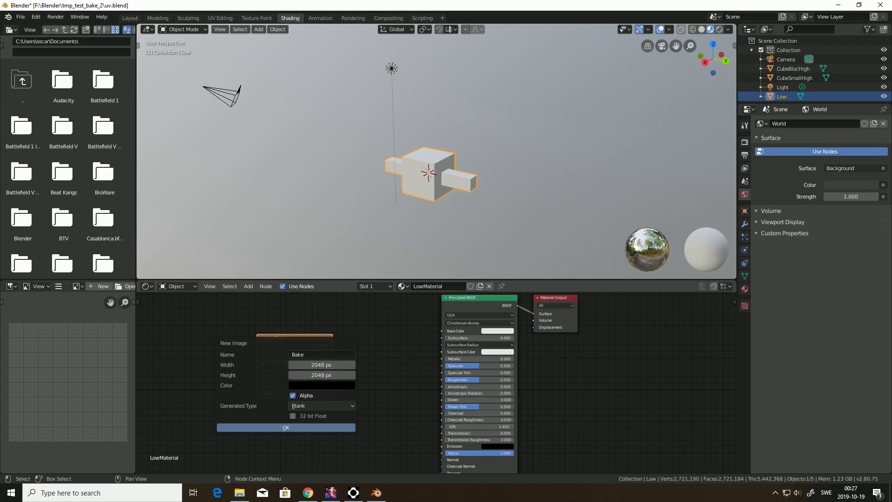
key(Return)
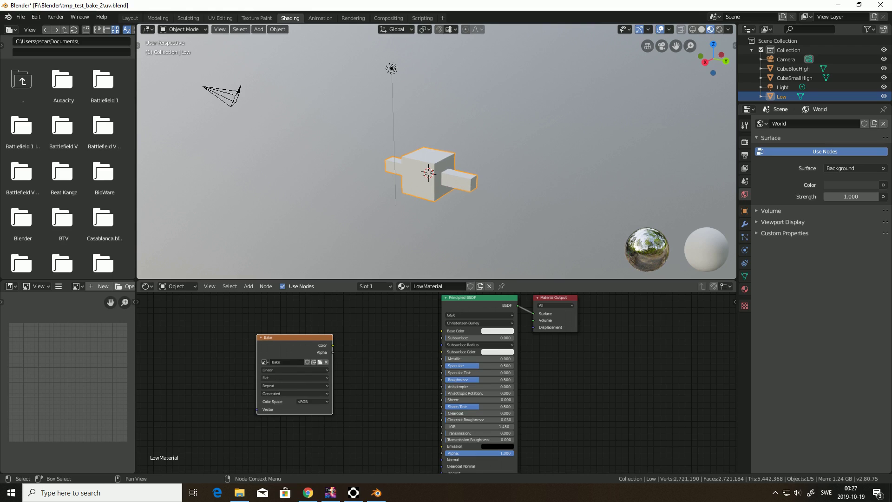
drag(294, 338, 252, 329)
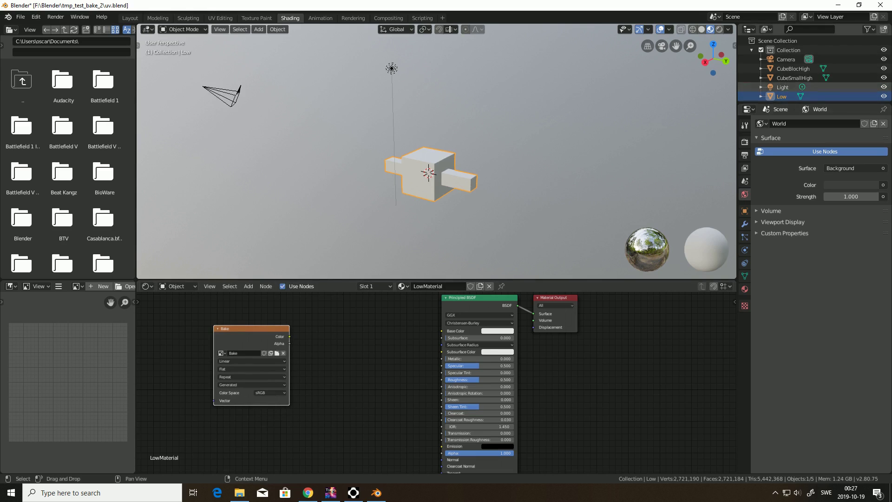
Step: Select CubeBlocHigh, set the render engine to Cycles and show the 3D viewport in rendered shading
click(794, 68)
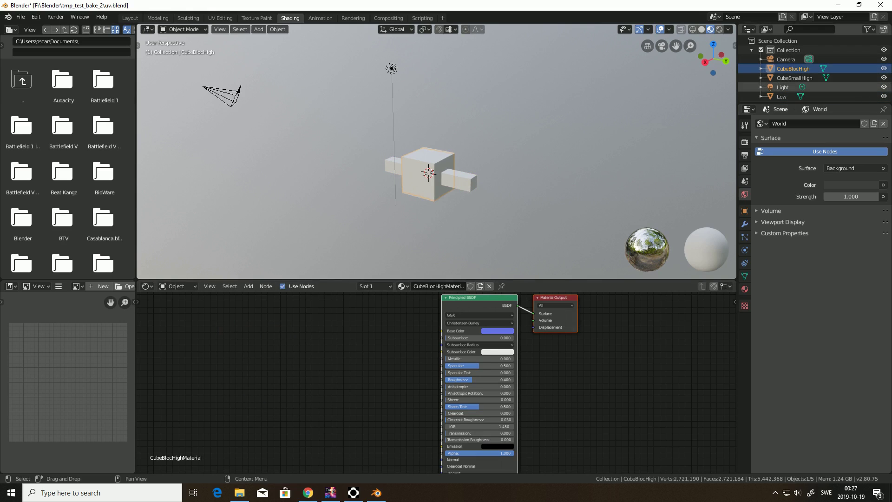
click(745, 142)
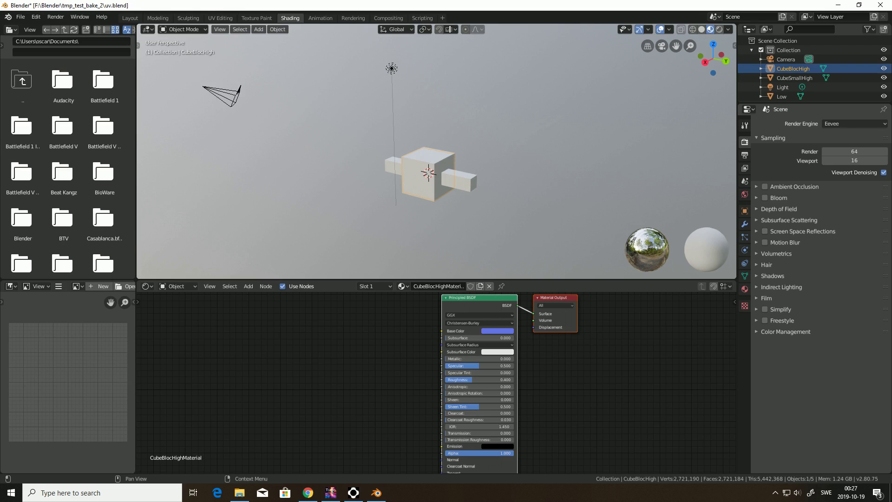
click(855, 123)
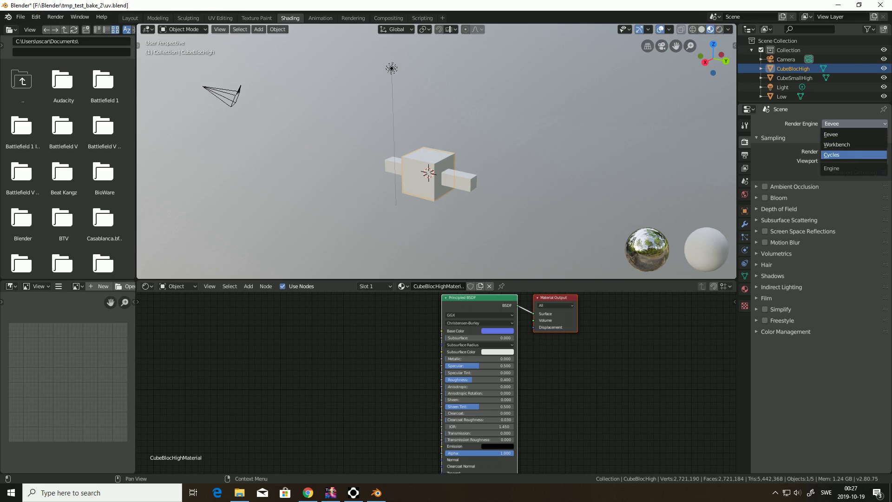
click(850, 155)
click(719, 29)
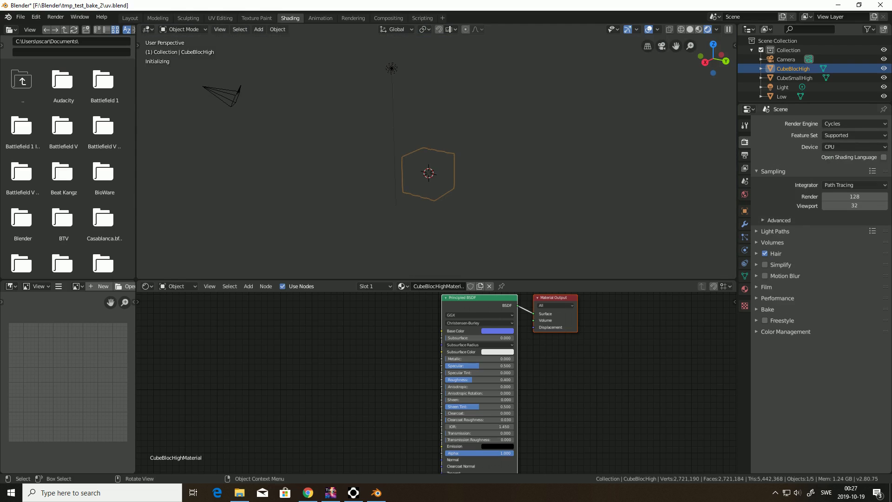
scroll(436, 152, up, 1)
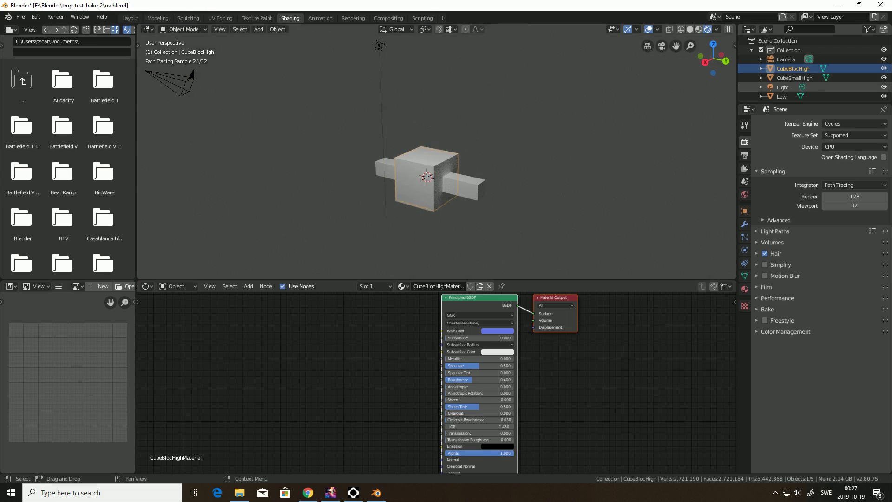
Step: Hide the Low mesh to inspect the coloured high-poly objects, and show it again
click(884, 96)
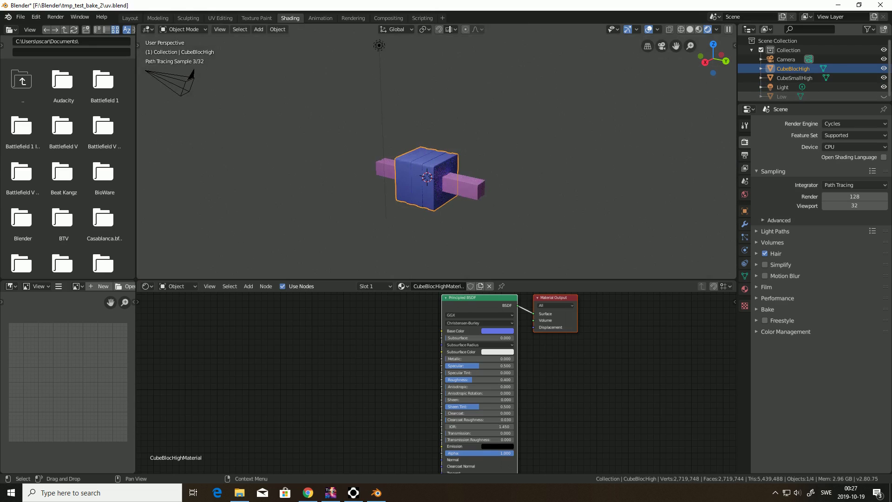
click(884, 96)
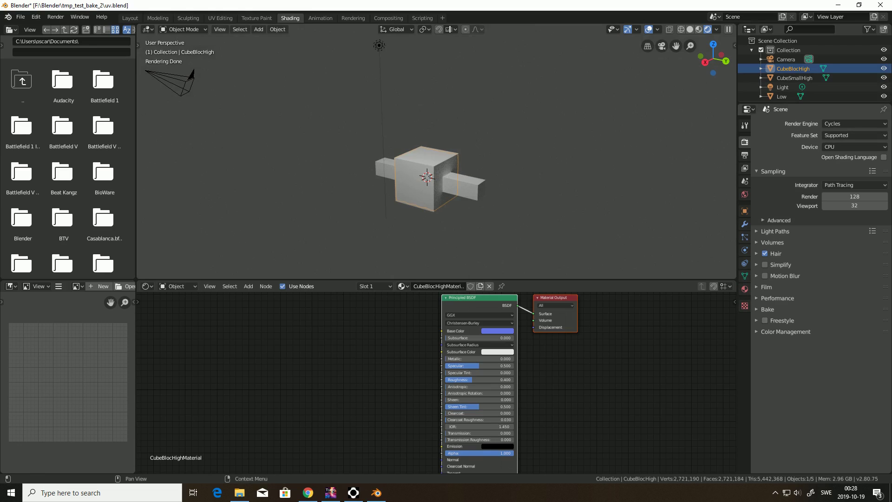
Step: Set the bake type to Normal and enable Selected to Active with a ray distance of 1 m
click(768, 309)
scroll(768, 309, down, 3)
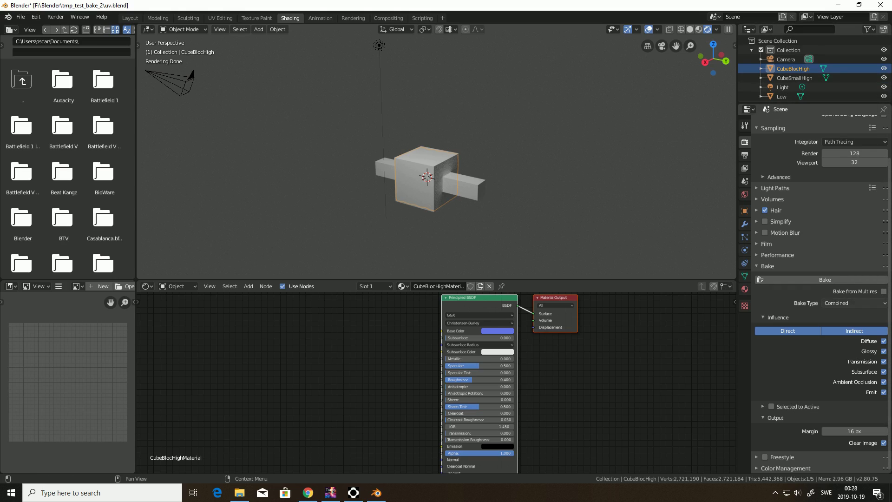
click(854, 303)
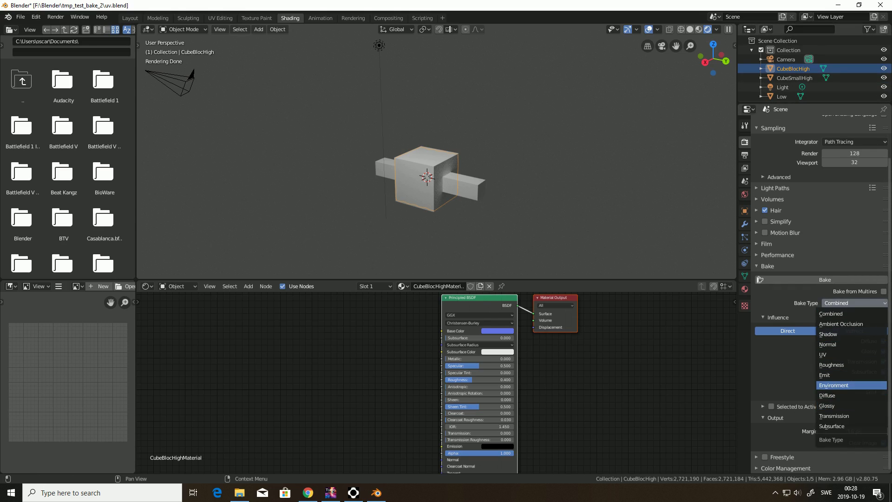
click(832, 345)
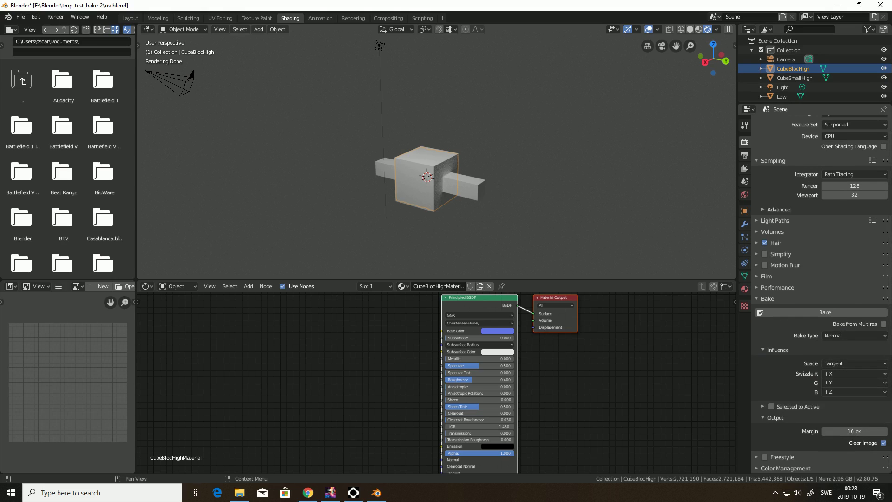
click(763, 407)
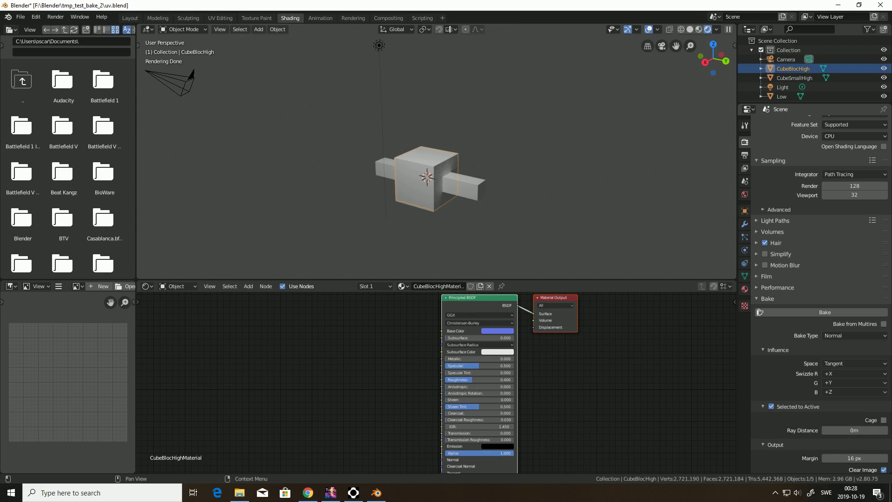
scroll(804, 409, down, 2)
click(854, 403)
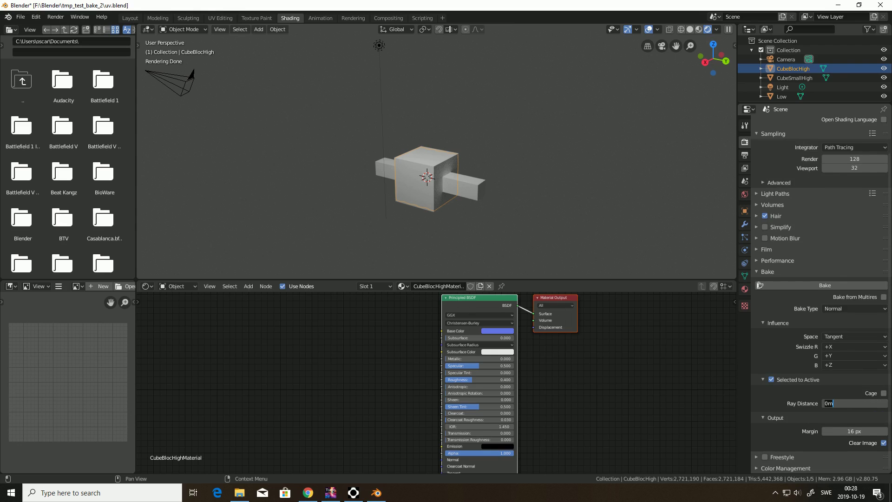
text(1)
key(Return)
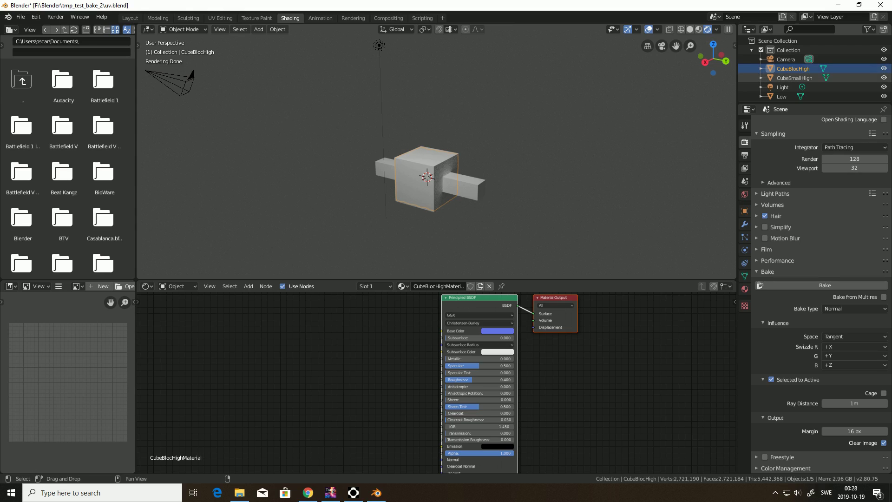
Step: Add CubeSmallHigh and then Low to the selection, making Low active, and bake the normal map into the Bake image
shift+click(794, 78)
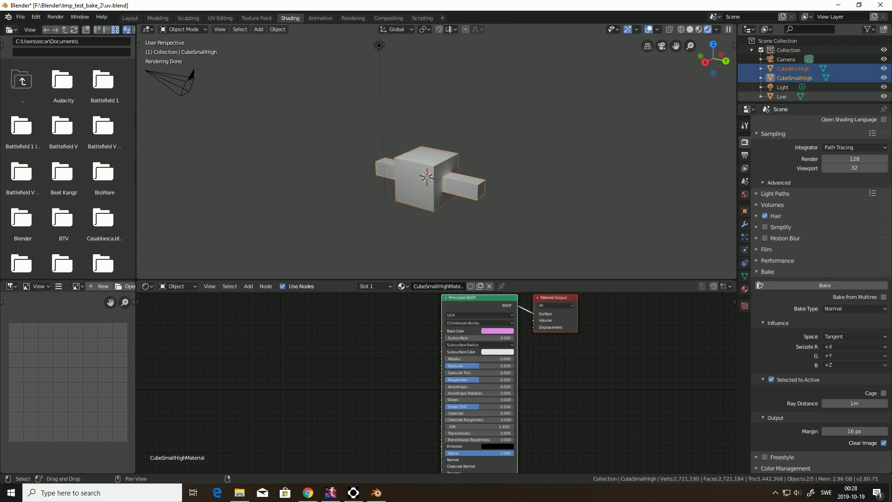
shift+click(782, 97)
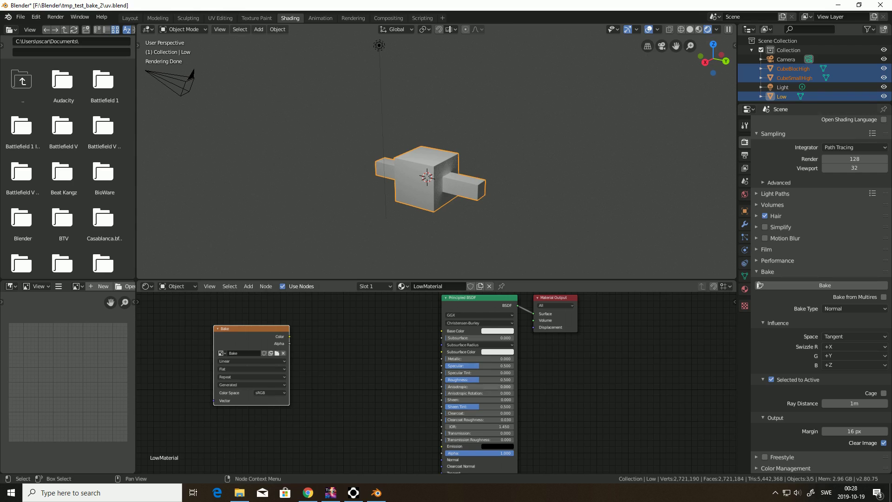
click(825, 285)
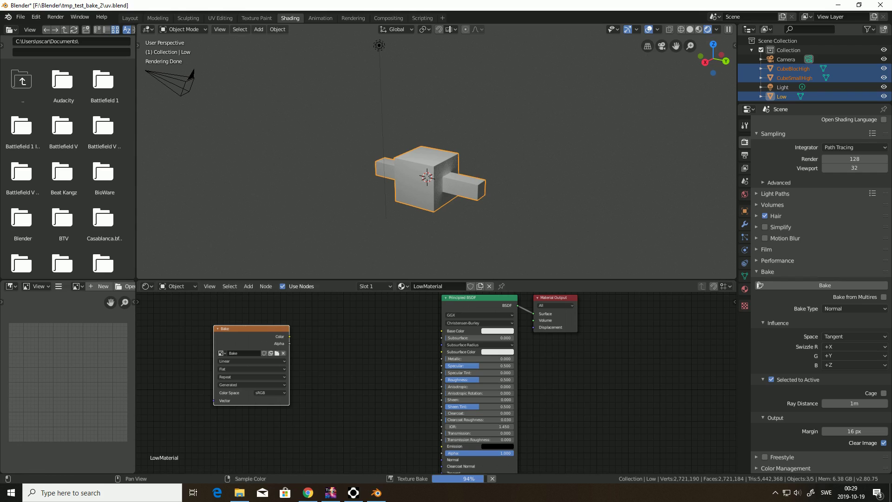
scroll(68, 383, down, 2)
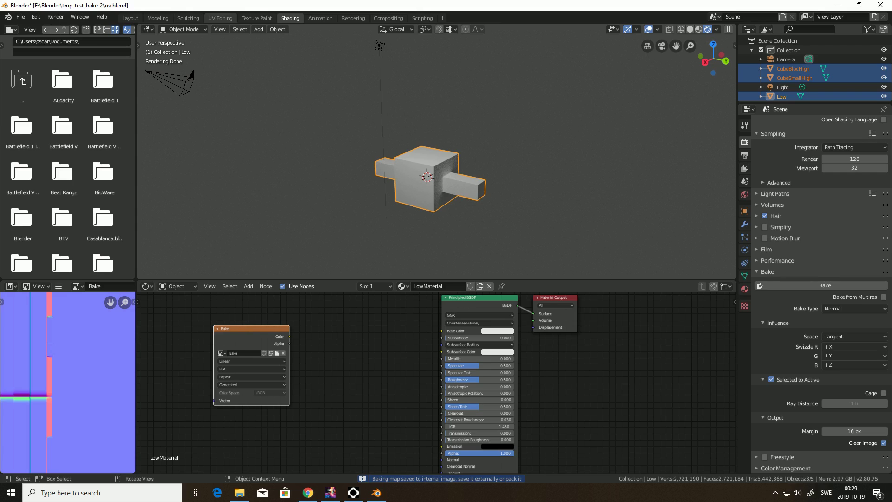
Step: Select only Low and view its UV layout over the baked normal map in the UV Editing workspace
click(220, 18)
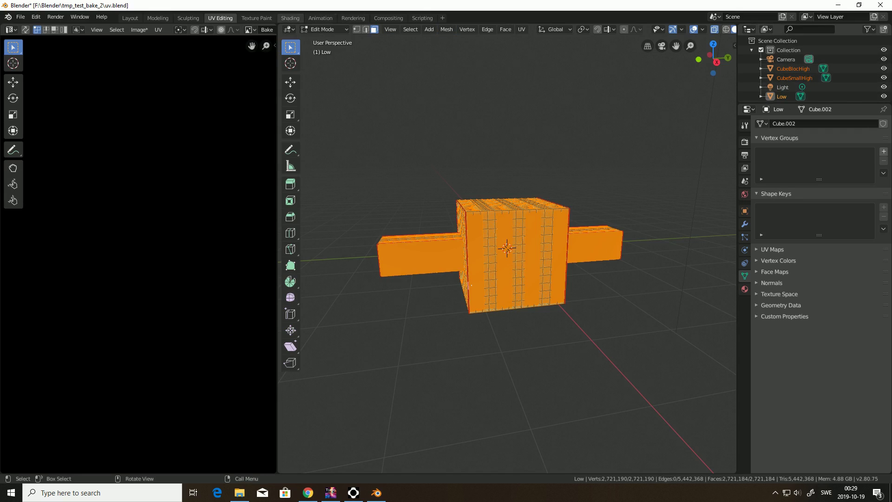
click(290, 18)
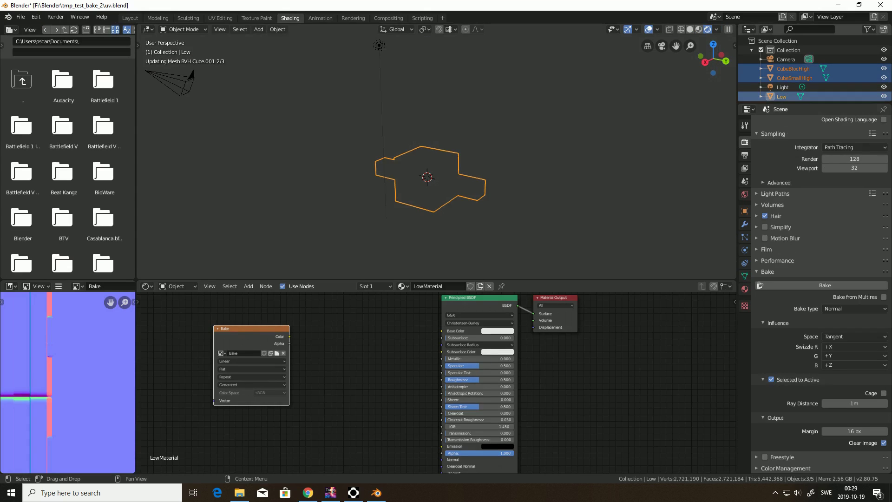
click(782, 96)
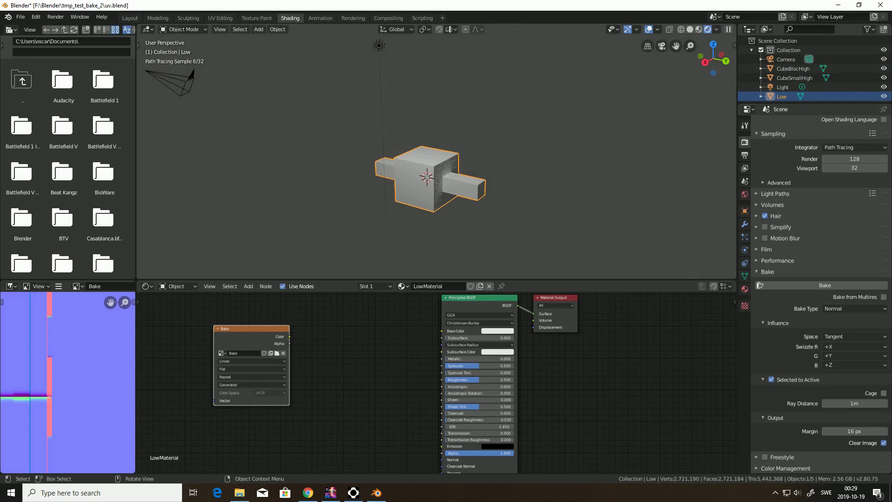
click(221, 18)
scroll(138, 255, down, 9)
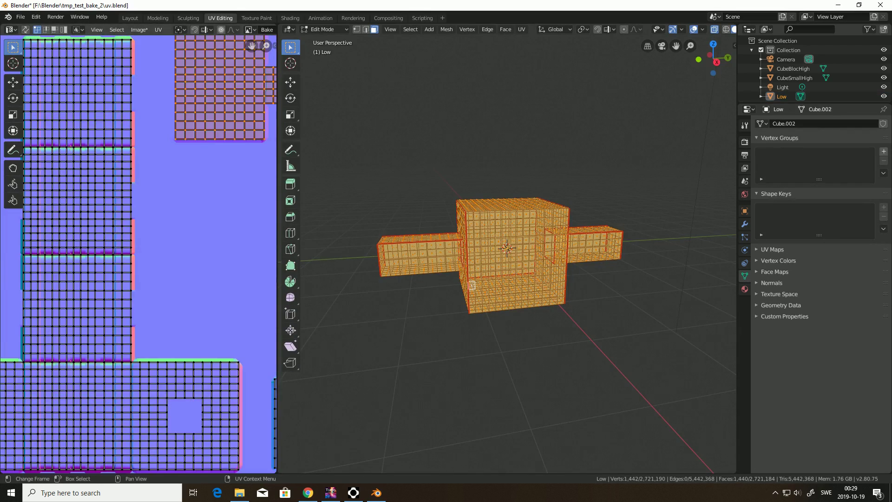
scroll(73, 318, up, 4)
scroll(9, 382, down, 1)
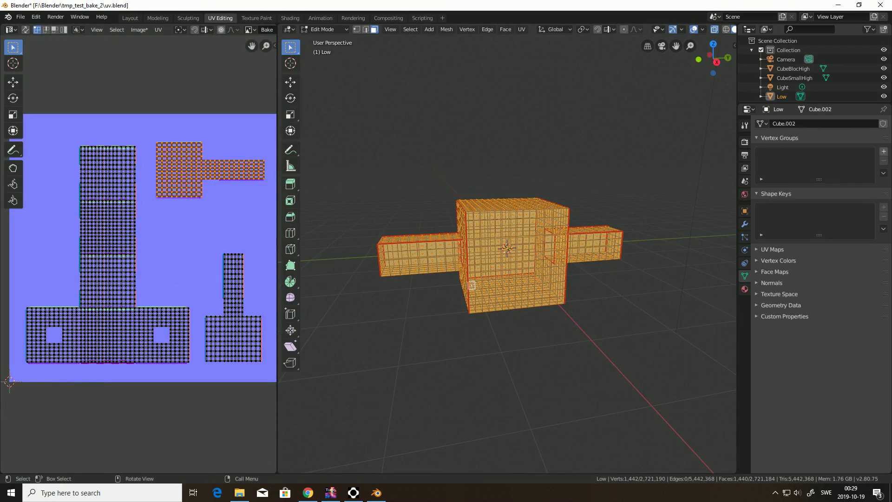
Step: Deselect all of Low's faces and examine the edges and panel details of the baked normal map without the UV overlay
click(465, 200)
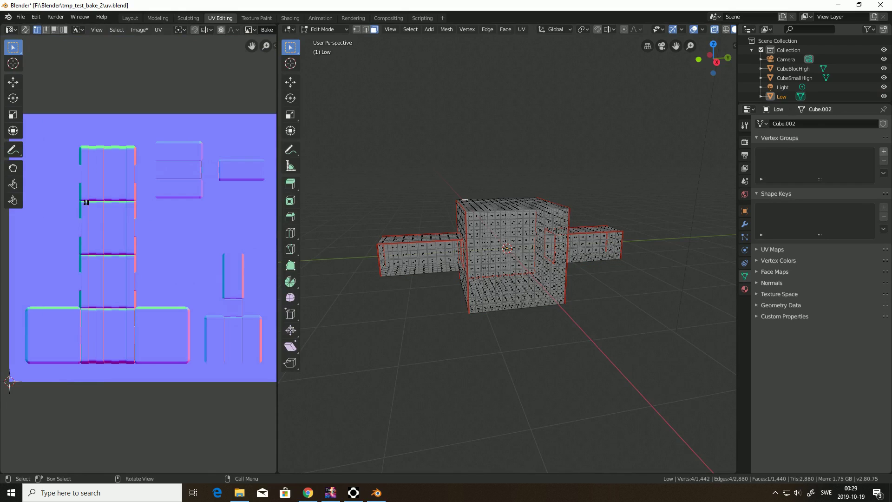
scroll(138, 254, down, 1)
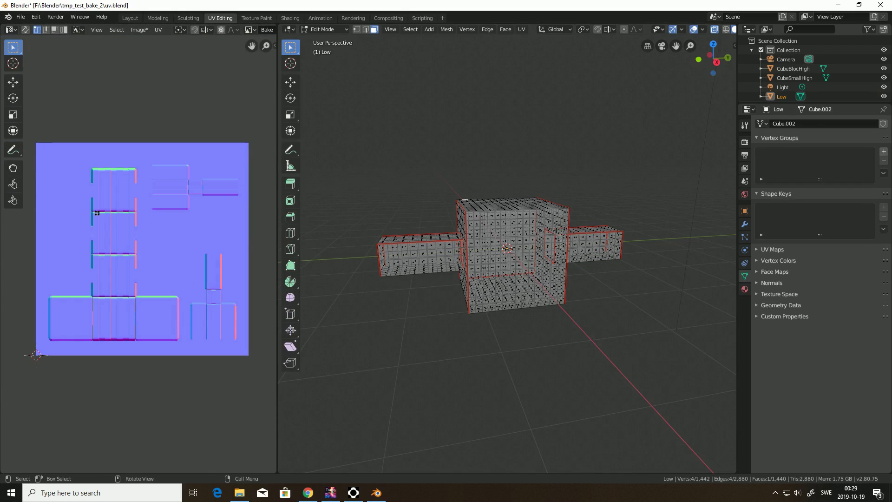
key(a)
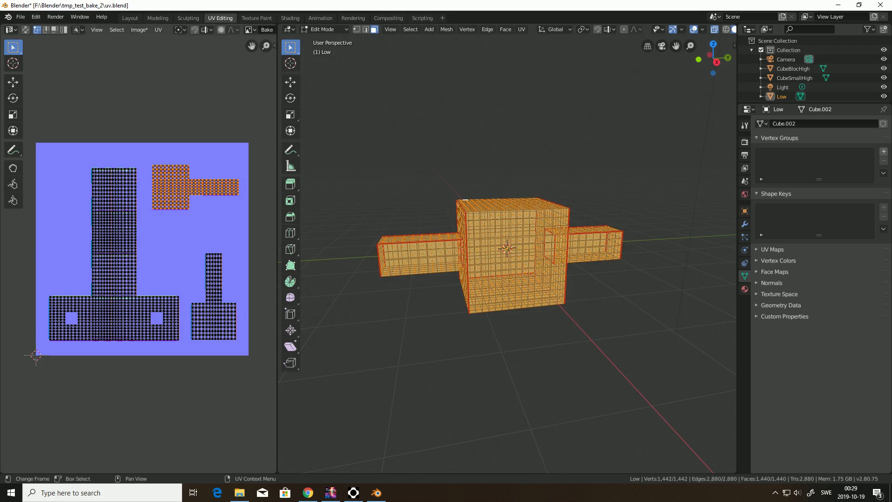
key(alt+a)
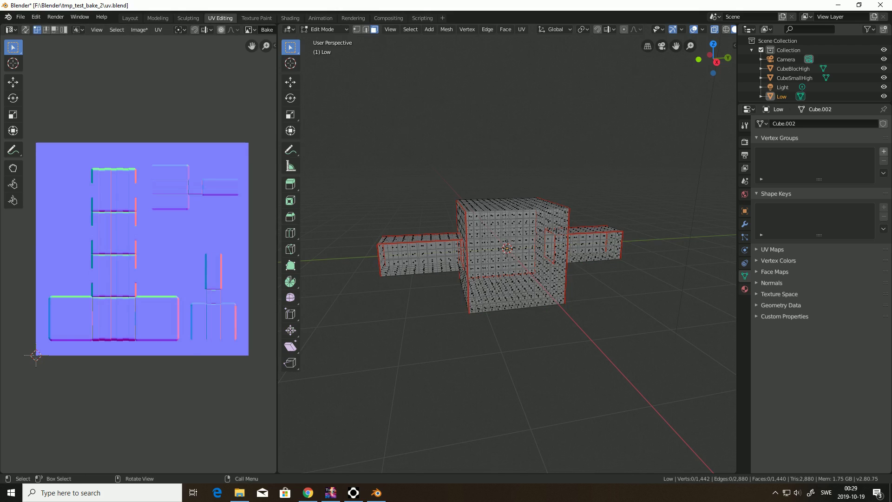
scroll(186, 249, up, 4)
scroll(135, 248, down, 3)
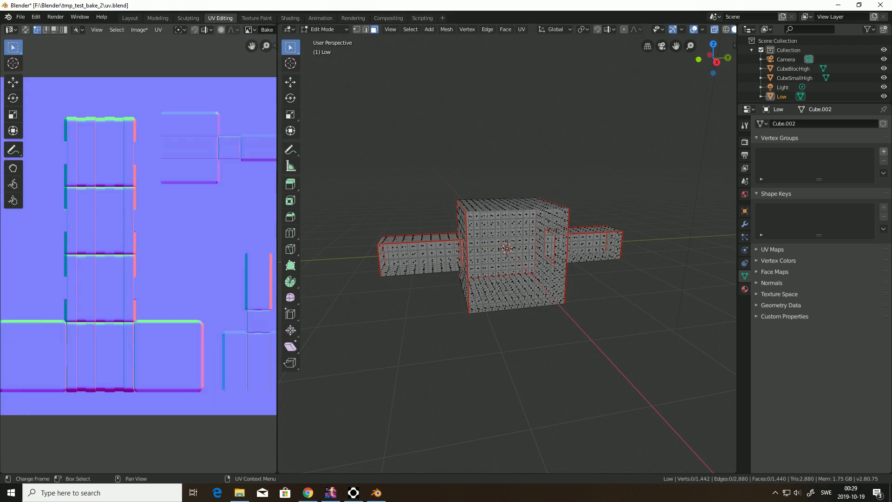
scroll(135, 248, up, 2)
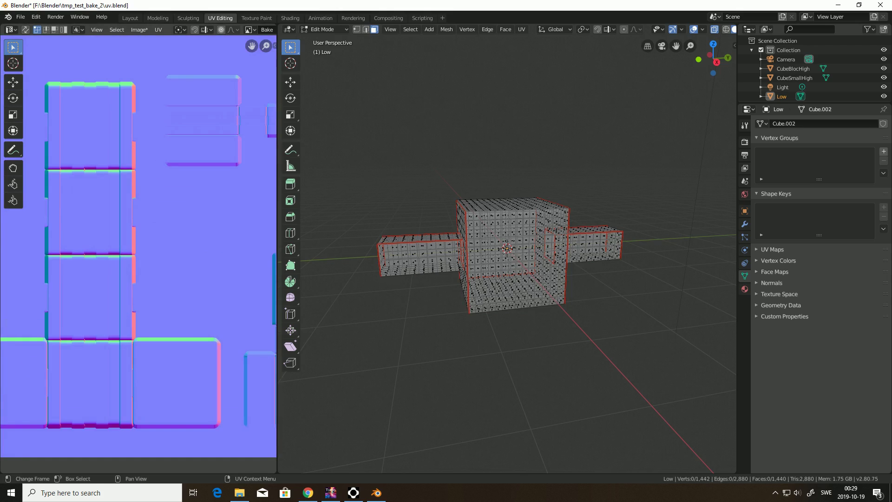
scroll(136, 258, down, 1)
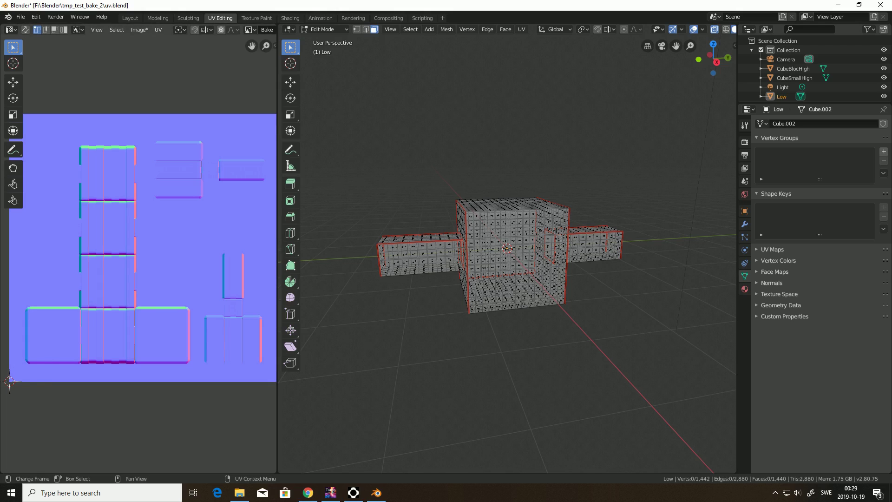
scroll(140, 256, down, 1)
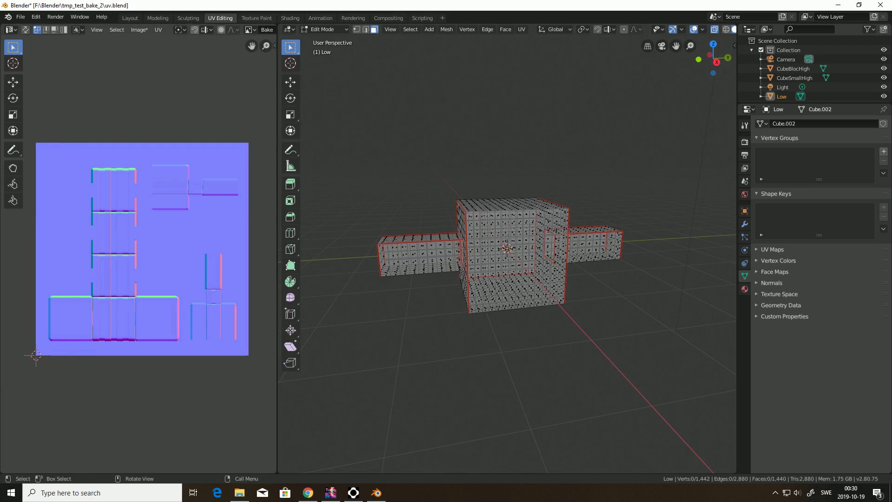
Step: Return to the Shading workspace and set the bake type to Diffuse with Direct and Indirect disabled, leaving only Color
click(290, 17)
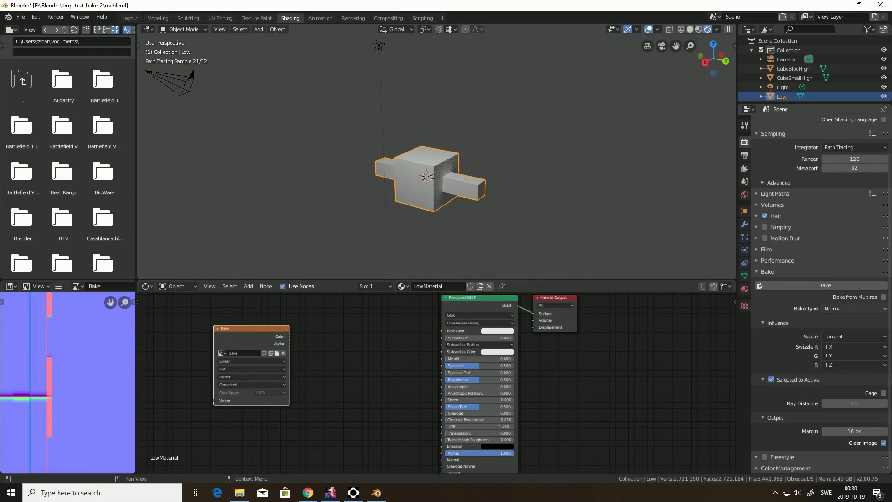
click(855, 309)
click(830, 401)
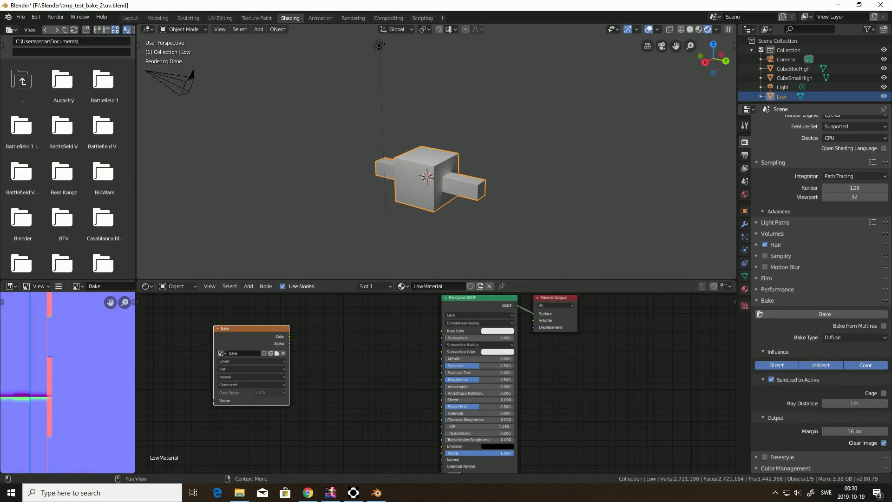
click(776, 366)
click(820, 366)
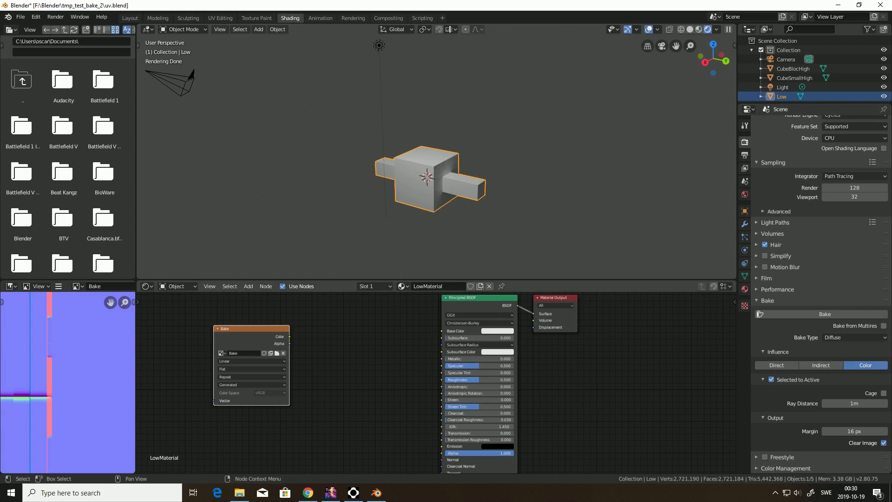
scroll(418, 379, down, 1)
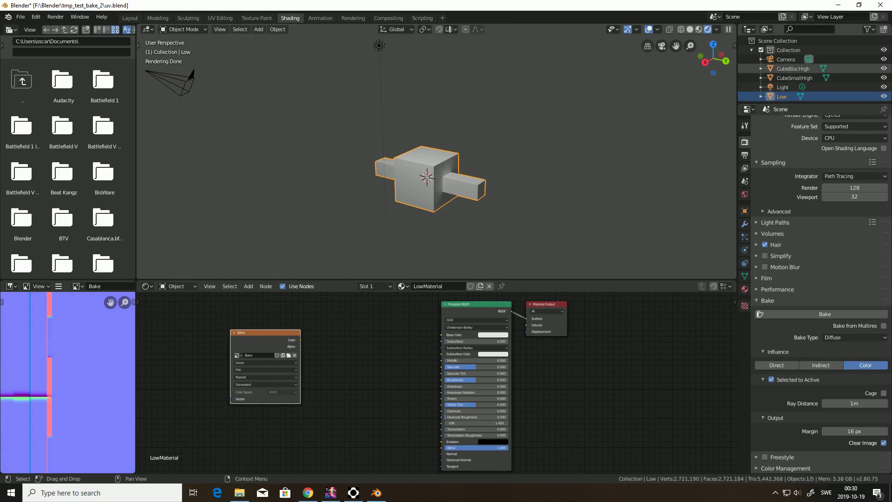
Step: Select CubeBlocHigh, CubeSmallHigh and finally Low as the active object, and start the diffuse colour bake into the Bake image
click(793, 68)
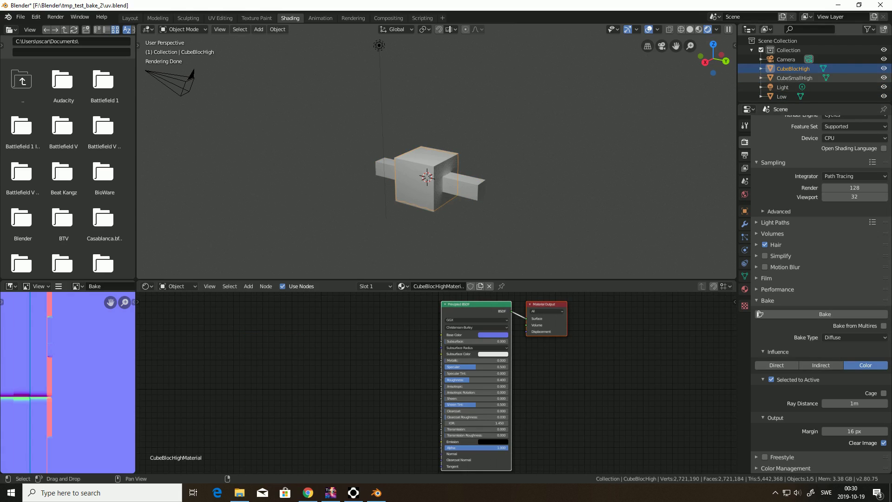
shift+click(794, 78)
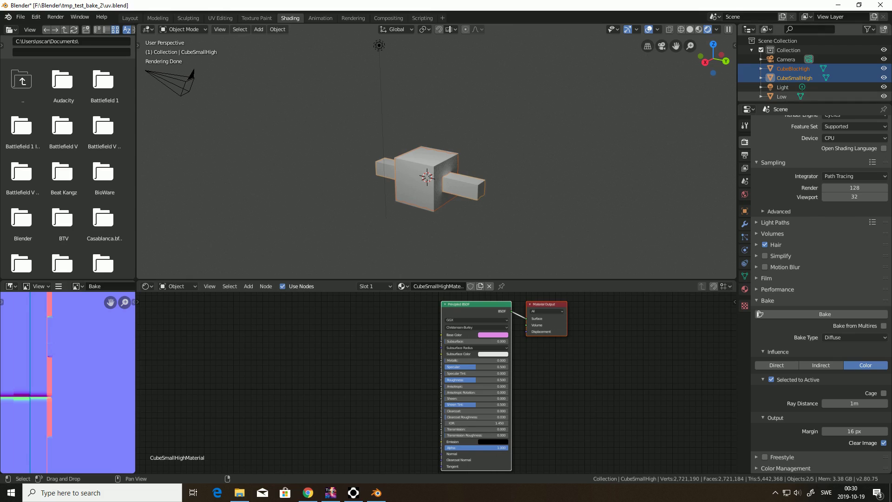
shift+click(782, 96)
scroll(437, 382, down, 2)
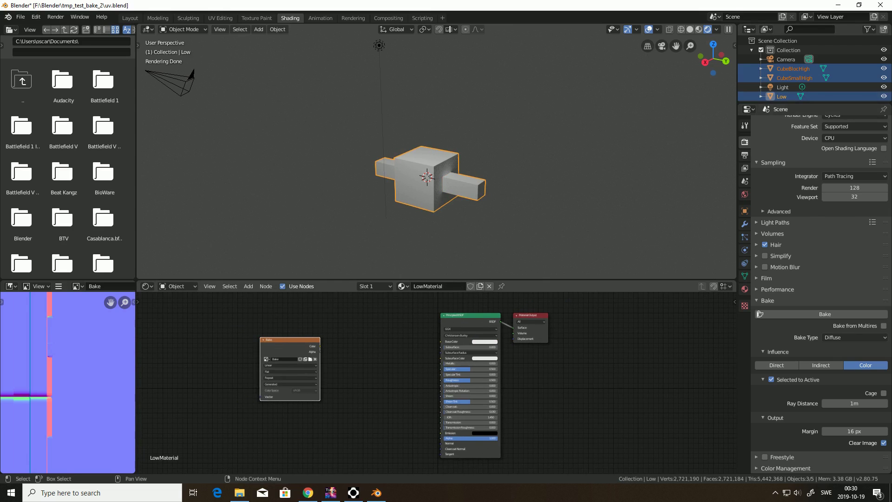
scroll(68, 382, down, 7)
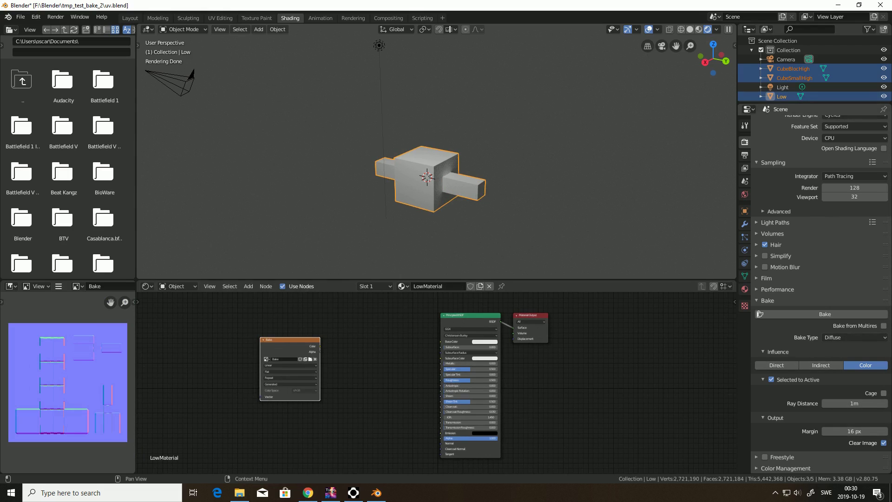
click(825, 314)
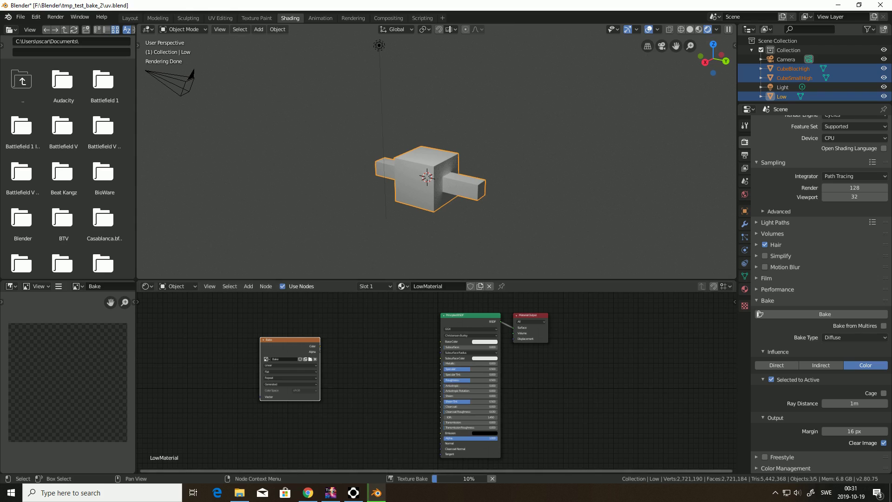
mouse_move(449, 478)
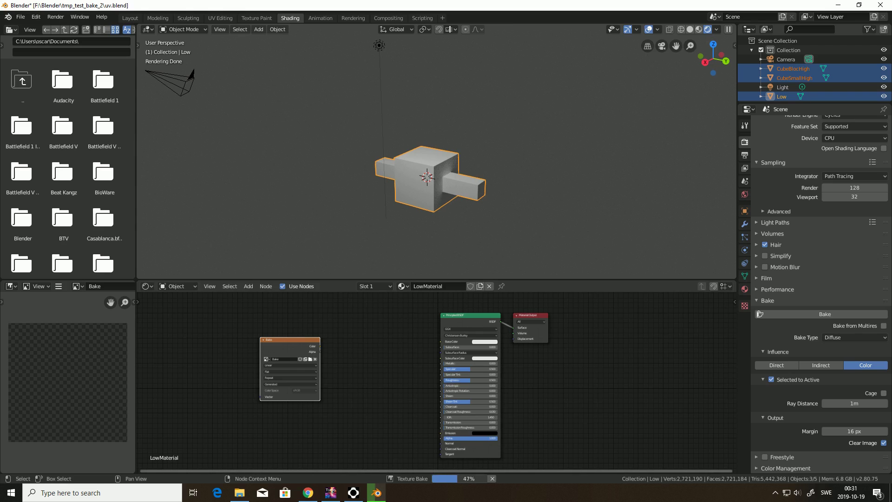
Step: Let the diffuse bake finish, preview the Bake image, then select only Low and open the UV Editing workspace
mouse_move(462, 478)
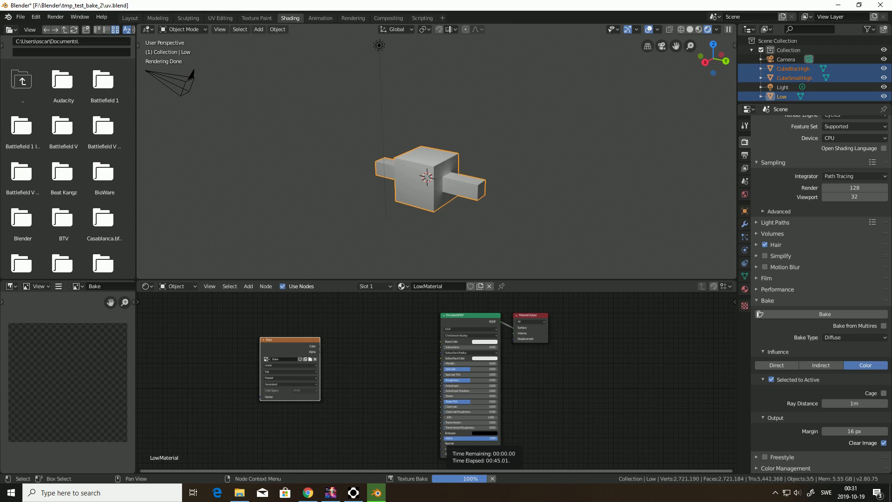
scroll(125, 302, up, 3)
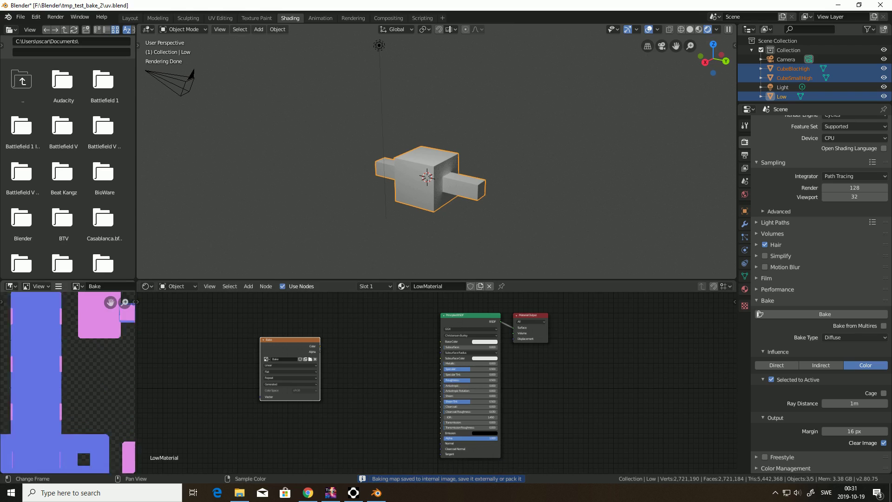
scroll(124, 302, down, 3)
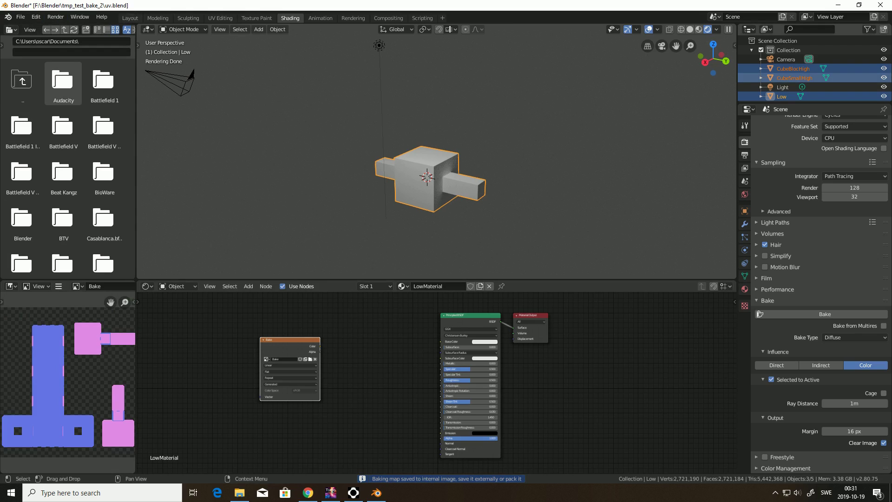
click(781, 96)
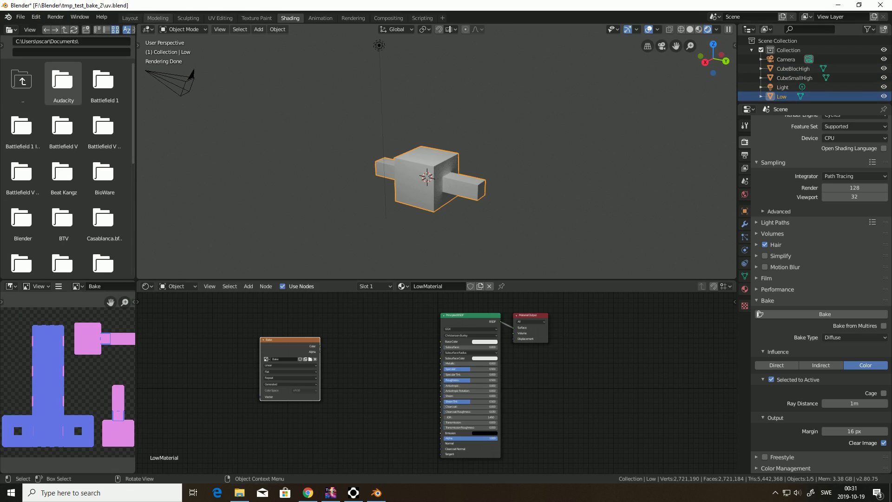
click(220, 17)
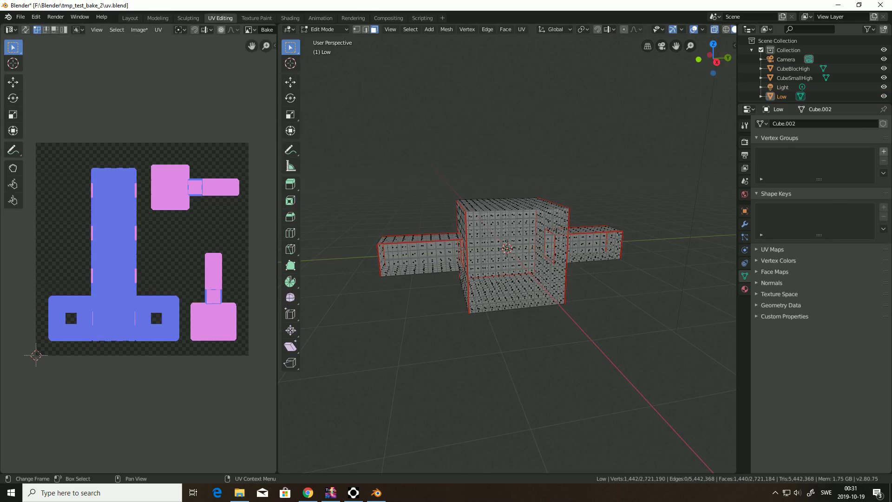
Step: Examine the colour regions, island edges and margins of the baked diffuse map in the UV Editing workspace
scroll(140, 251, up, 3)
scroll(139, 251, down, 2)
scroll(139, 255, up, 5)
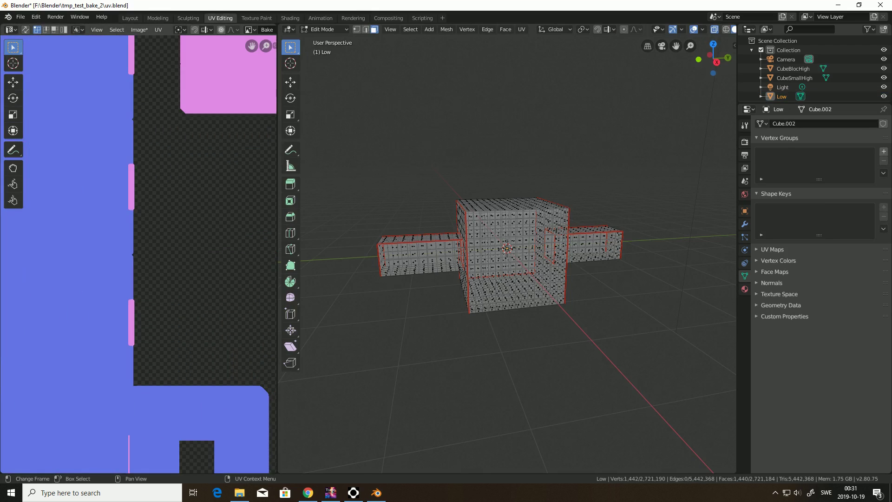
scroll(139, 255, down, 4)
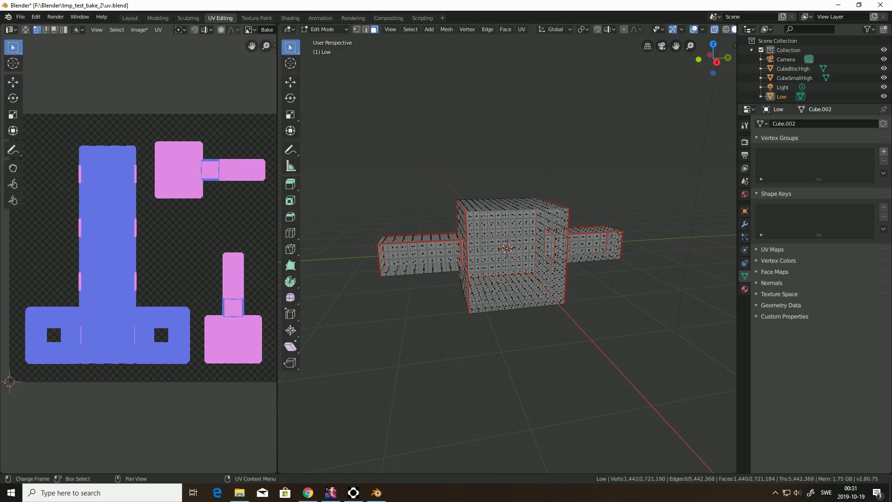
scroll(138, 255, up, 3)
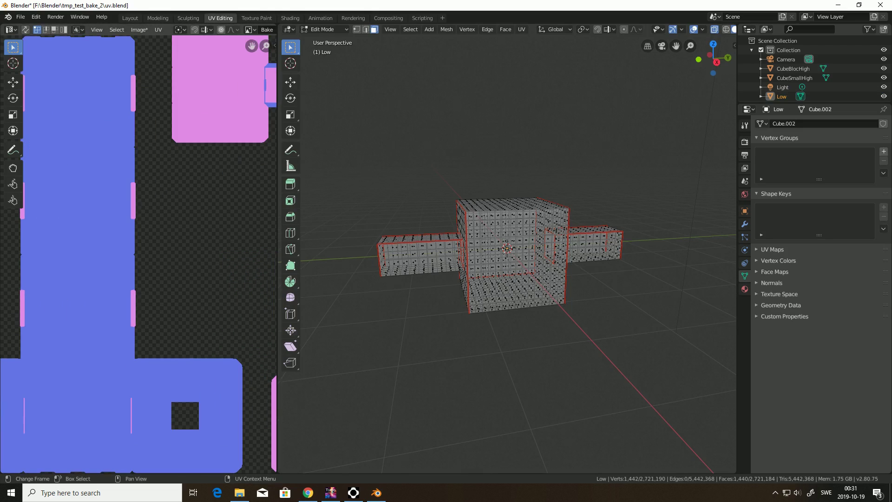
scroll(139, 254, down, 2)
scroll(135, 253, down, 1)
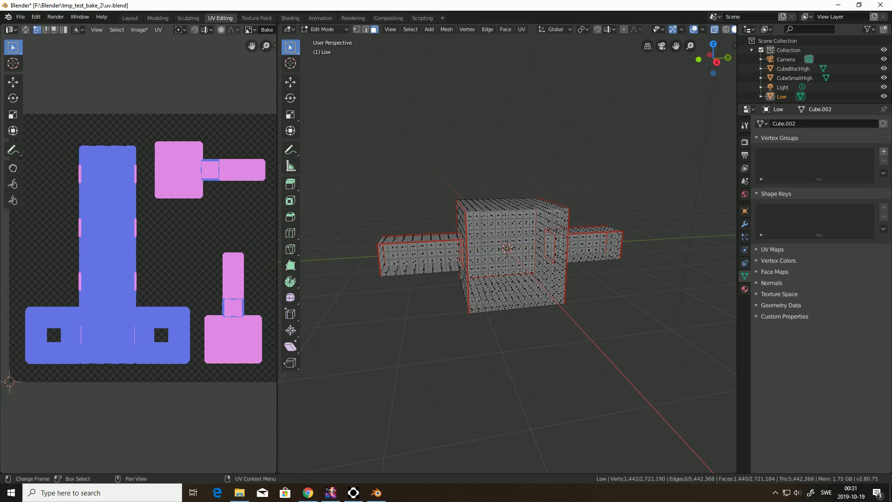
scroll(136, 254, up, 4)
scroll(136, 253, down, 2)
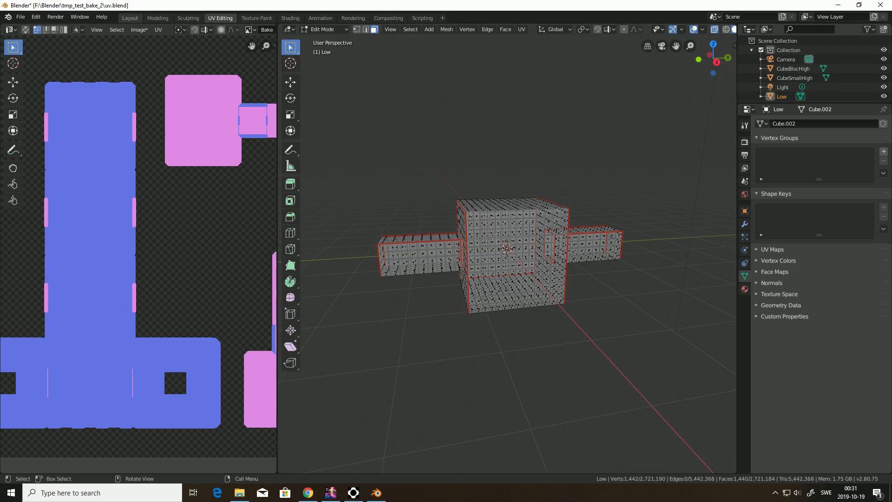
Step: In the Layout workspace, switch the viewport to solid shading and duplicate Low in place
click(130, 18)
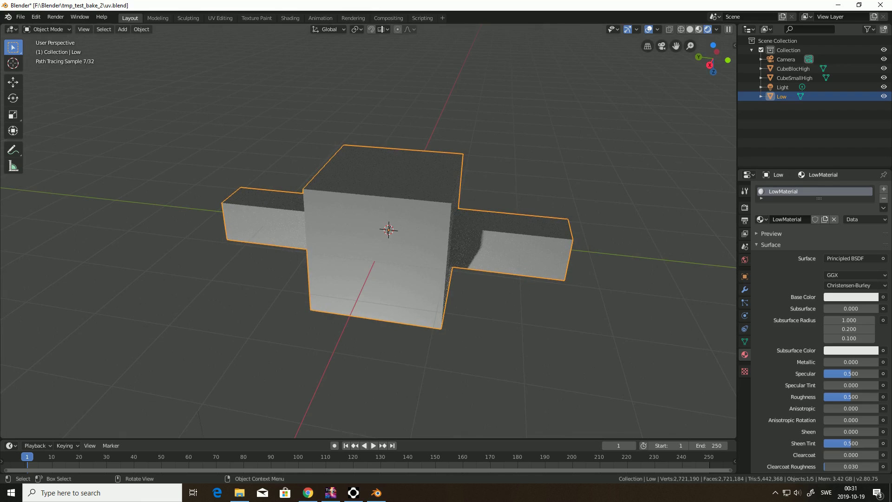
click(690, 30)
mouse_move(506, 186)
middle_down()
mouse_move(500, 201)
mouse_move(478, 204)
middle_up()
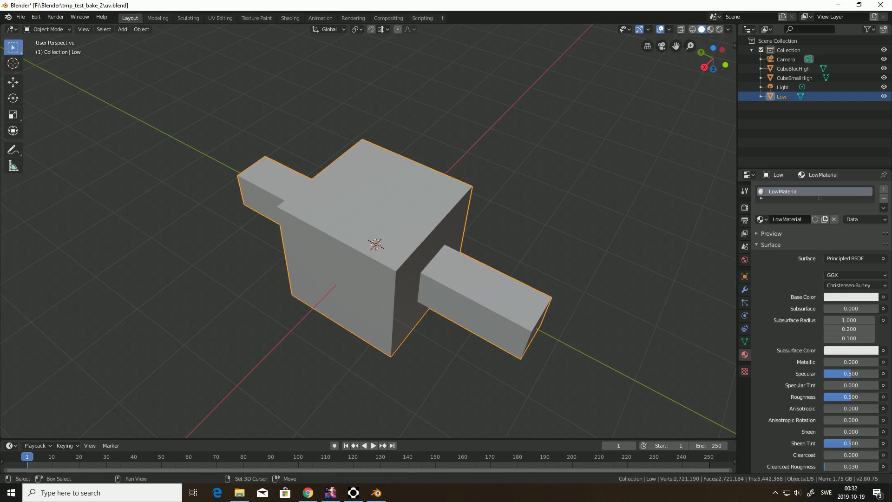
key(shift+d)
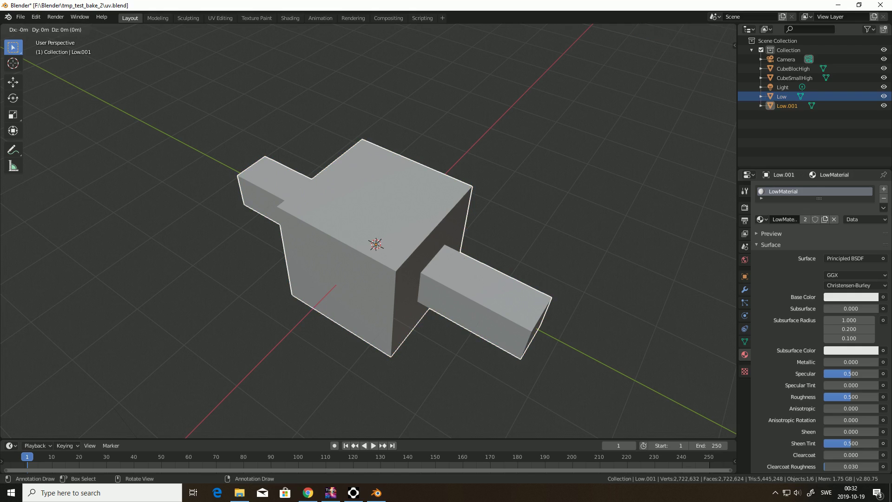
key(Escape)
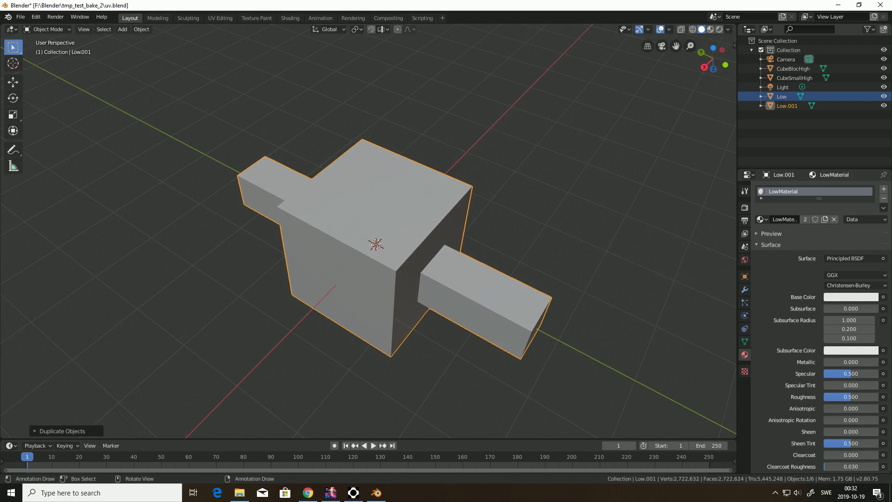
middle_drag(465, 232, 465, 204)
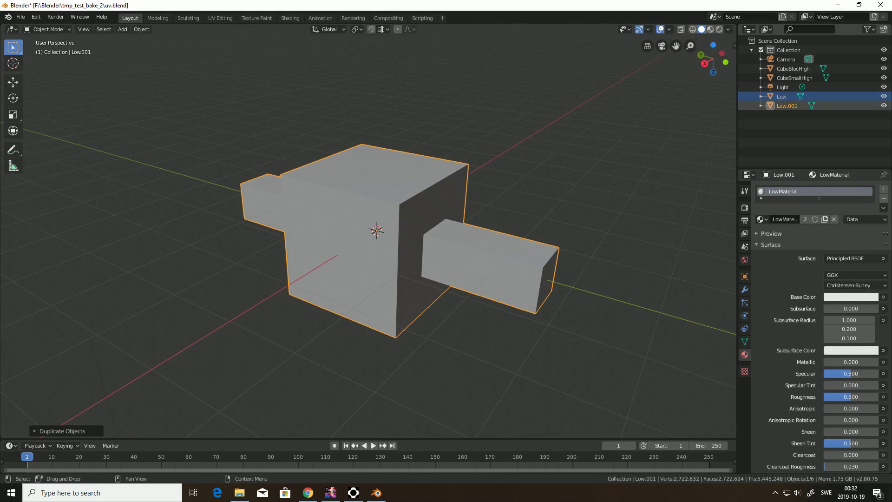
Step: Rename the duplicated object to LowCage and remove its LowMaterial slot
click(787, 106)
double_click(787, 106)
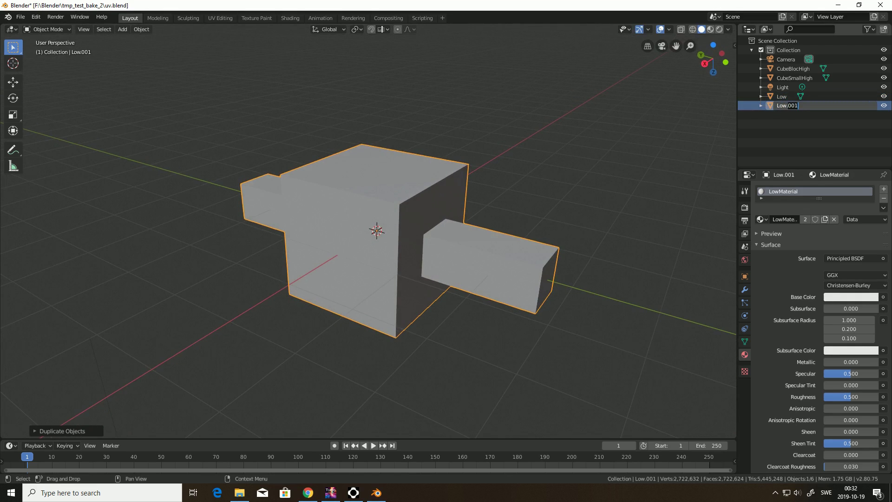
text(Cage)
key(BackSpace)
key(BackSpace)
key(BackSpace)
key(BackSpace)
key(BackSpace)
text(Cage)
key(Return)
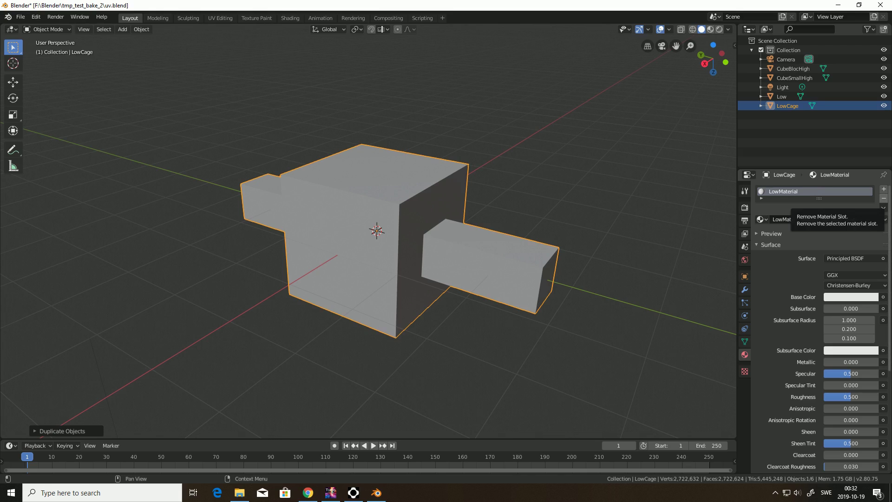
click(884, 198)
Step: Set the Viewport Display colour of Low's material, LowMaterial, to blue
click(781, 96)
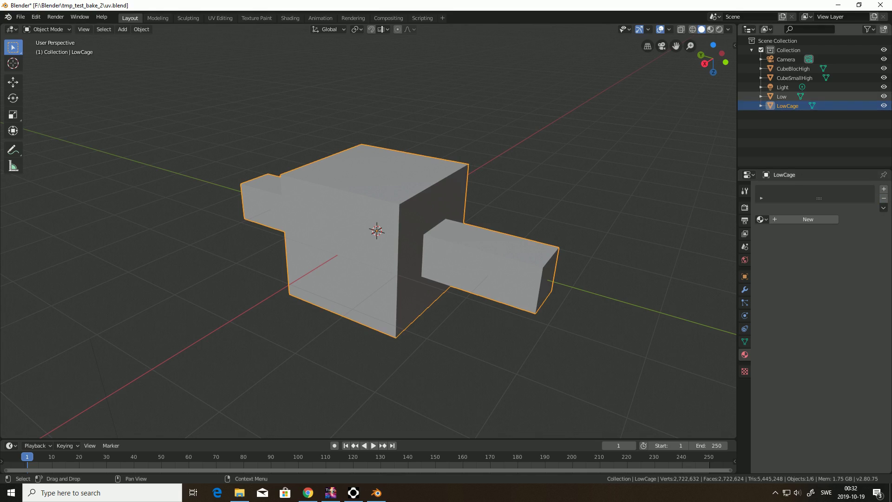
scroll(820, 326, down, 1)
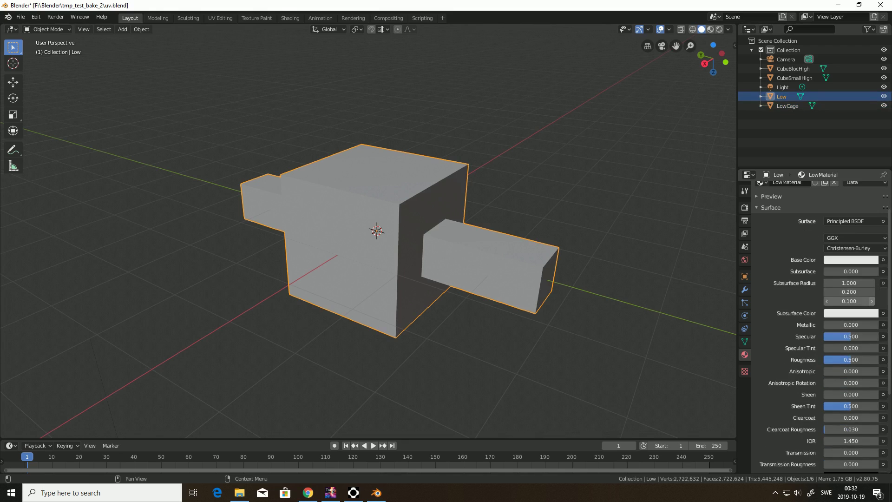
scroll(821, 325, down, 3)
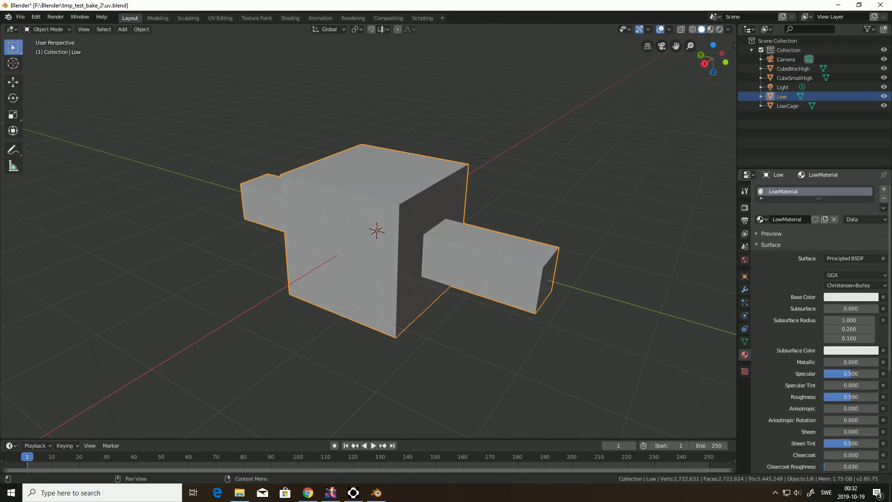
scroll(851, 322, down, 4)
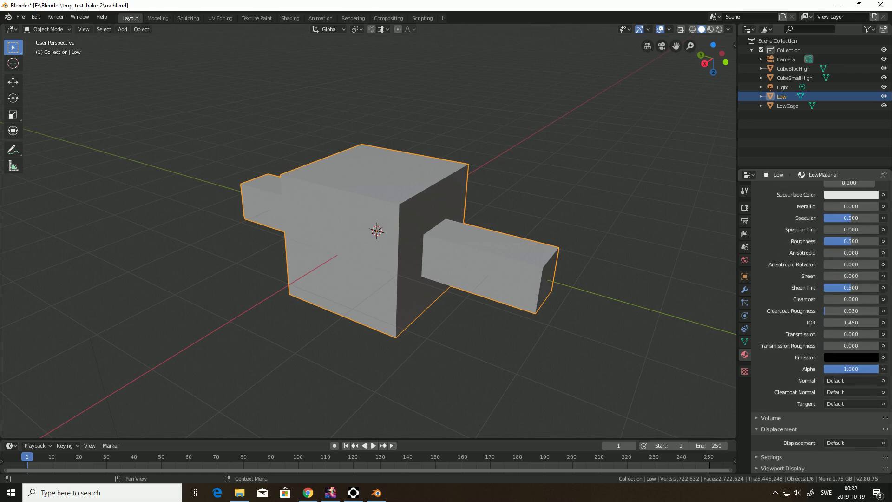
scroll(821, 326, down, 2)
click(848, 444)
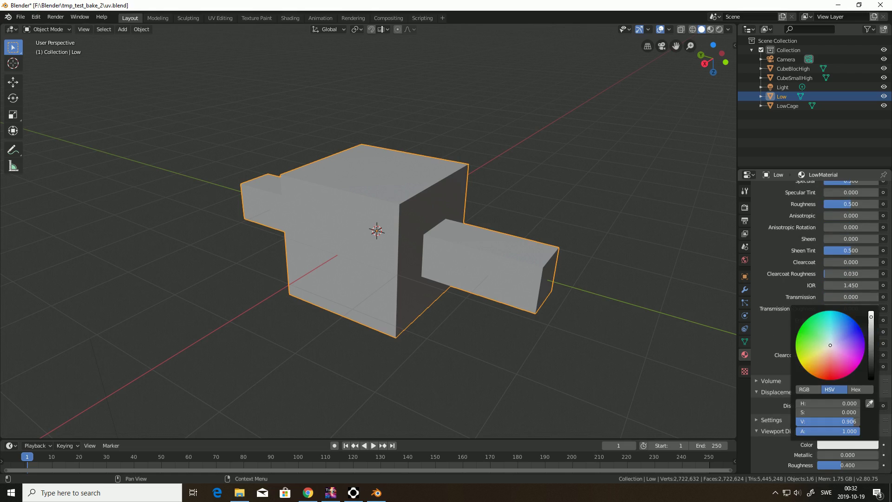
drag(833, 344, 846, 334)
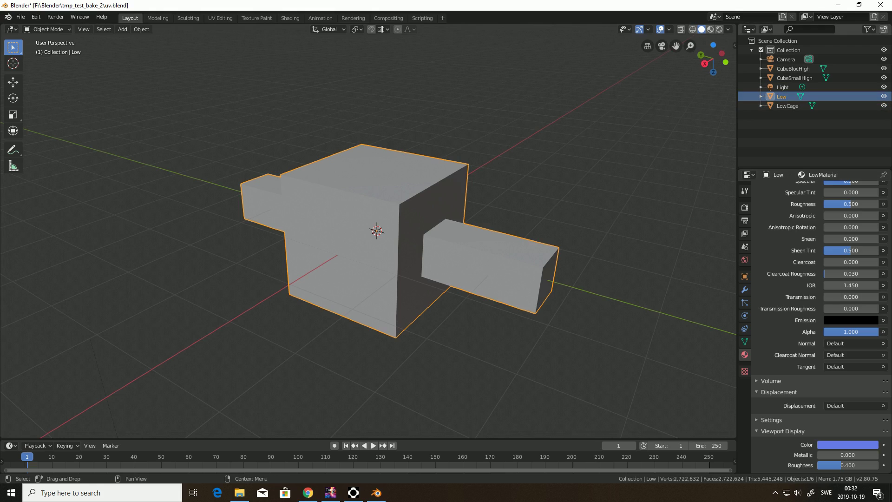
Step: Compare Low's blue viewport colour with LowCage by toggling the cage's visibility and switching between rendered and solid shading, leaving LowCage active
click(884, 106)
click(884, 106)
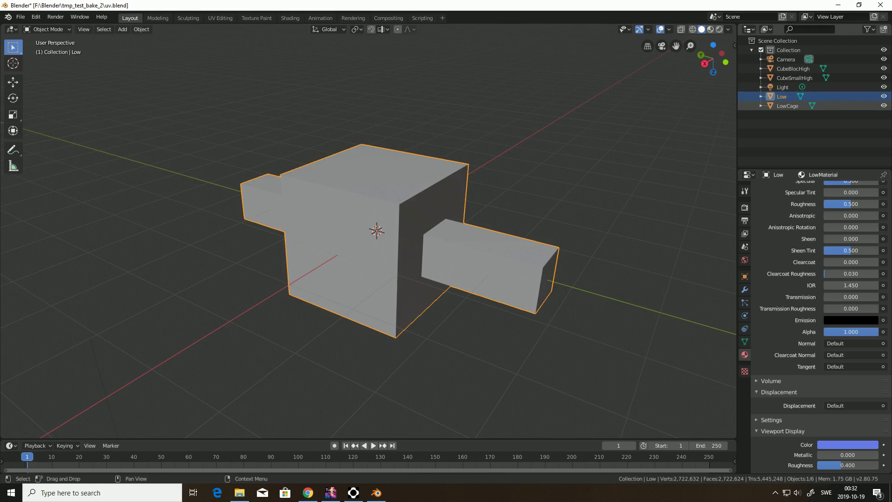
click(883, 106)
click(884, 106)
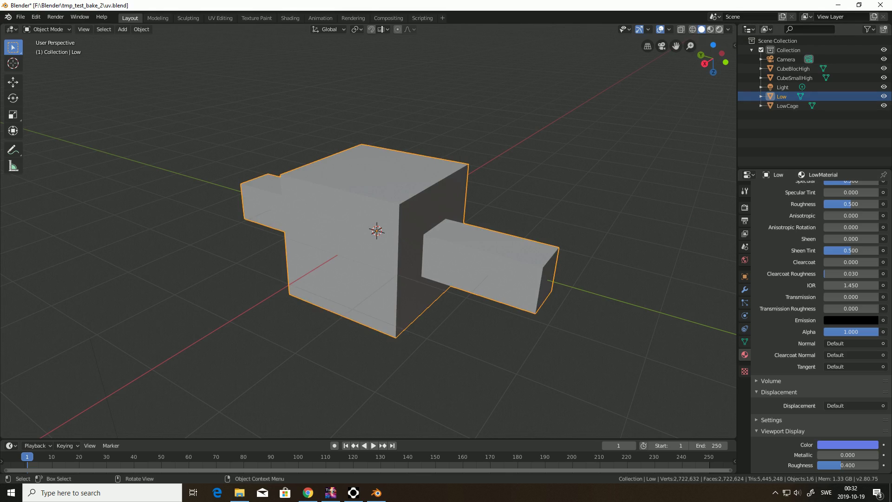
click(720, 29)
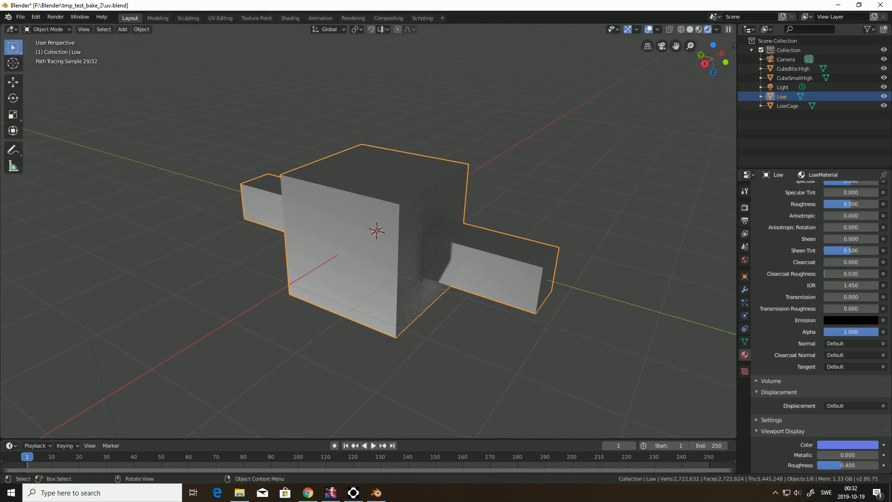
click(690, 30)
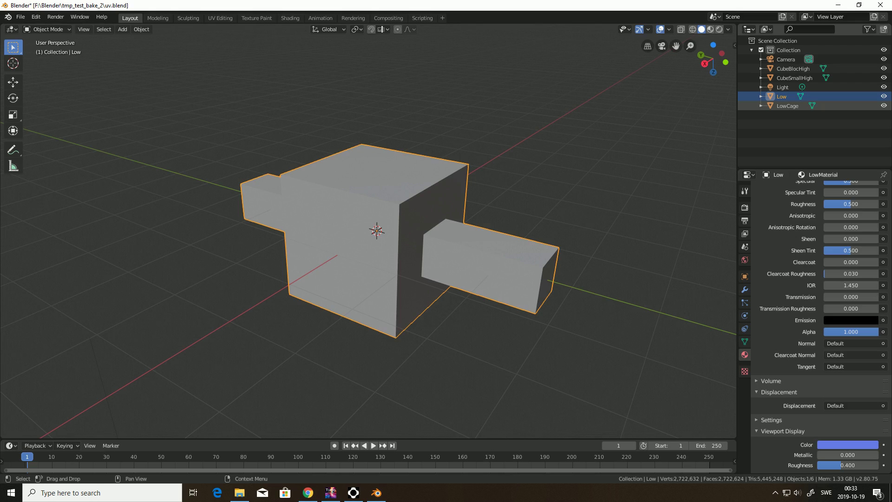
click(787, 106)
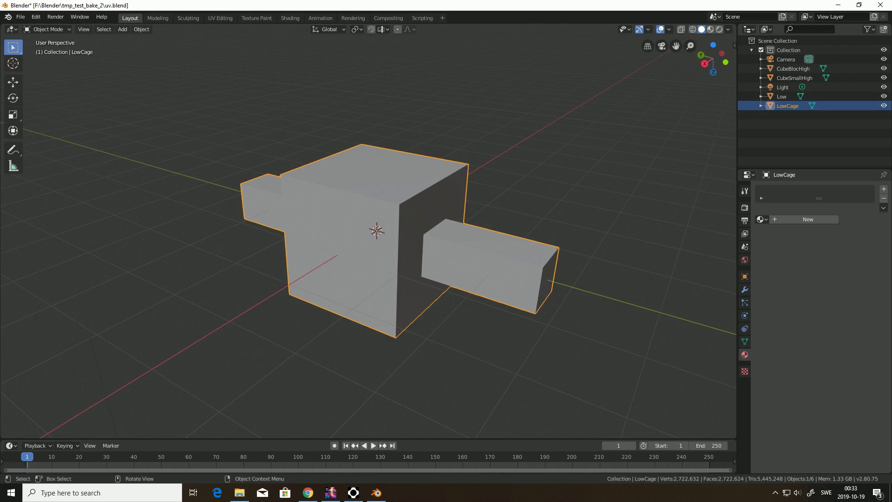
click(884, 106)
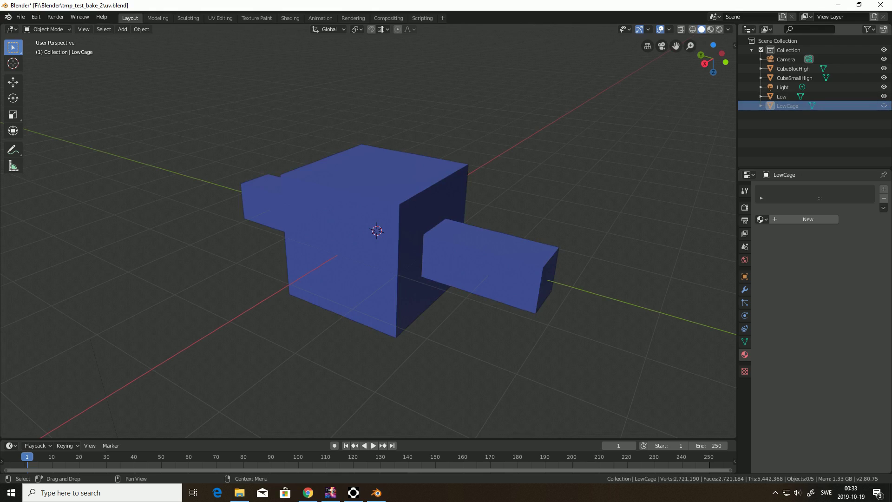
click(884, 106)
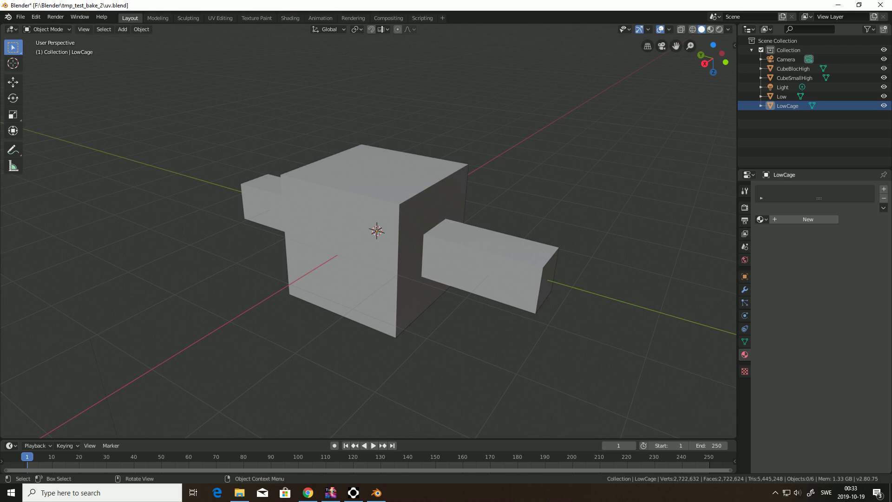
Step: Enter Edit Mode on LowCage and select its entire mesh
key(Tab)
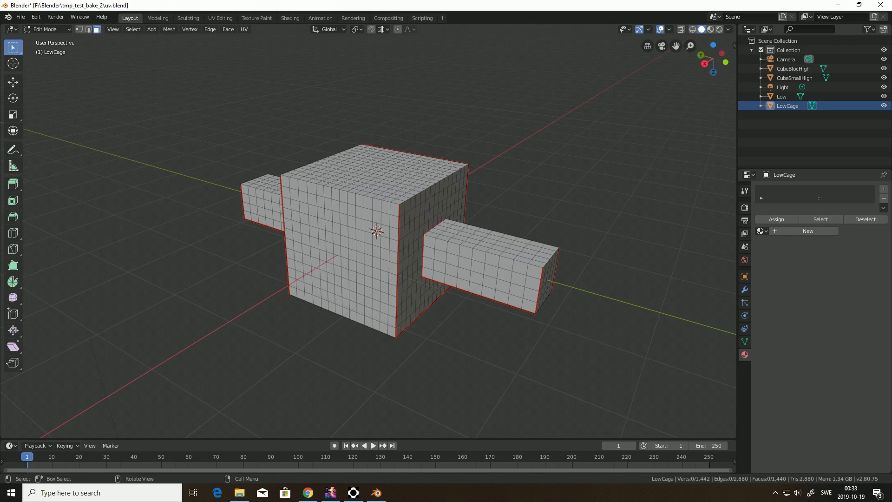
key(a)
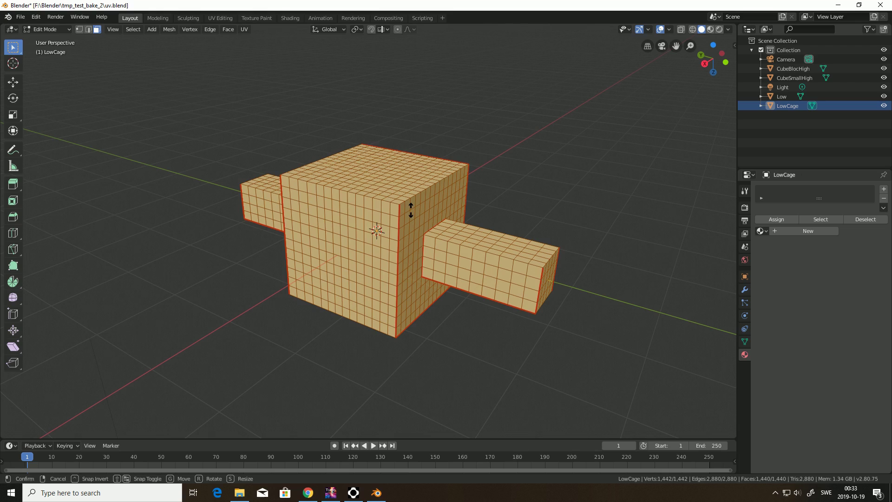
key(alt+s)
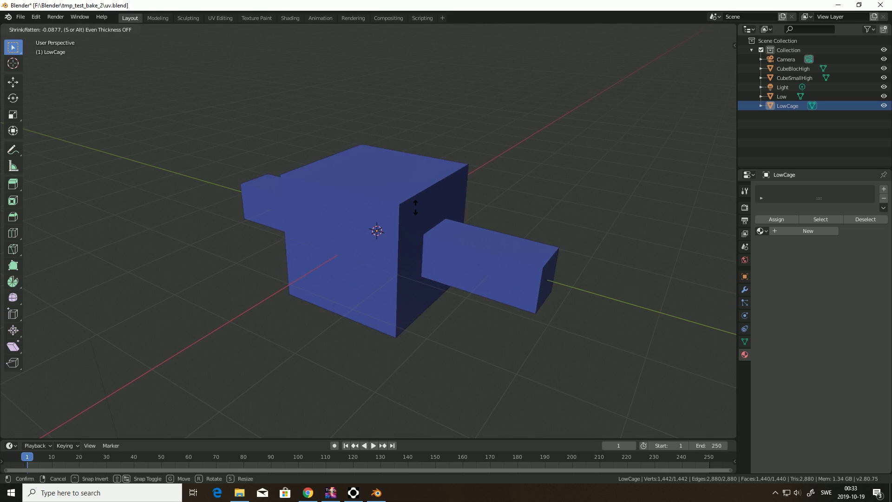
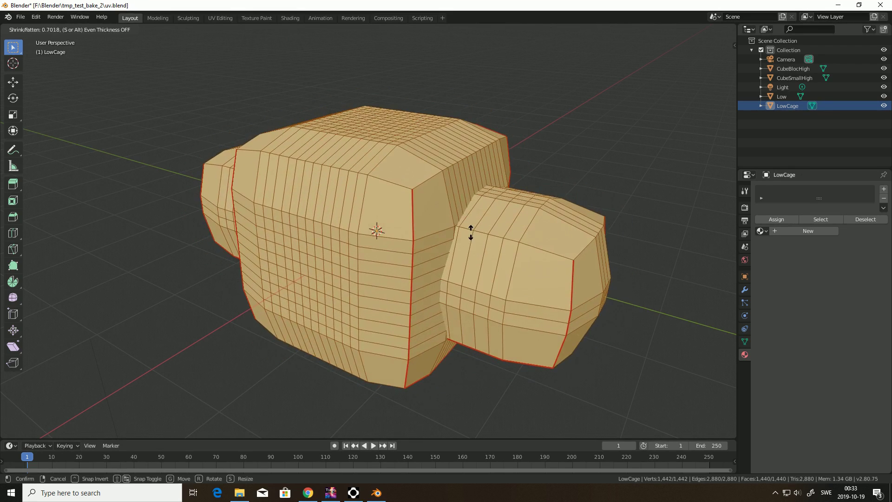
key(Escape)
key(alt+s)
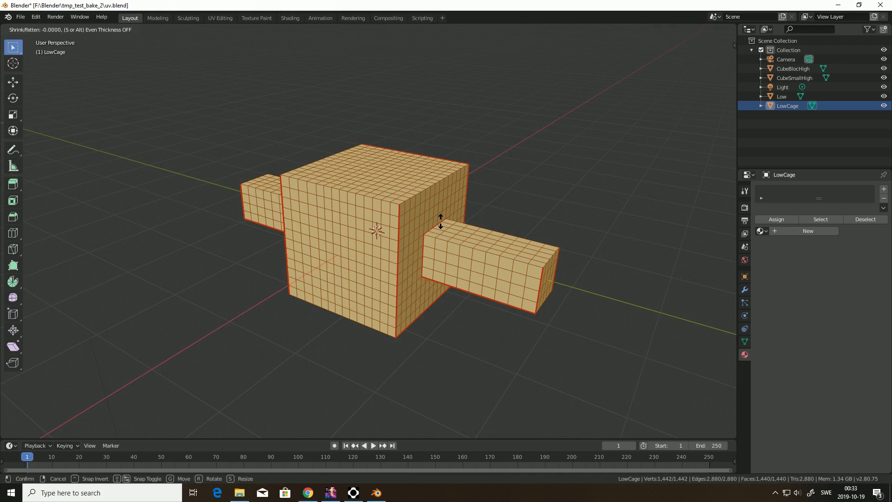
key(minus)
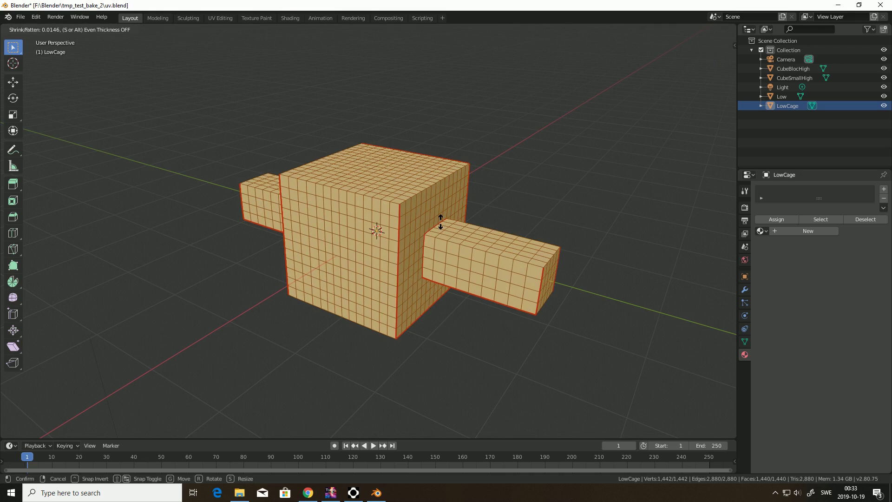
key(Escape)
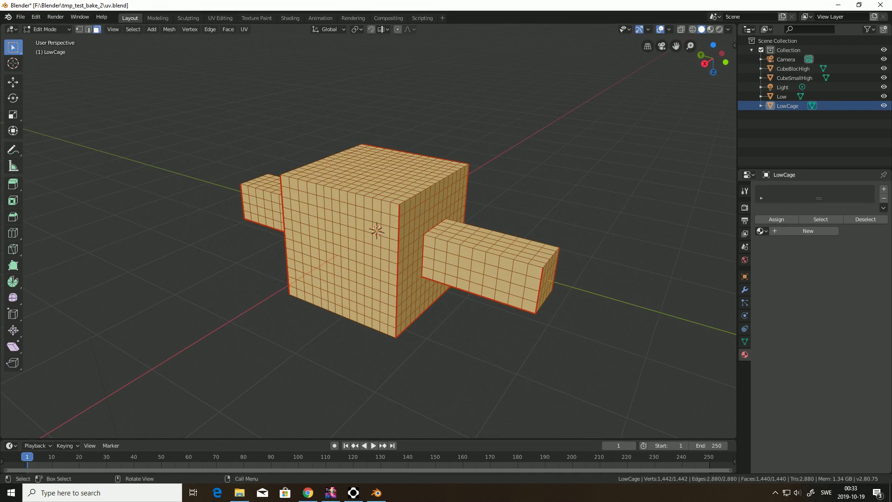
Step: Expand the whole LowCage mesh along its normals with Shrink/Fatten by about 0.0146, and return to Object Mode
key(alt+s)
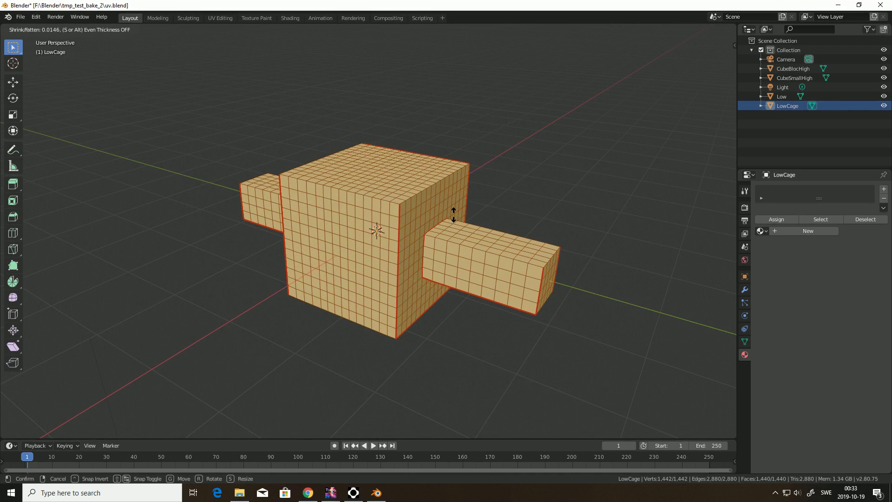
click(453, 215)
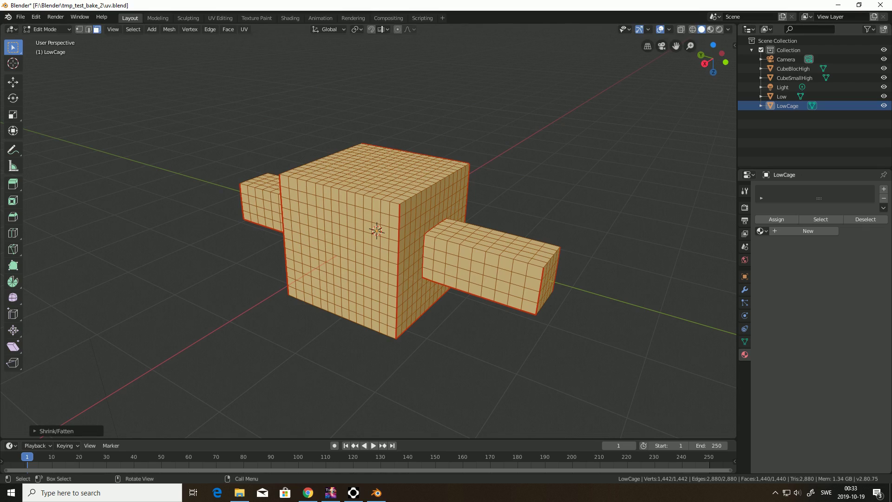
click(782, 97)
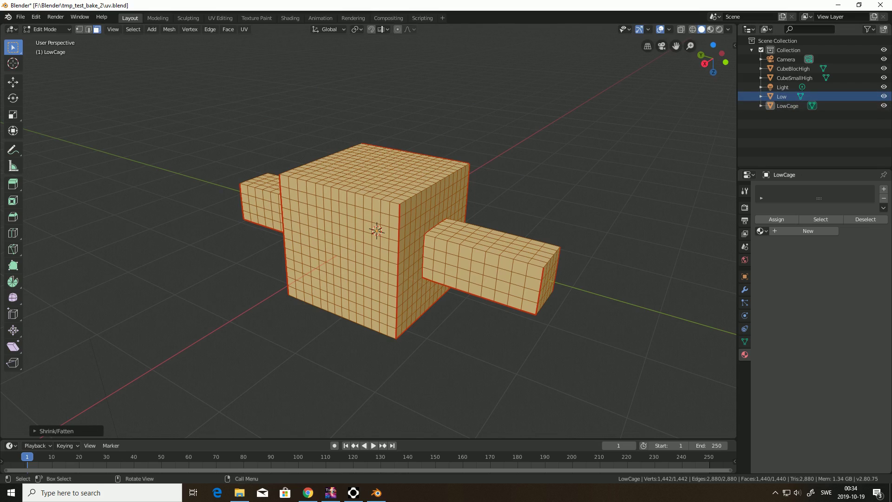
key(Tab)
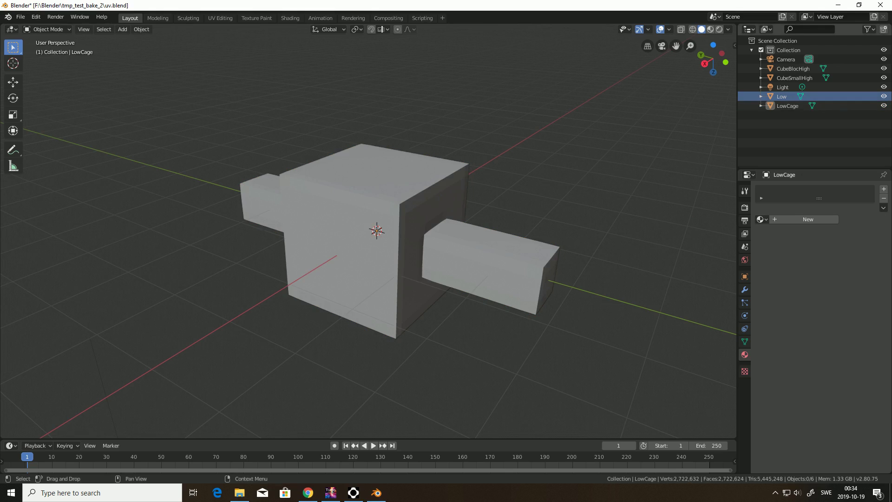
Step: Make Low the active selected object and turn on X-ray display in the viewport
click(782, 97)
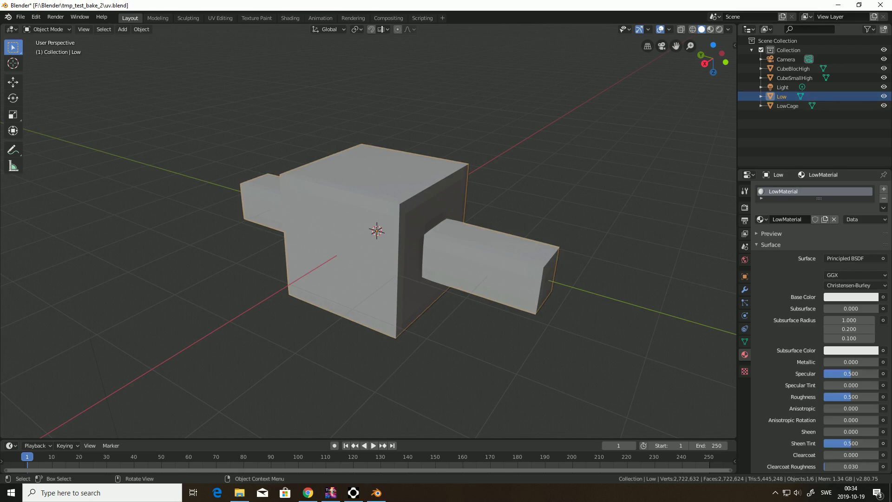
key(g)
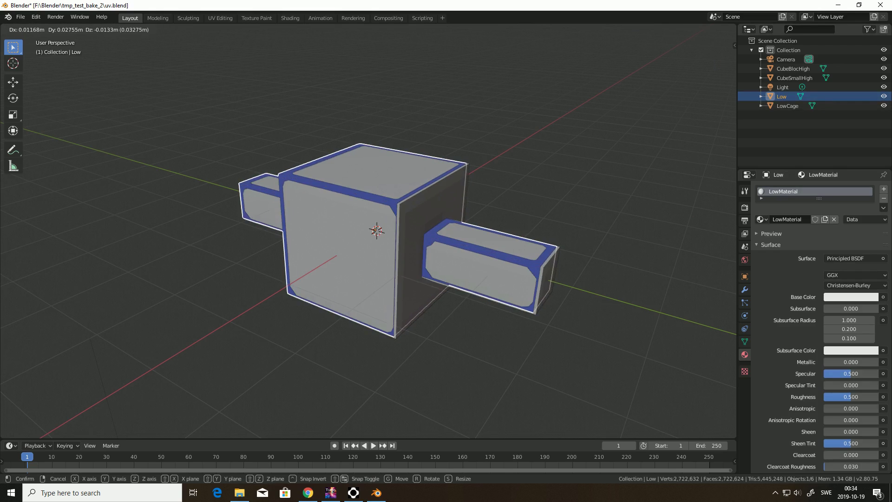
key(Escape)
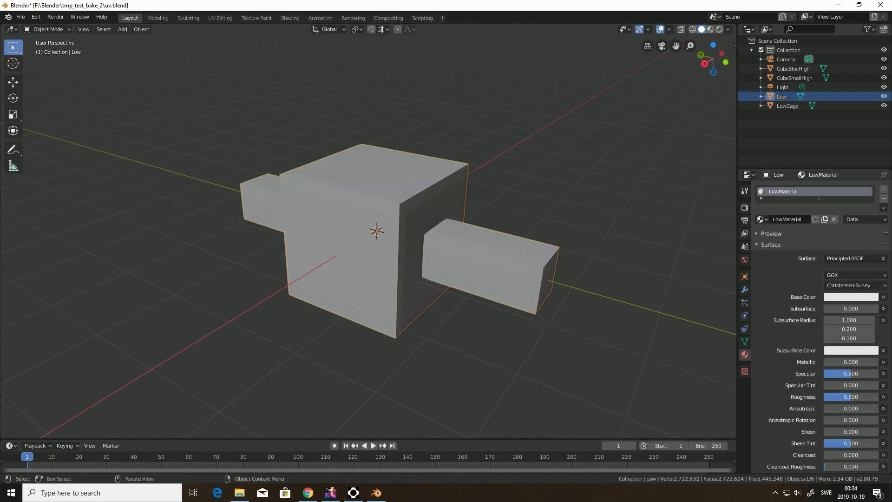
click(682, 30)
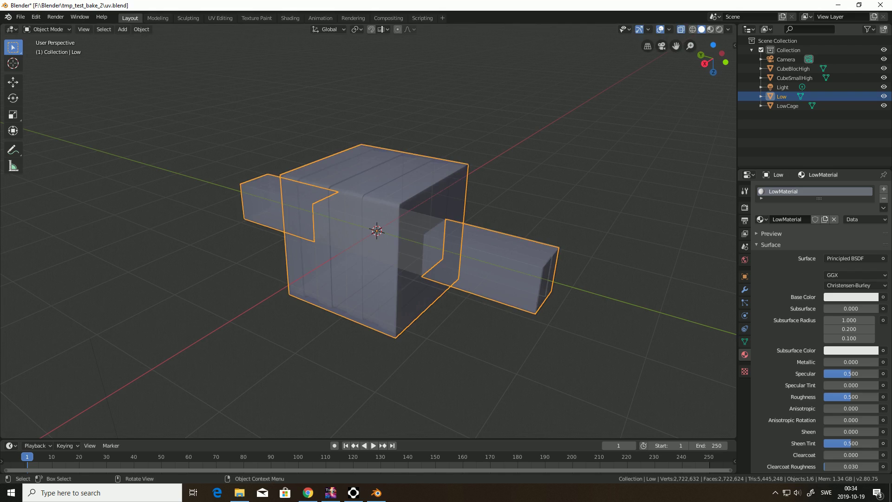
scroll(368, 231, up, 3)
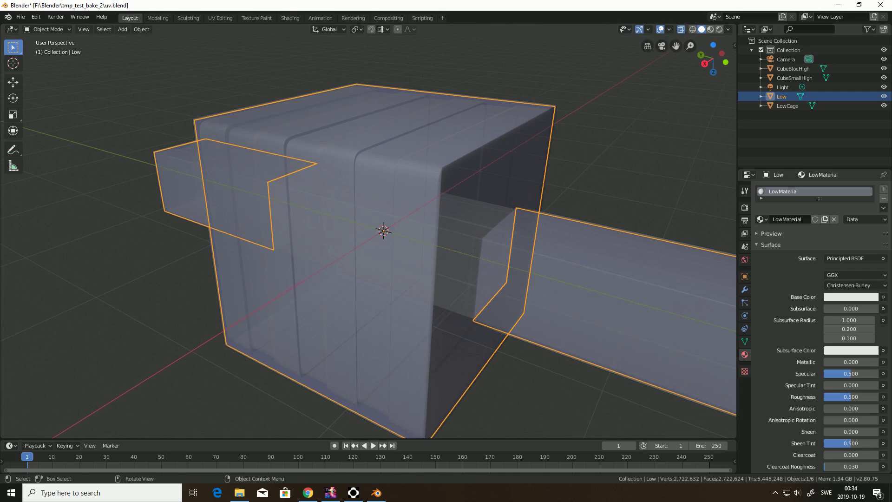
Step: In front orthographic view, hide CubeBlocHigh and CubeSmallHigh, keeping only the Low and LowCage meshes visible
key(KP_1)
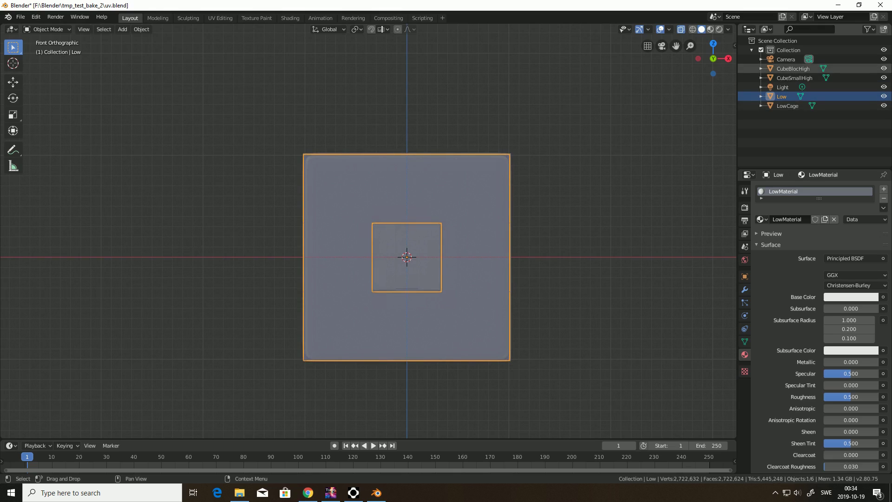
click(883, 68)
click(884, 78)
click(884, 106)
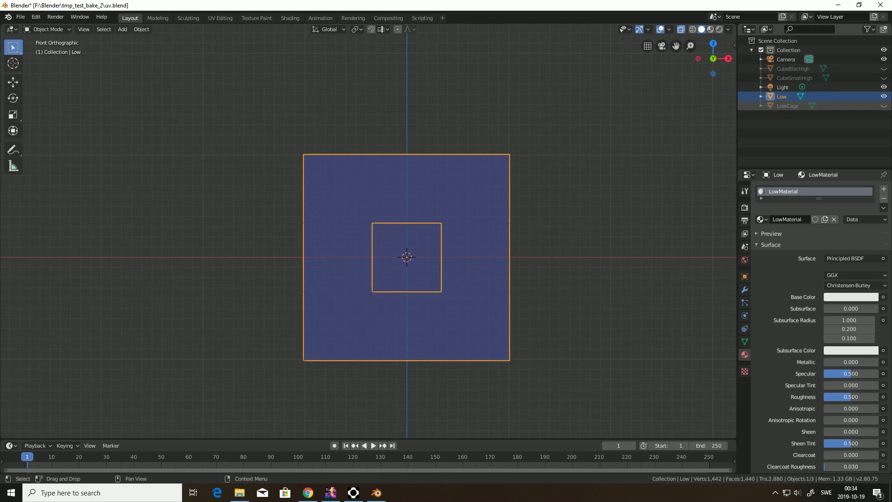
click(884, 106)
Step: Examine the gap between the outer edges of Low and LowCage up close by repeatedly toggling the cage's visibility
scroll(368, 231, up, 5)
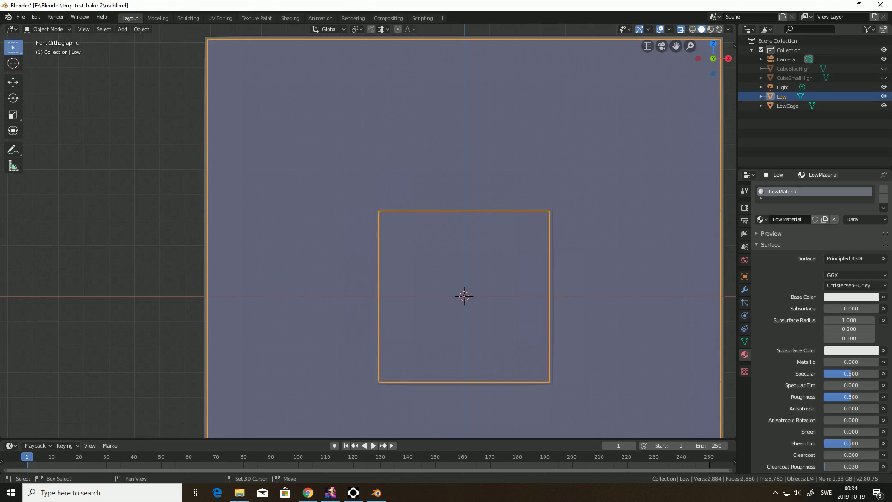
shift+middle_drag(465, 297, 323, 278)
scroll(368, 231, up, 2)
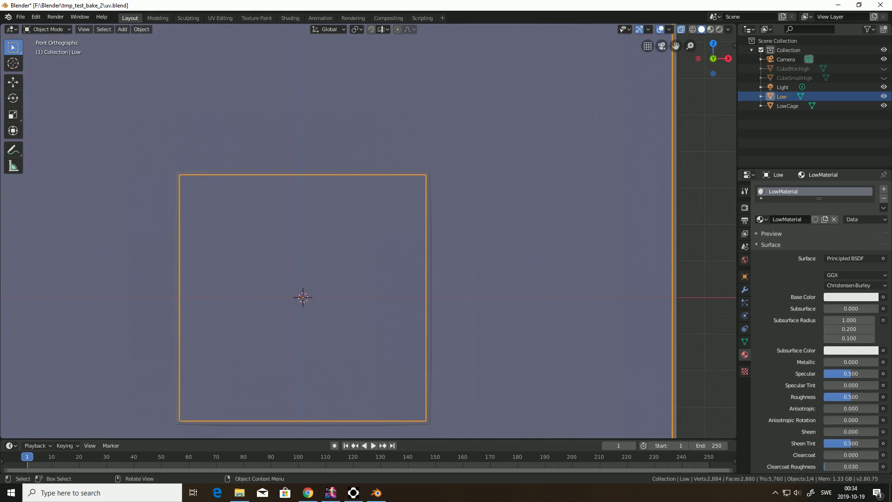
drag(672, 232, 427, 233)
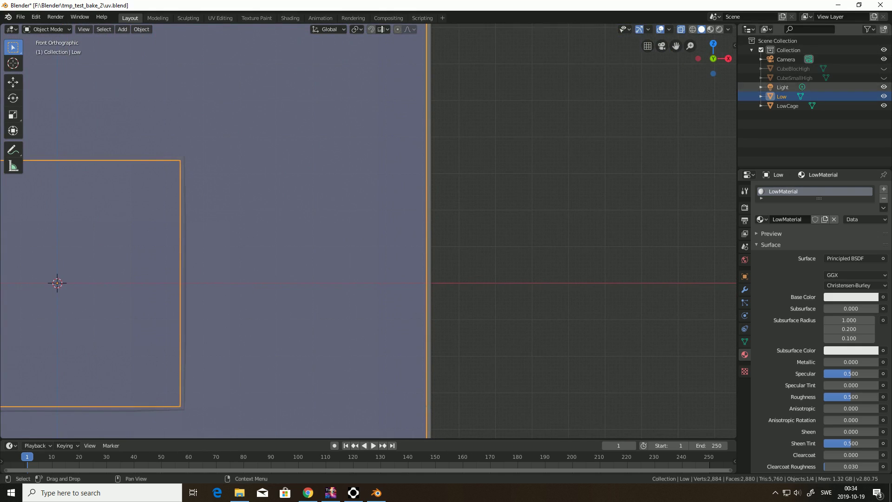
click(884, 106)
click(884, 106)
click(884, 106)
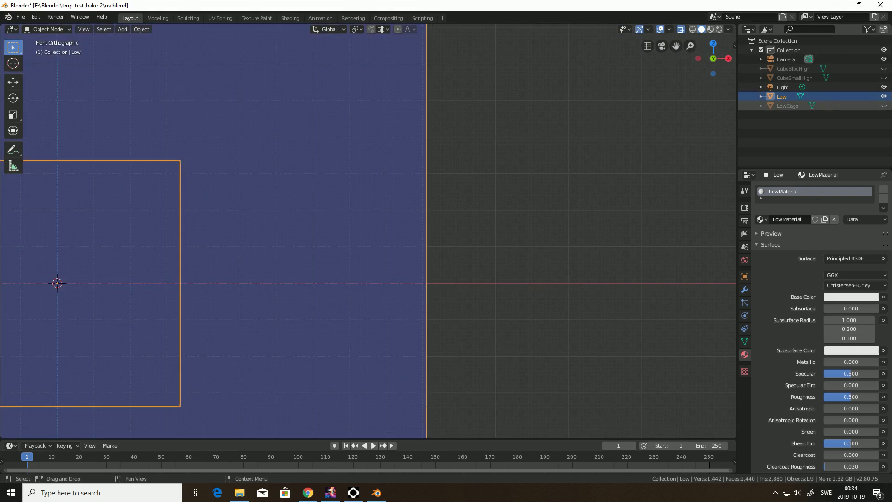
click(884, 105)
click(884, 106)
click(884, 106)
click(884, 106)
click(884, 106)
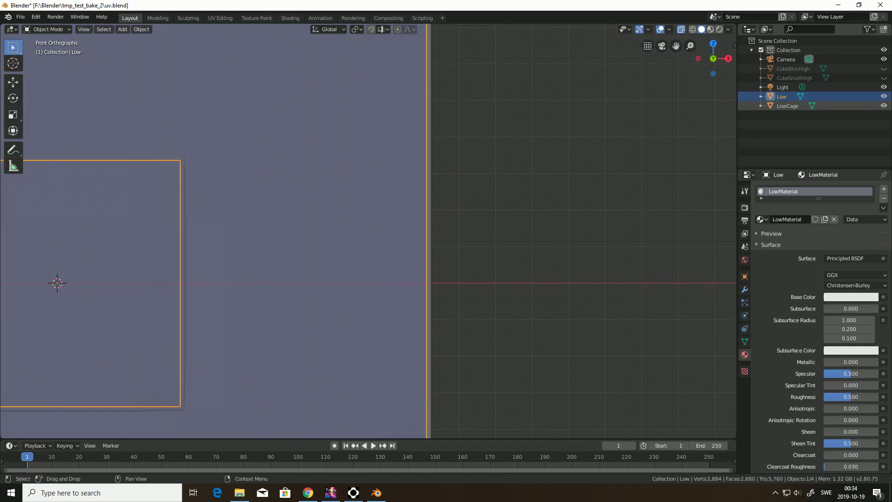
click(884, 106)
click(884, 106)
click(884, 106)
click(884, 106)
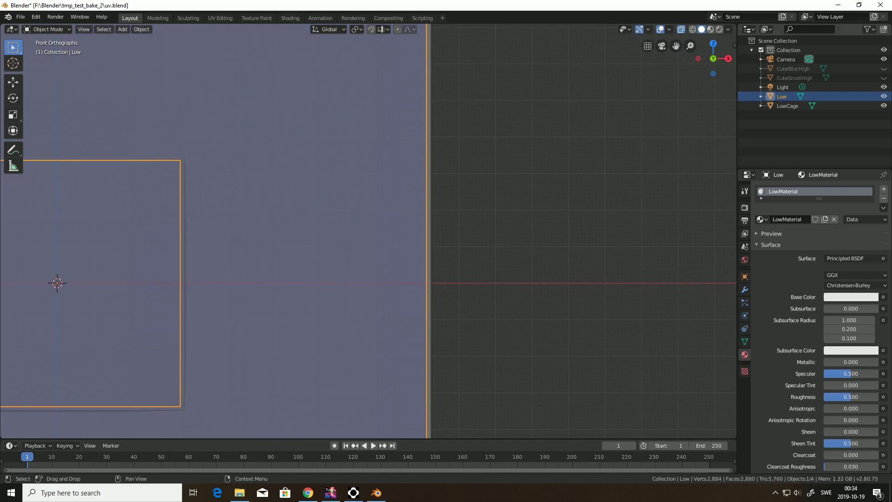
Step: Return to a perspective view of the model and unhide CubeBlocHigh and CubeSmallHigh
scroll(369, 231, down, 8)
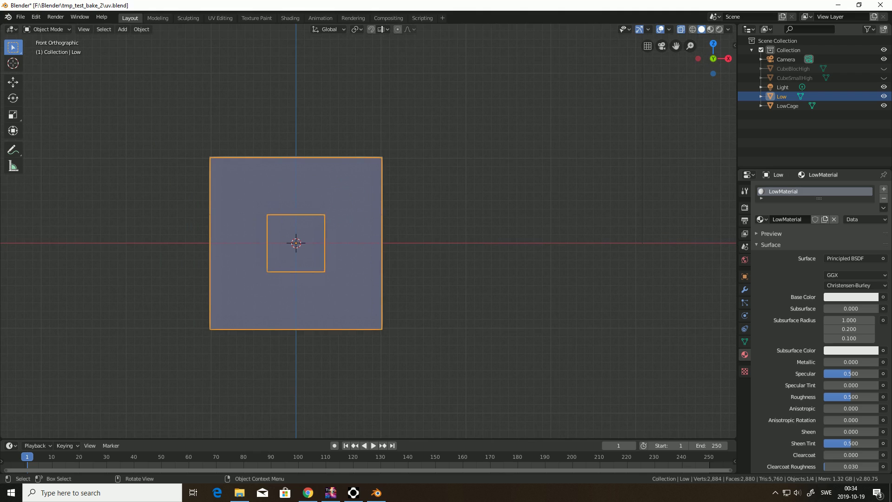
middle_drag(369, 231, 429, 244)
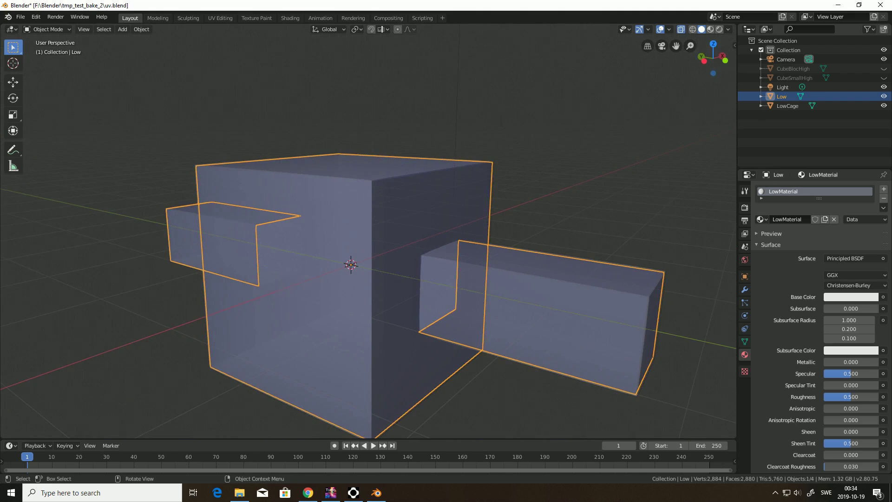
click(884, 68)
click(884, 79)
mouse_move(576, 186)
middle_down()
mouse_move(583, 209)
mouse_move(570, 179)
middle_up()
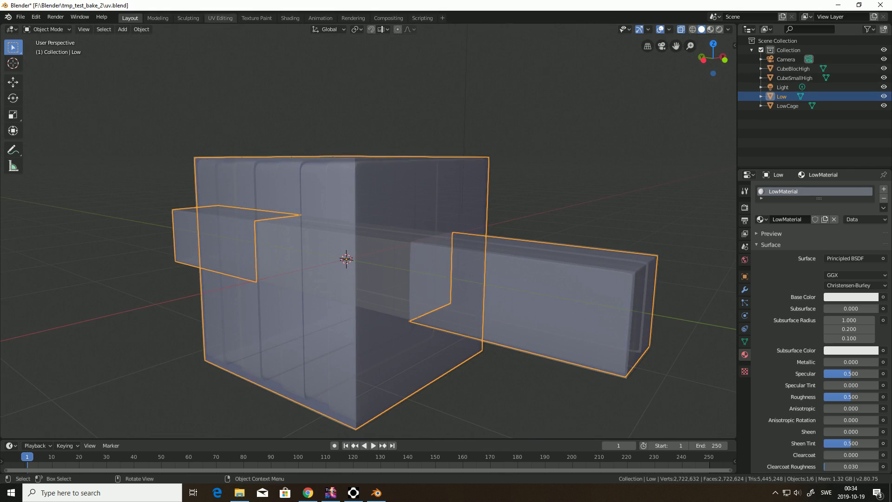
Step: Switch to the Shading workspace and set its 3D viewport to solid shading
click(290, 18)
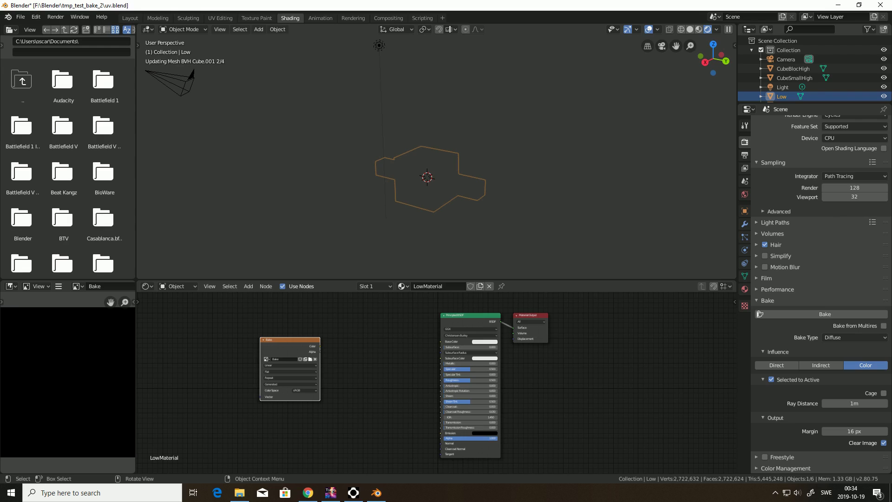
click(699, 29)
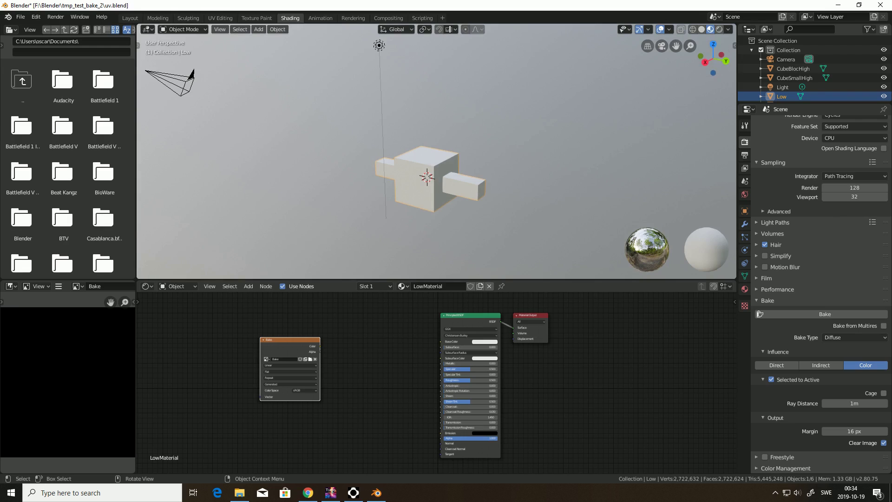
click(701, 29)
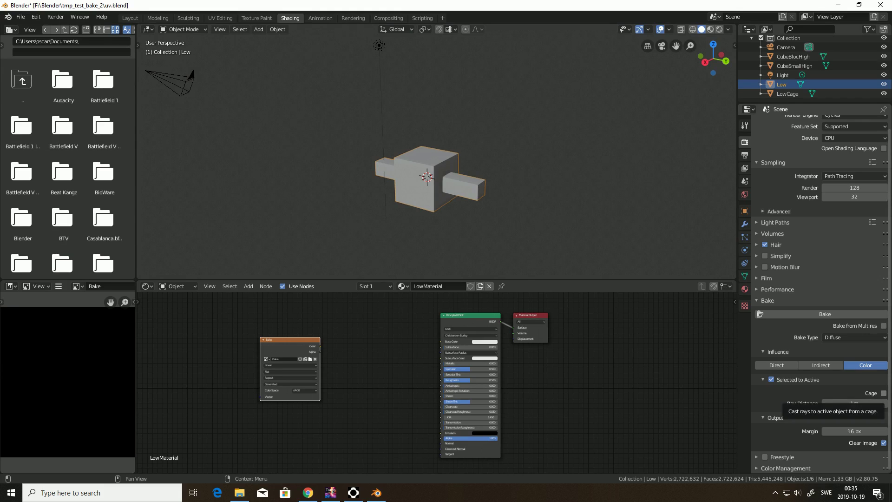
Step: Enable Cage in the bake settings, with LowCage as the cage object and an extrusion of 0 m
click(884, 393)
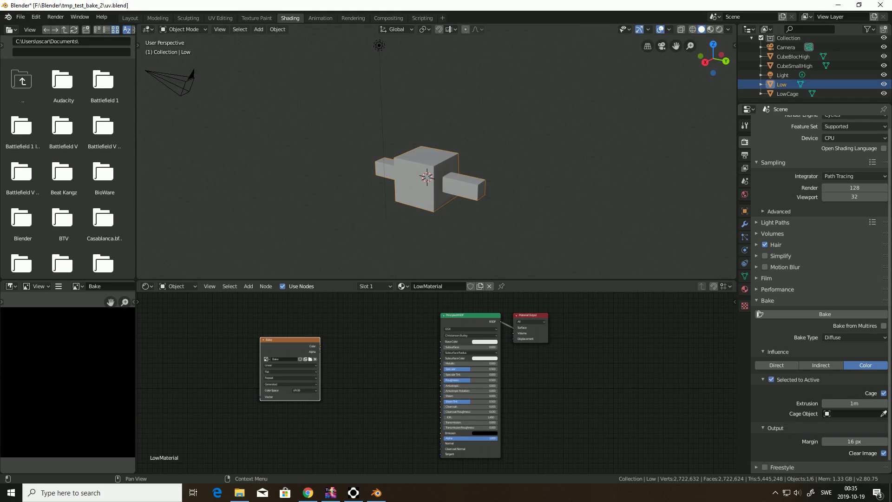
click(855, 414)
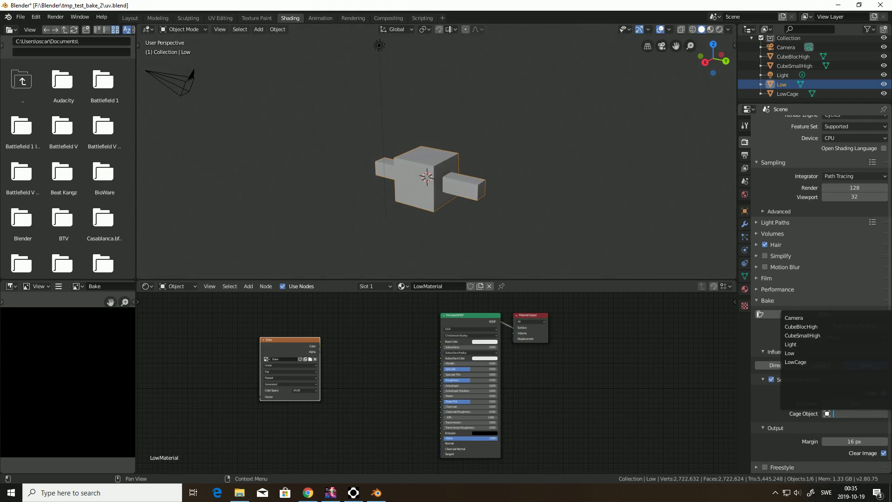
click(836, 362)
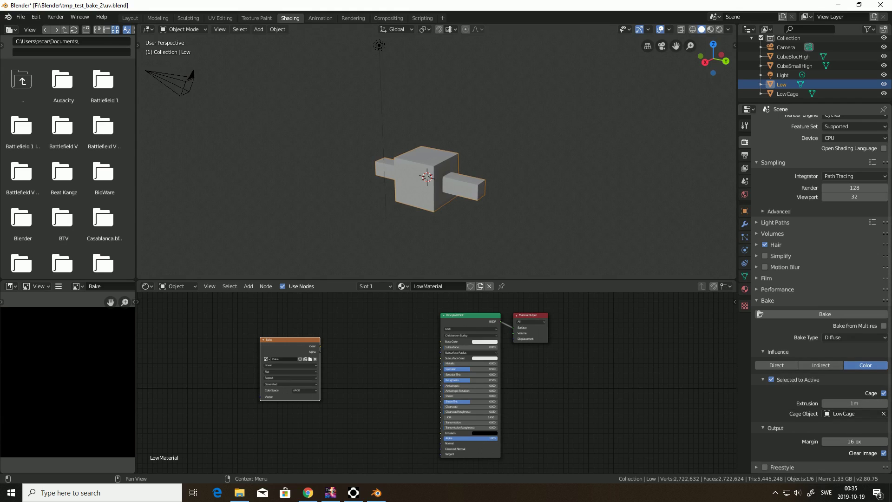
click(855, 404)
text(0)
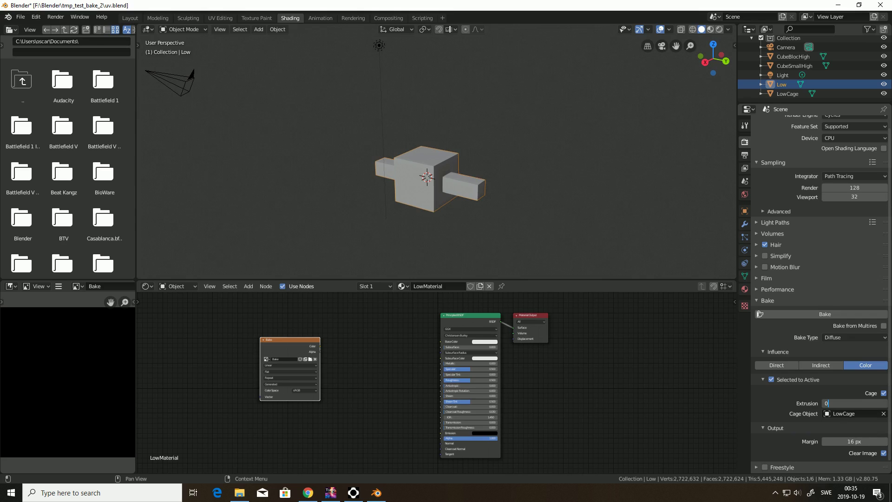
key(Return)
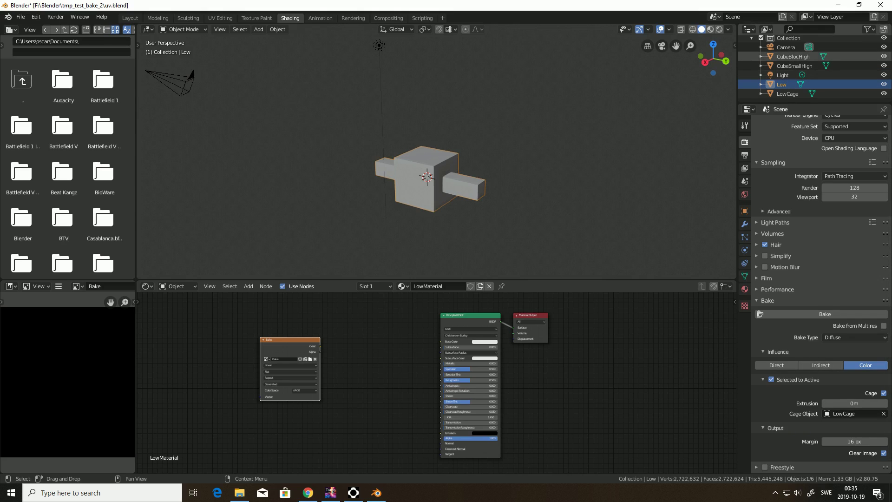
Step: Bake a Normal map from CubeBlocHigh and CubeSmallHigh onto Low, with Low as the active object
click(855, 337)
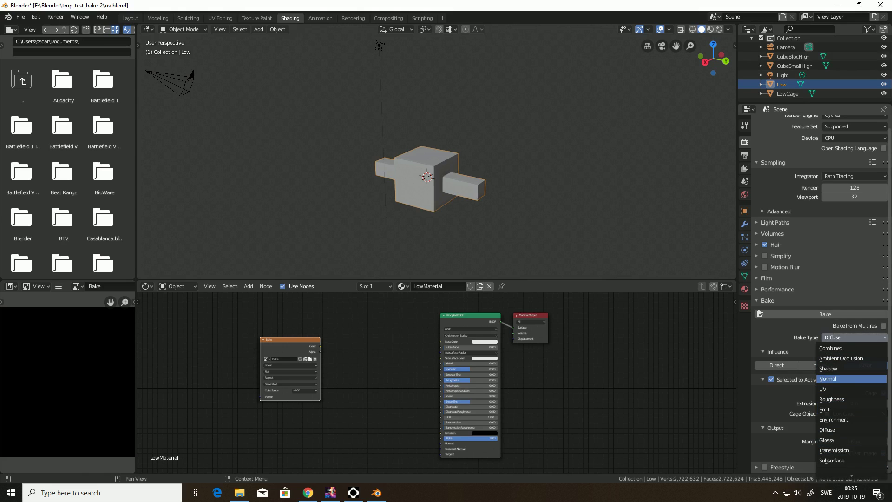
click(832, 379)
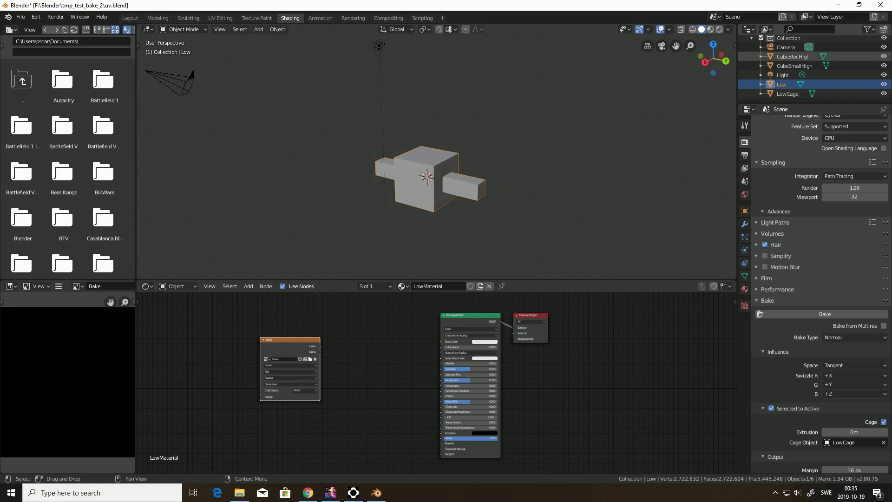
click(792, 57)
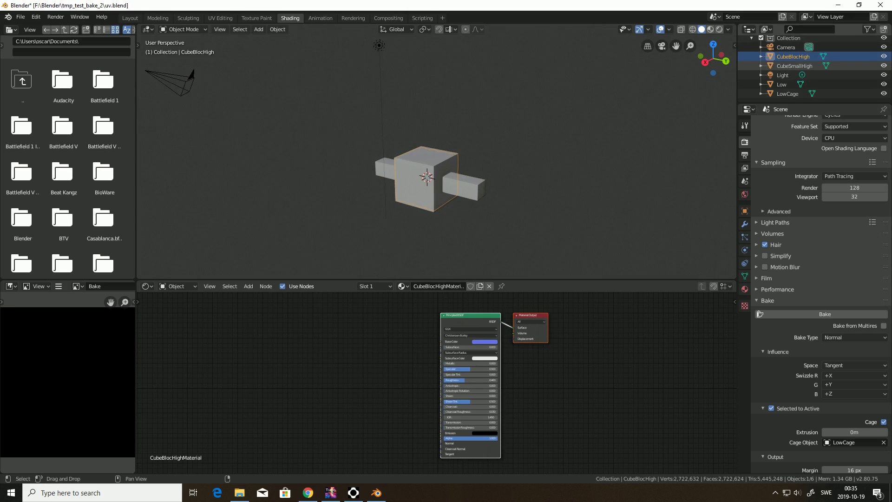
ctrl+click(795, 66)
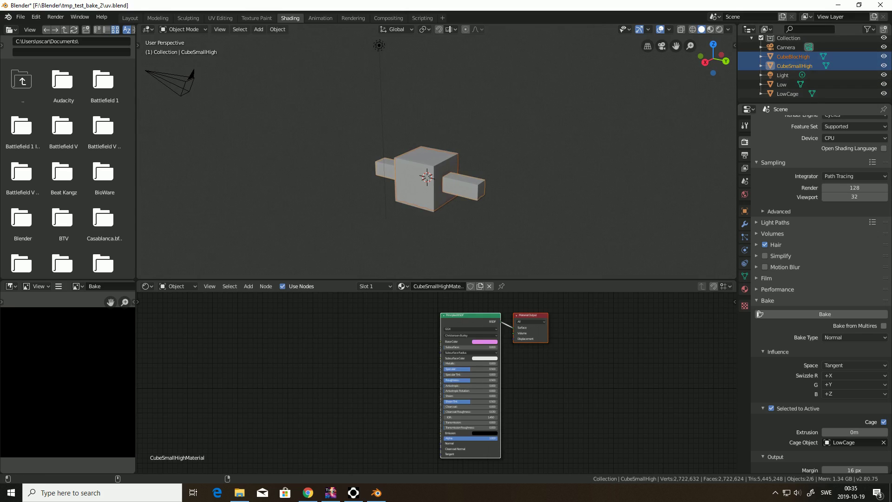
ctrl+click(781, 84)
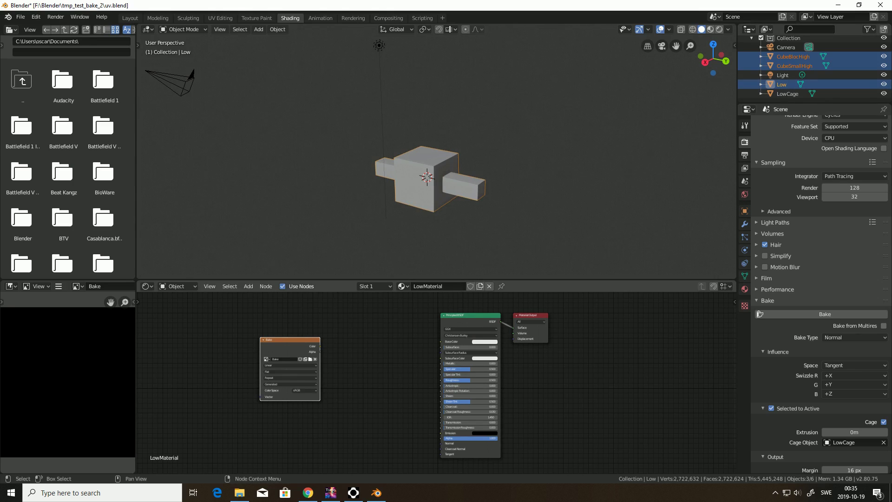
scroll(435, 390, up, 1)
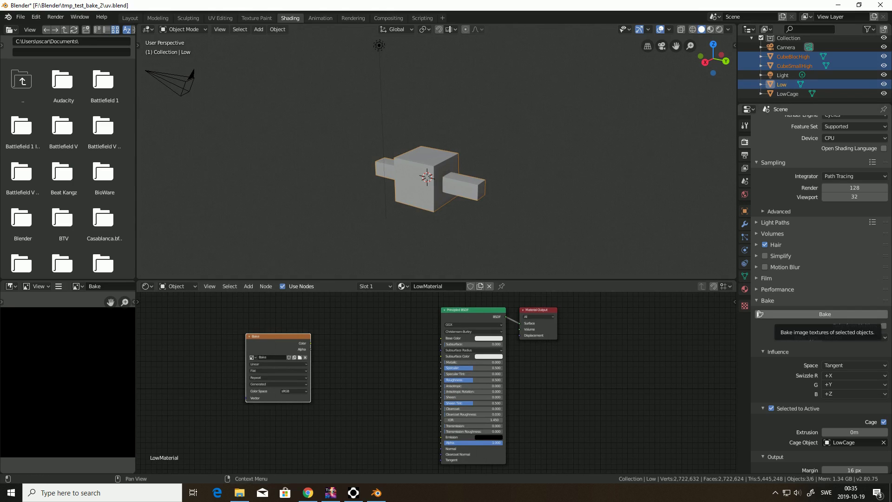
scroll(68, 383, up, 1)
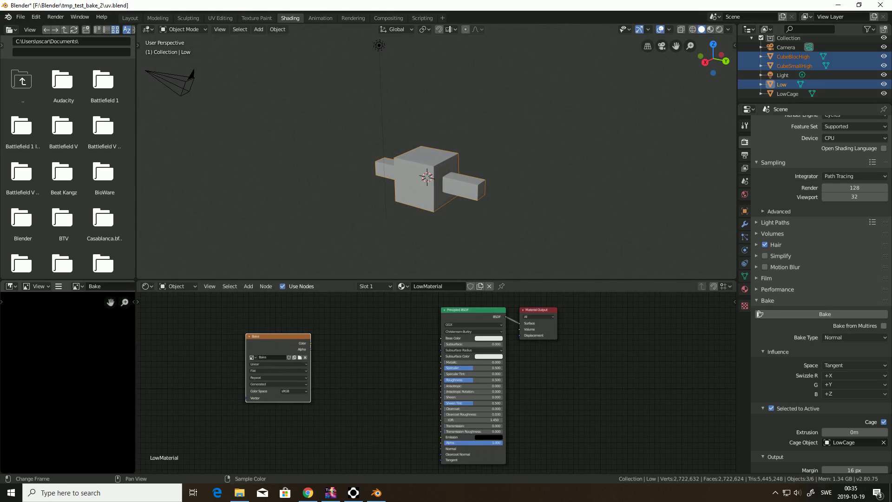
scroll(68, 382, down, 3)
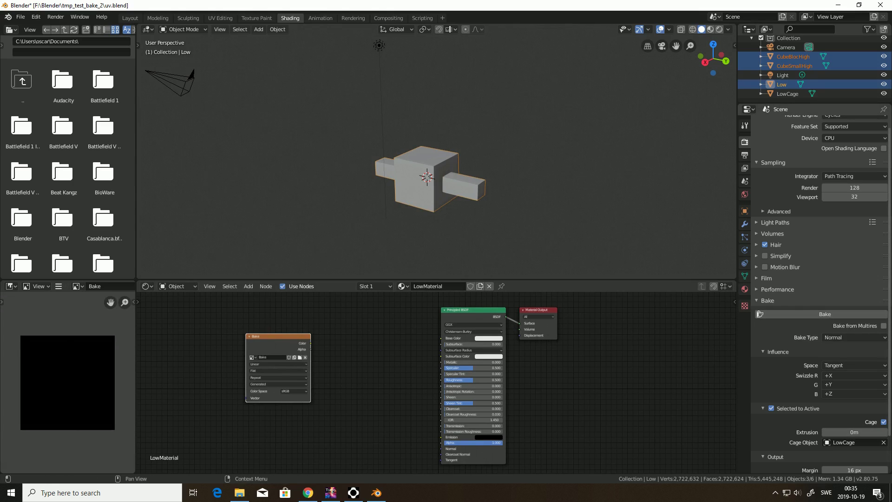
scroll(855, 432, down, 2)
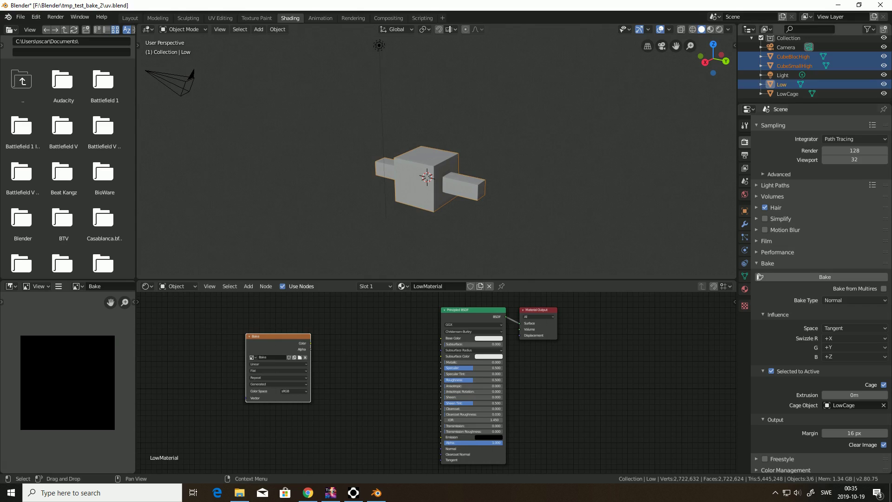
click(826, 277)
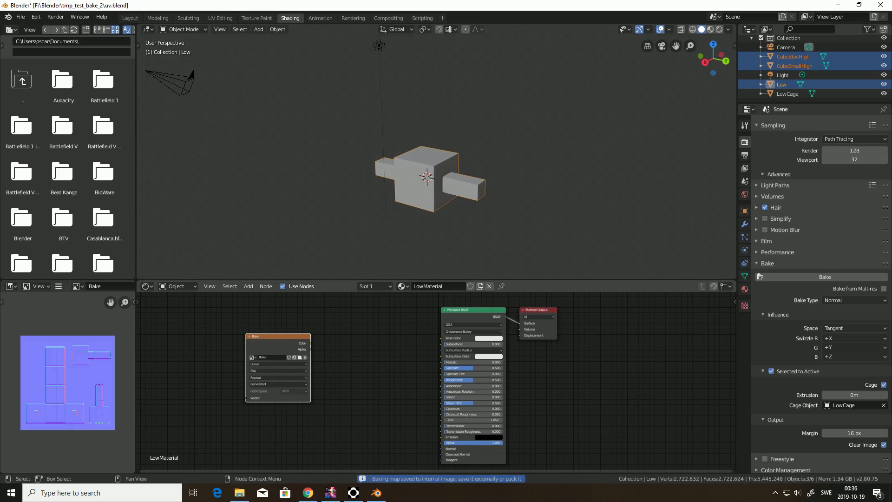
Step: Examine the normal bake against Low's full UV layout in the UV Editing workspace, with only Low selected for editing
scroll(68, 383, up, 1)
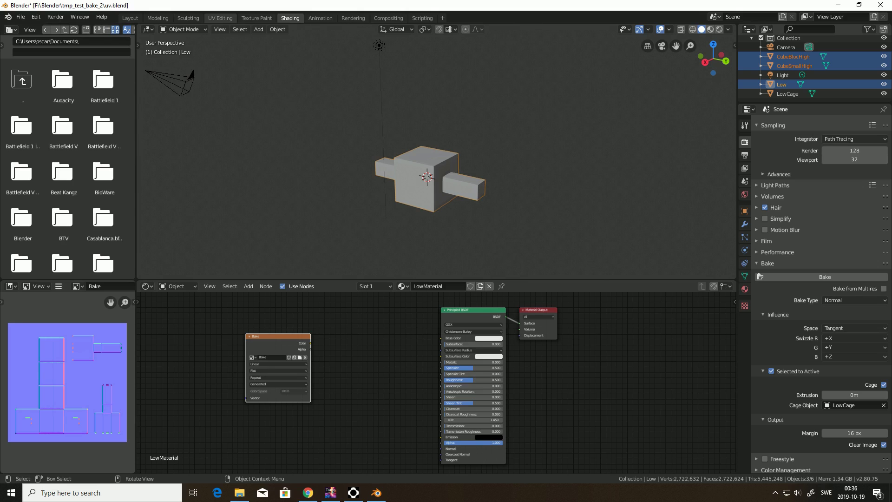
click(220, 18)
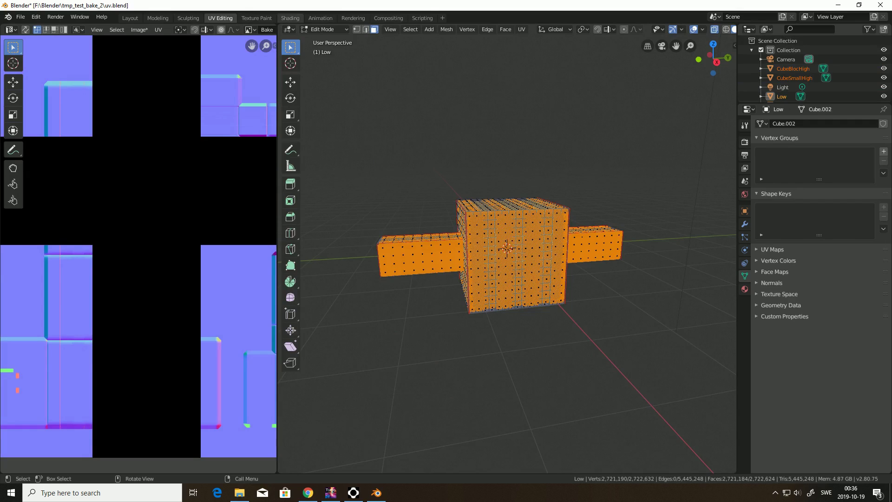
click(290, 18)
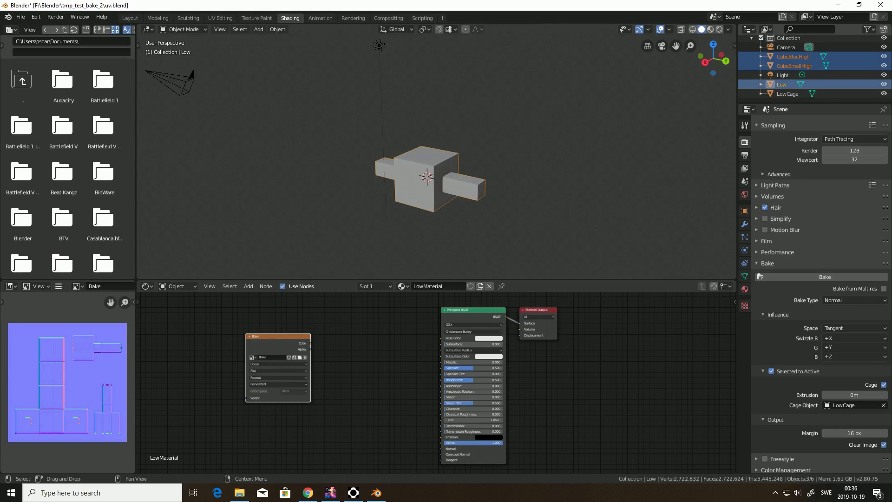
click(781, 84)
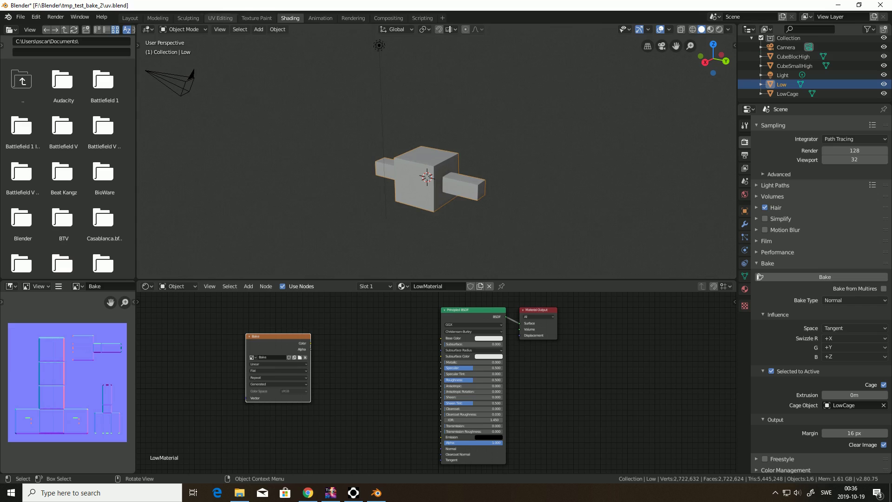
click(220, 18)
scroll(57, 334, down, 3)
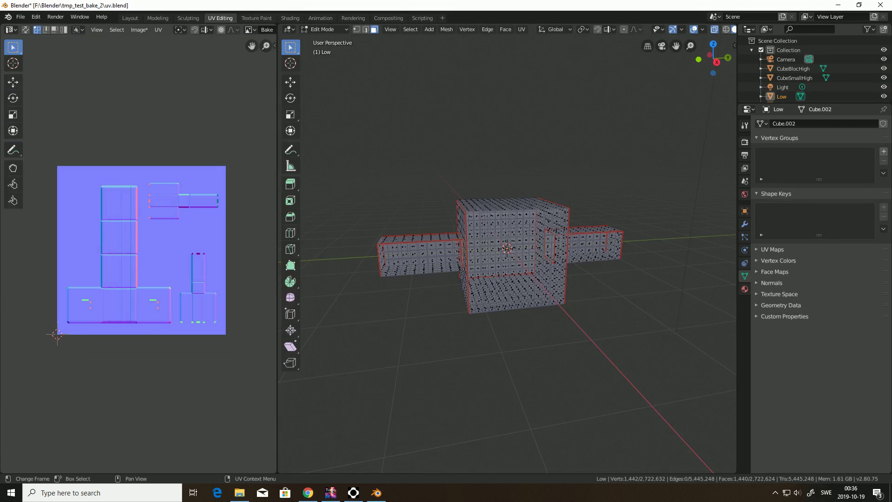
key(a)
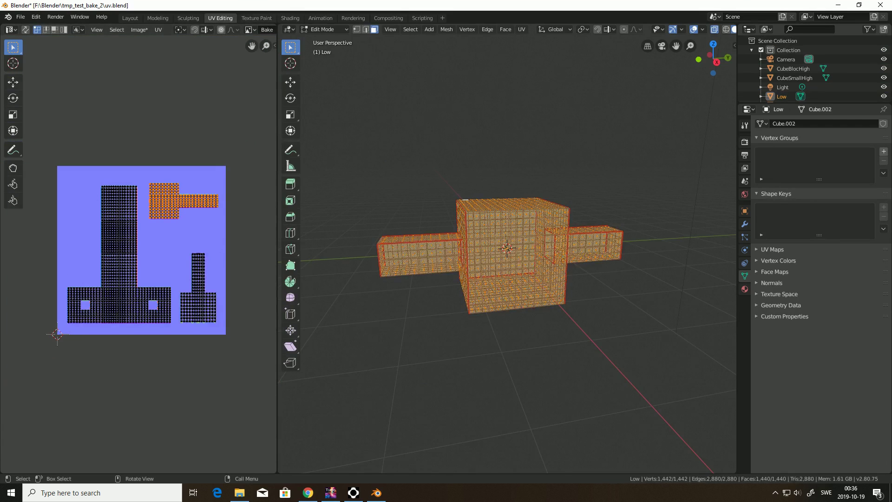
scroll(139, 250, up, 5)
scroll(138, 251, down, 2)
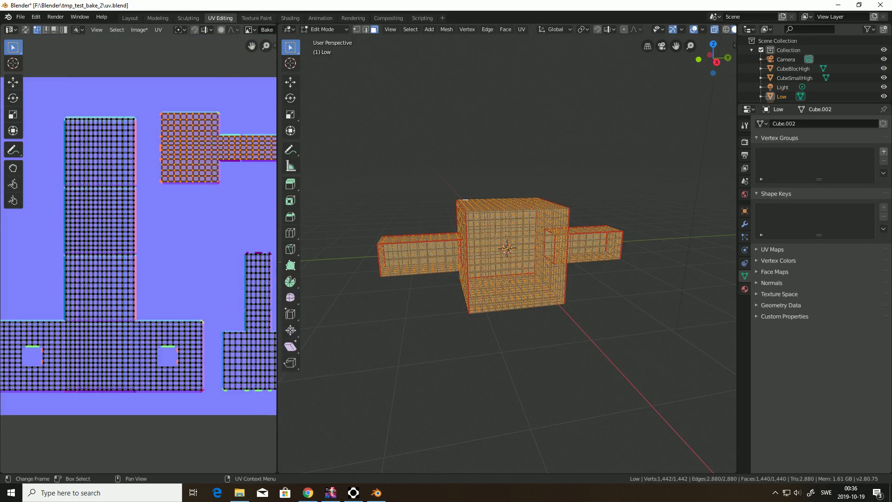
scroll(138, 250, up, 2)
scroll(139, 251, down, 2)
scroll(139, 254, down, 2)
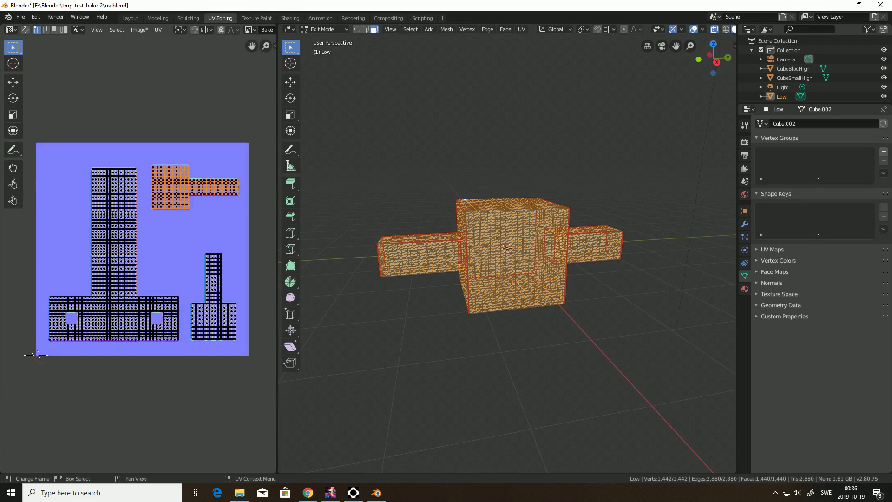
Step: Save the baked normal map over BakeNormal.png in the tmp_test_bake_2 folder
click(139, 29)
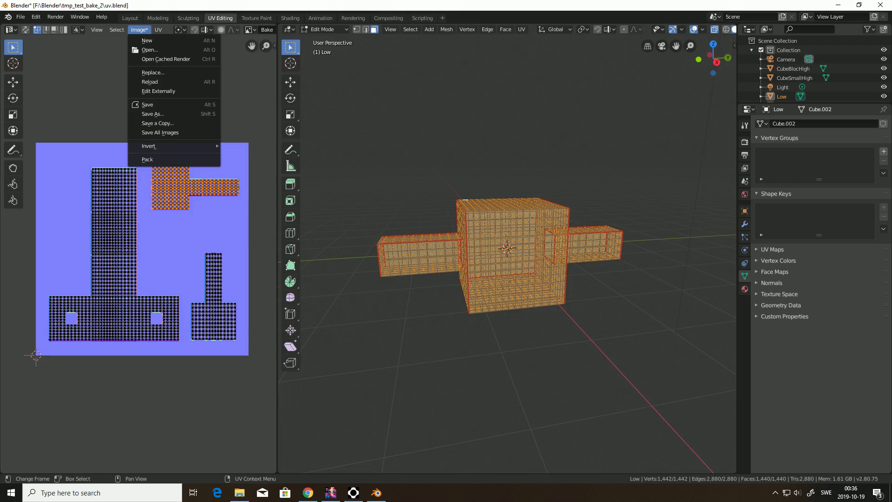
click(154, 114)
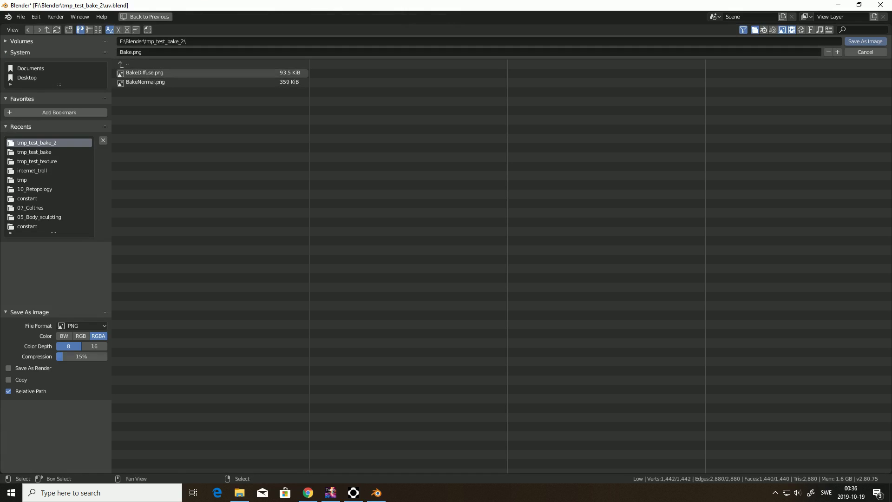
click(161, 82)
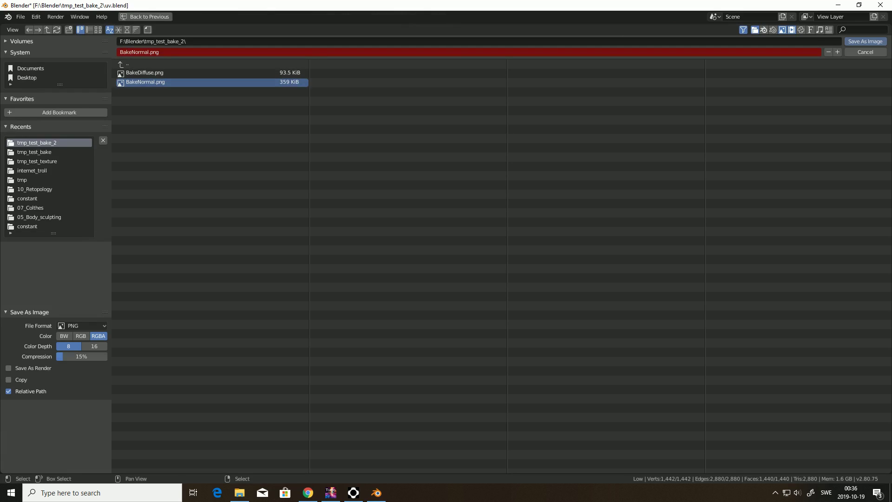
click(865, 41)
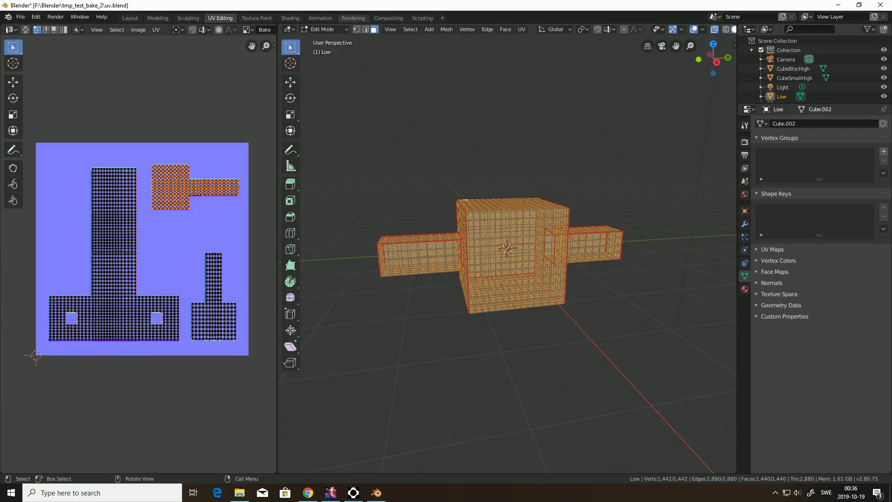
Step: Back in the Shading workspace, bake a Diffuse color map from CubeBlocHigh and CubeSmallHigh onto Low, with Low as the active object
click(290, 18)
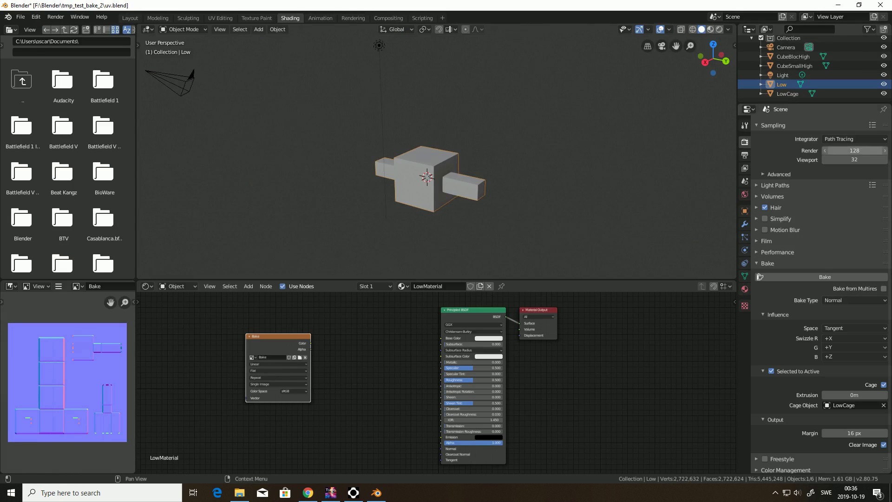
click(793, 56)
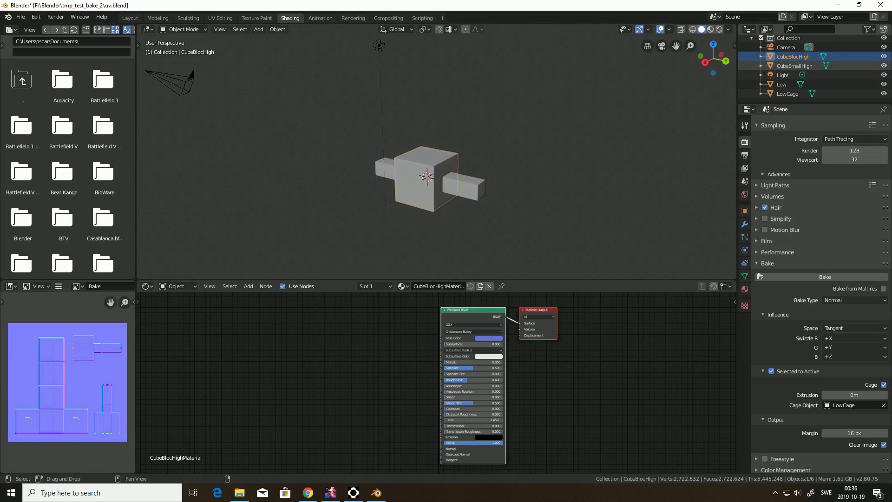
ctrl+click(795, 66)
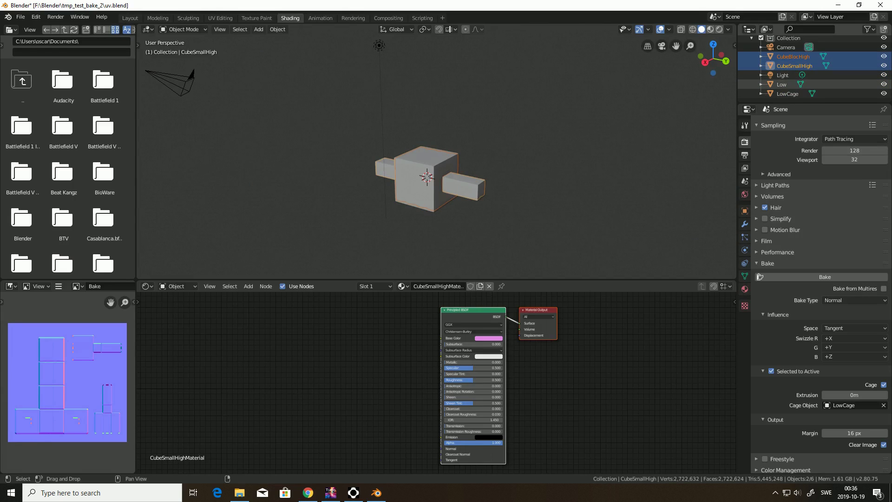
ctrl+click(782, 84)
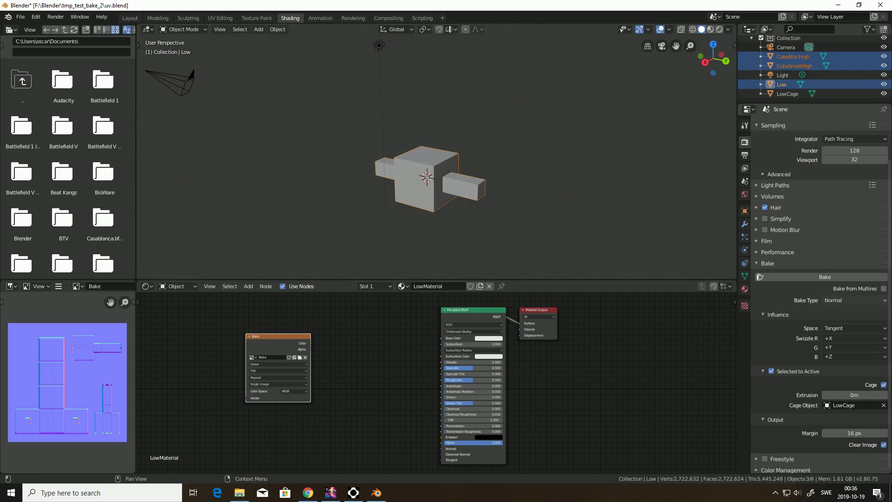
click(855, 300)
click(827, 393)
scroll(827, 393, up, 1)
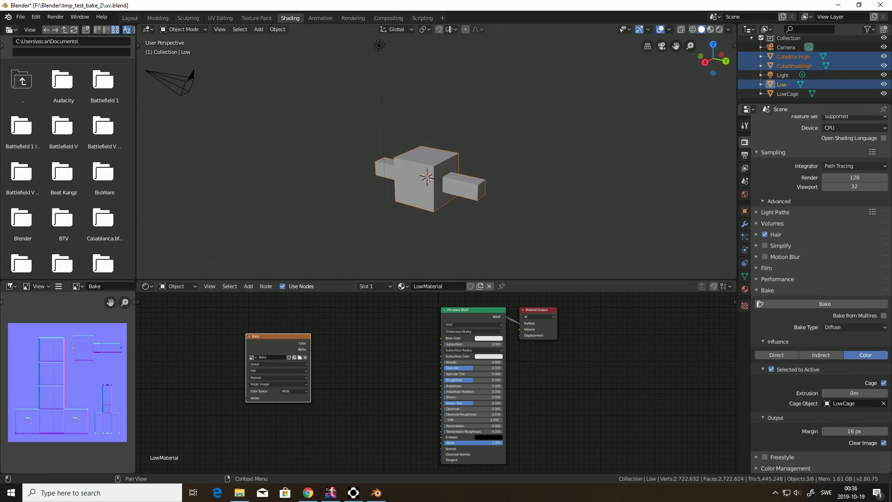
click(826, 304)
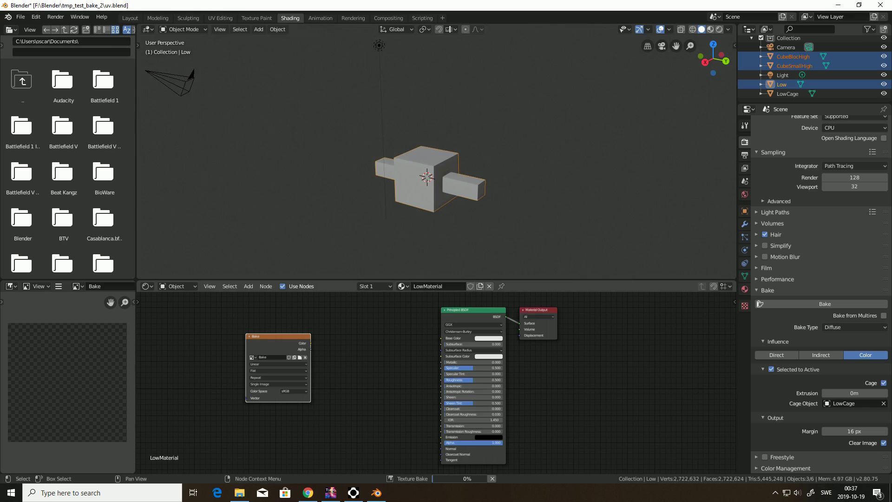
mouse_move(452, 479)
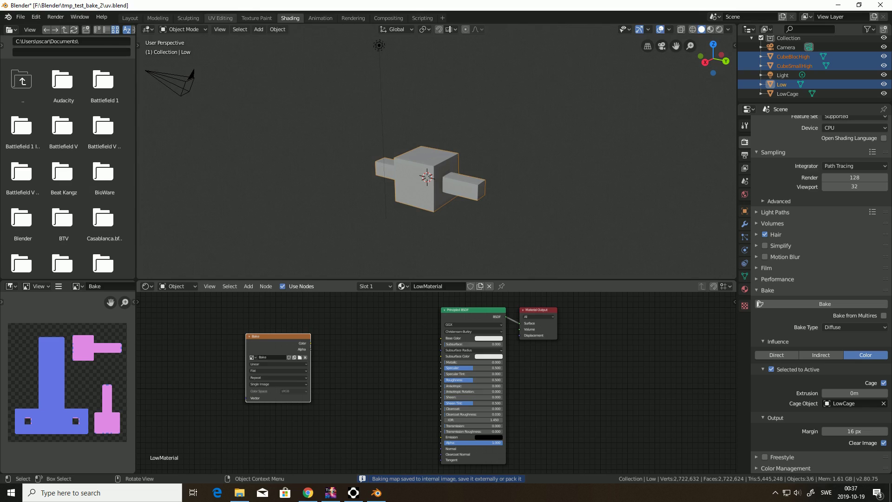
Step: Show the diffuse bake in the UV Editing workspace with only Low in edit mode and all its geometry deselected
click(220, 18)
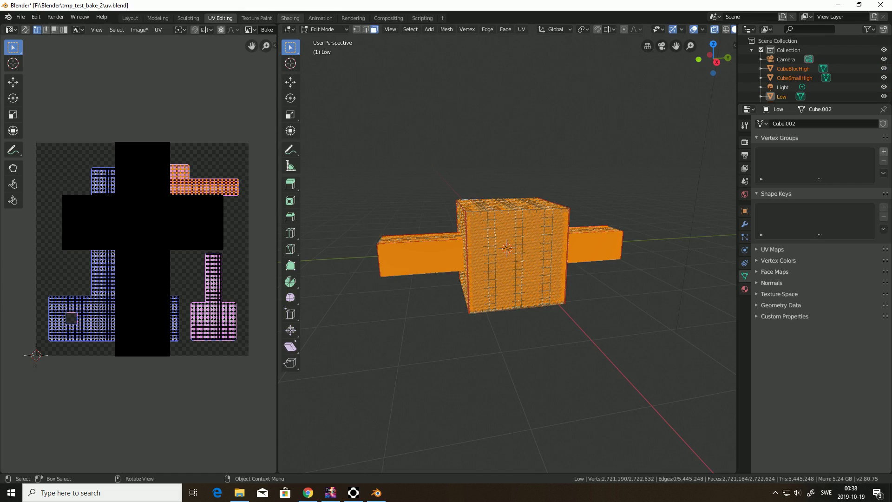
click(290, 18)
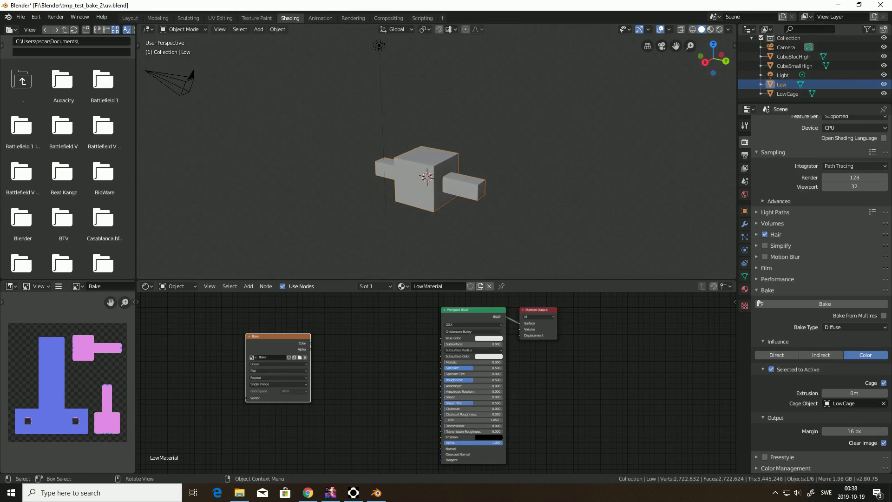
click(220, 17)
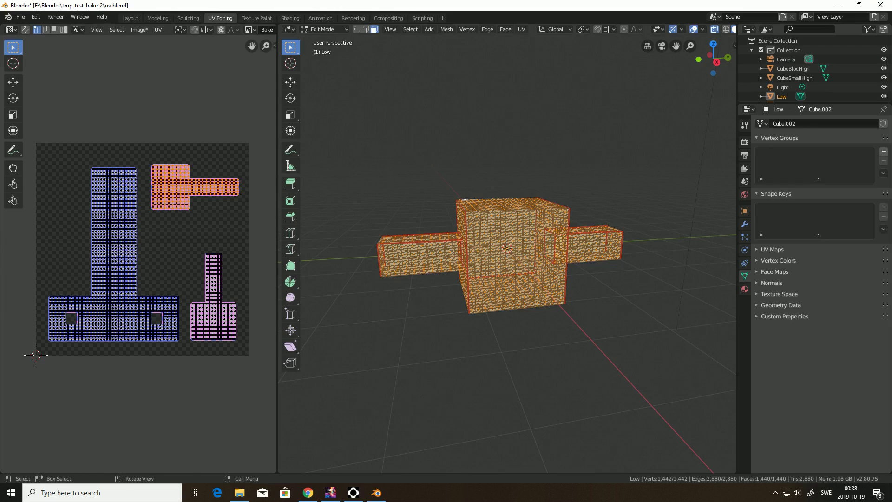
key(alt+a)
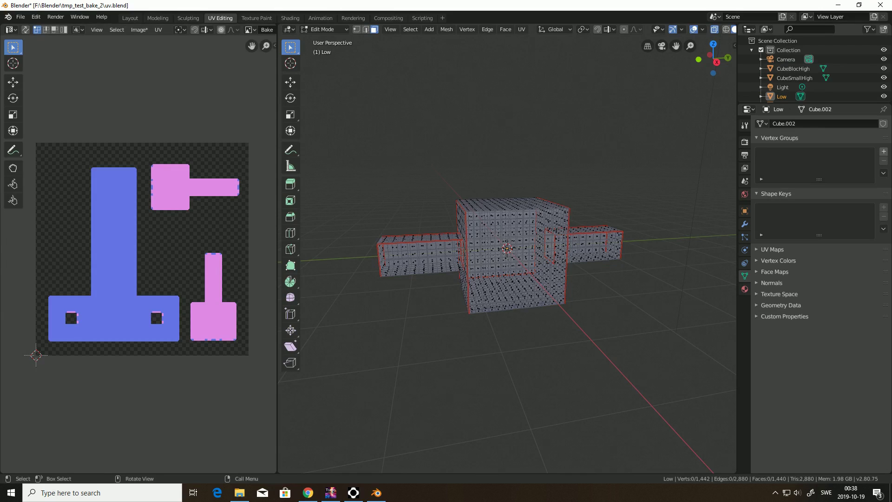
Step: Save the diffuse bake over BakeDiffuse.png in the tmp_test_bake_2 folder
click(139, 29)
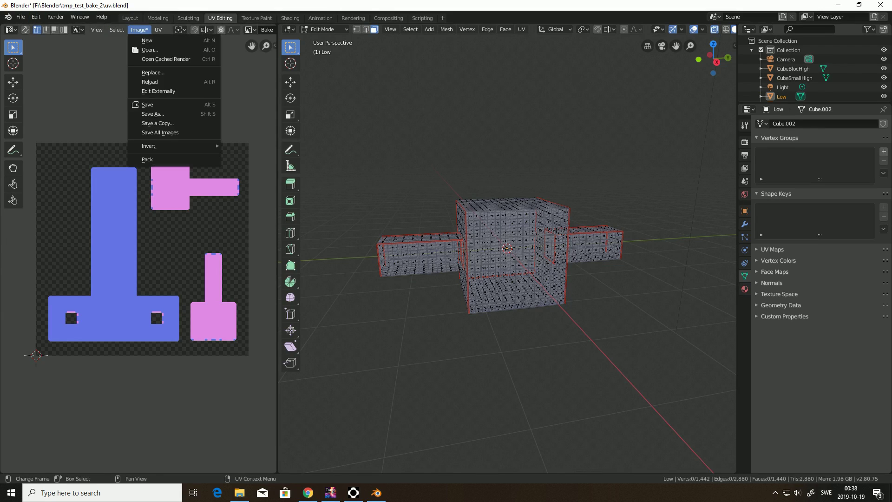
click(153, 114)
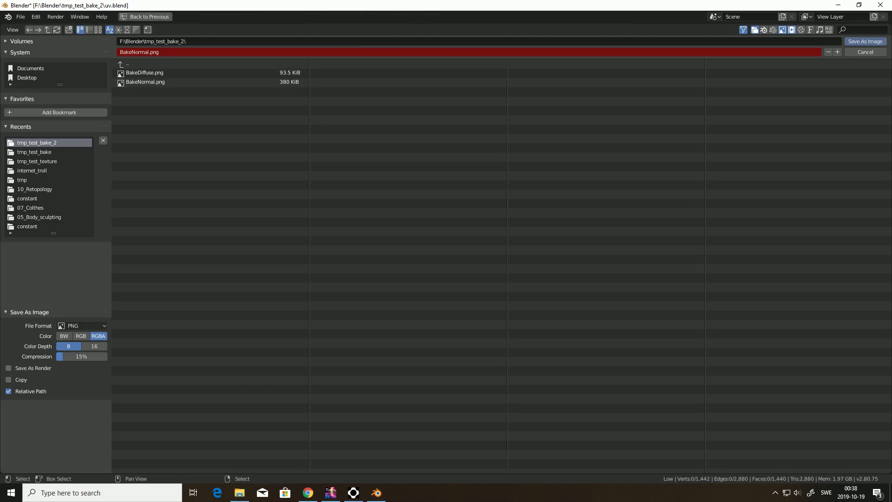
click(144, 72)
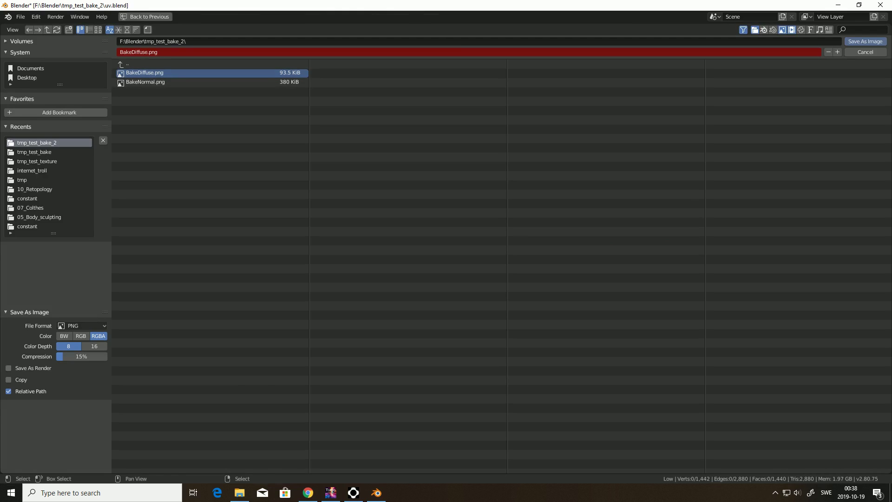
click(865, 42)
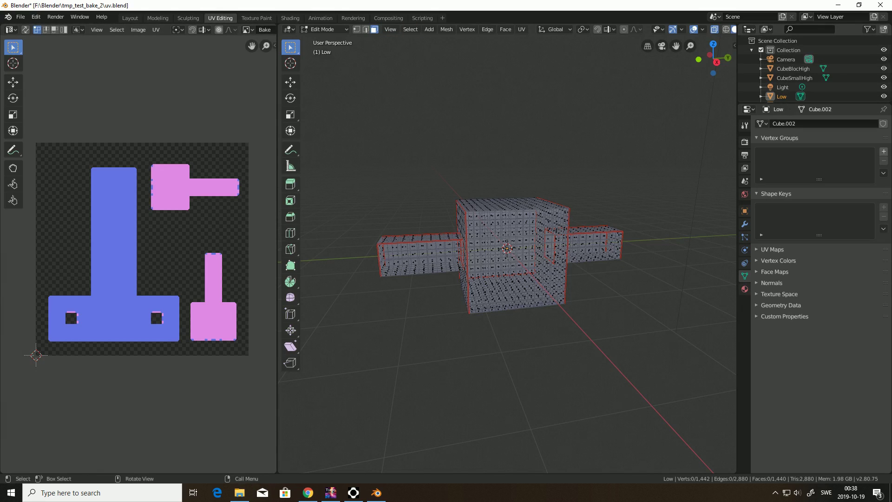
Step: Back in the Shading workspace, hide Low and LowCage and display the two high-poly objects in Rendered viewport shading
click(290, 17)
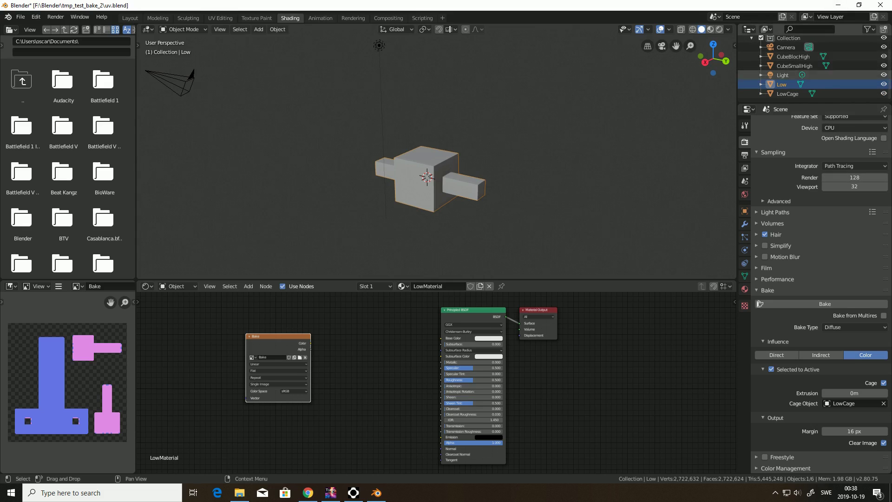
click(884, 84)
click(884, 93)
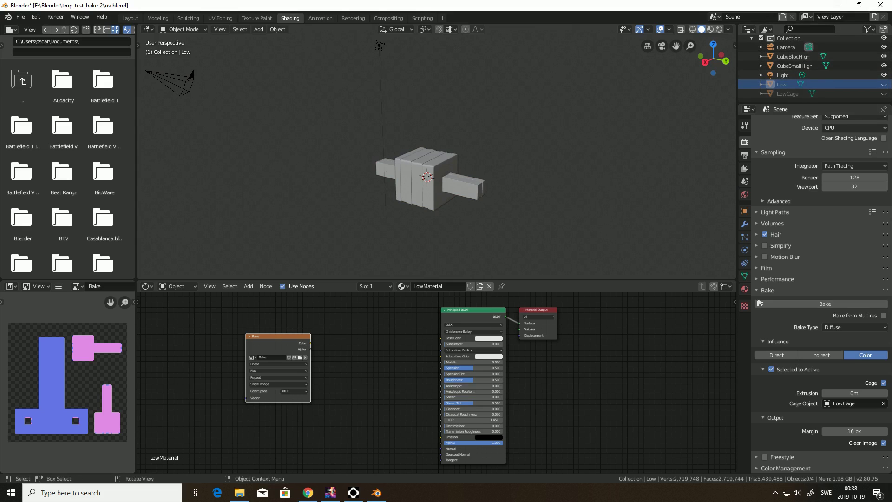
scroll(427, 190, up, 3)
click(719, 29)
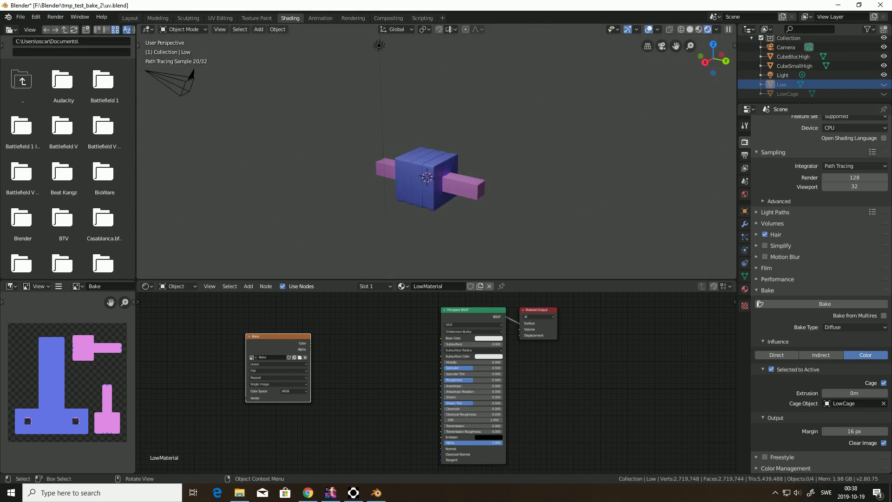
scroll(437, 186, up, 2)
mouse_move(436, 195)
shift+middle_down()
mouse_move(442, 140)
mouse_move(442, 148)
shift+middle_up()
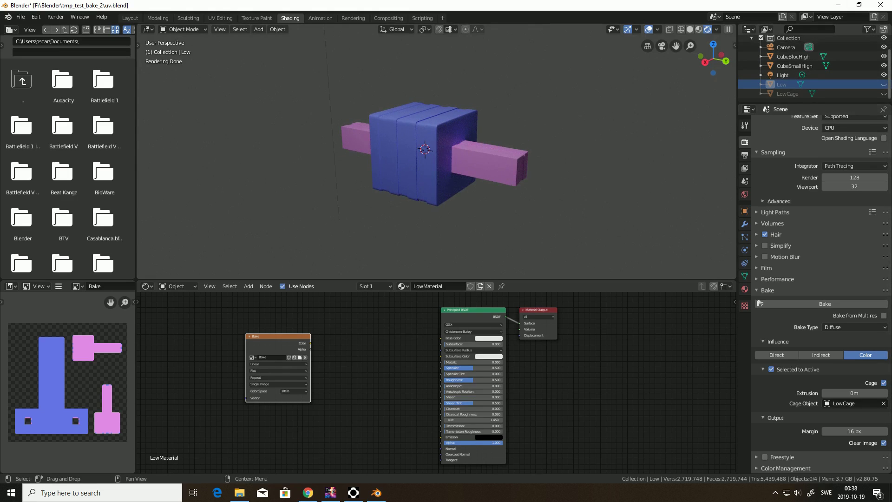
Step: Hide CubeBlocHigh and CubeSmallHigh in the viewport and make Low visible again
click(884, 56)
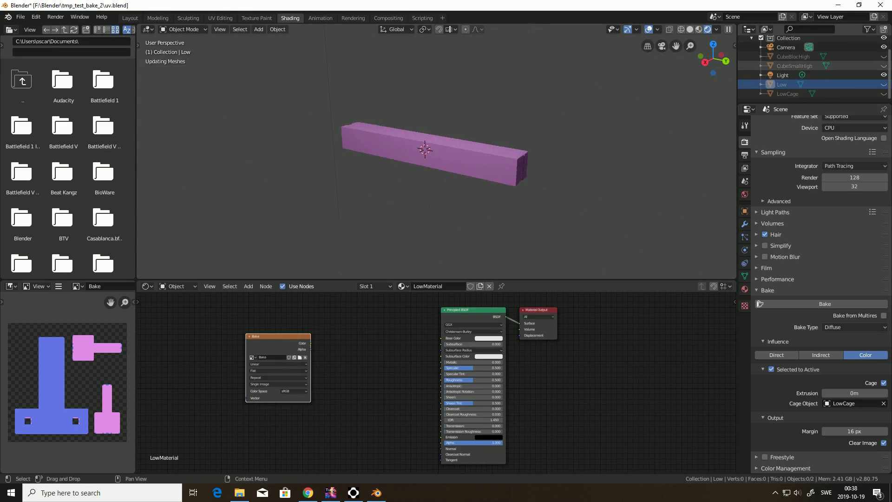
click(884, 66)
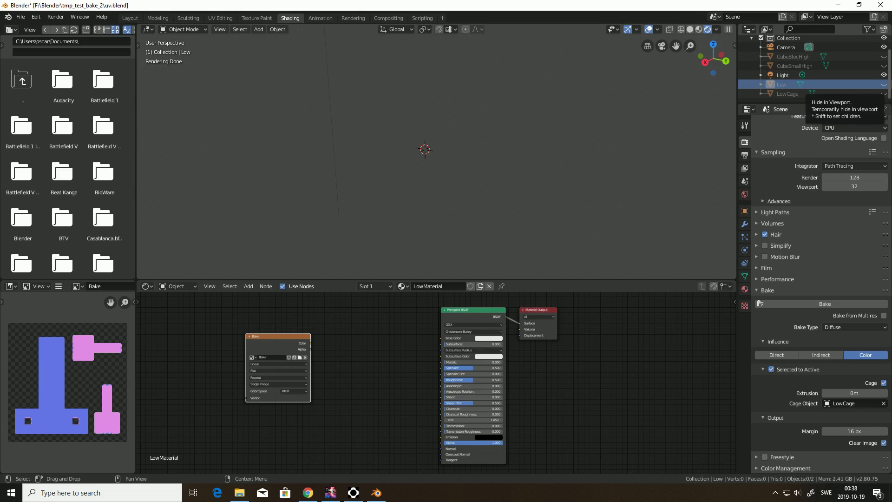
click(883, 84)
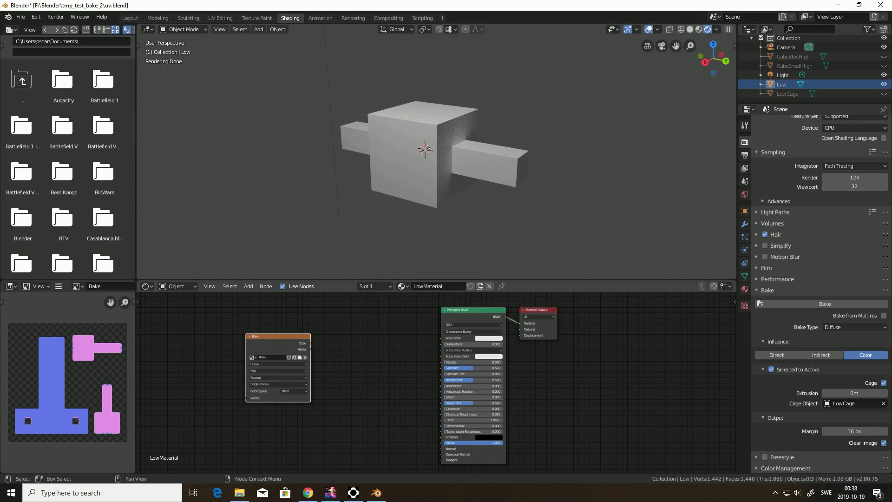
Step: In LowMaterial, replace the Bake image node with a Normal Map node linked to the Principled BSDF's Normal input
right_click(241, 341)
click(242, 349)
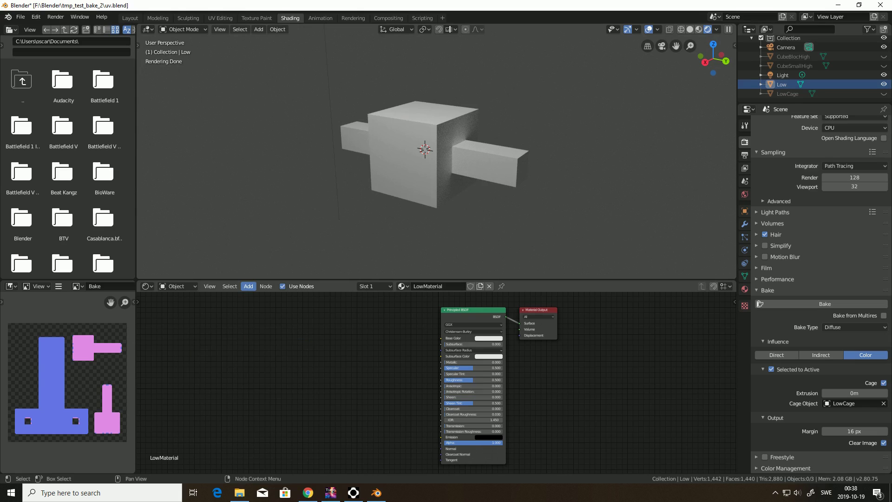
click(248, 286)
mouse_move(267, 311)
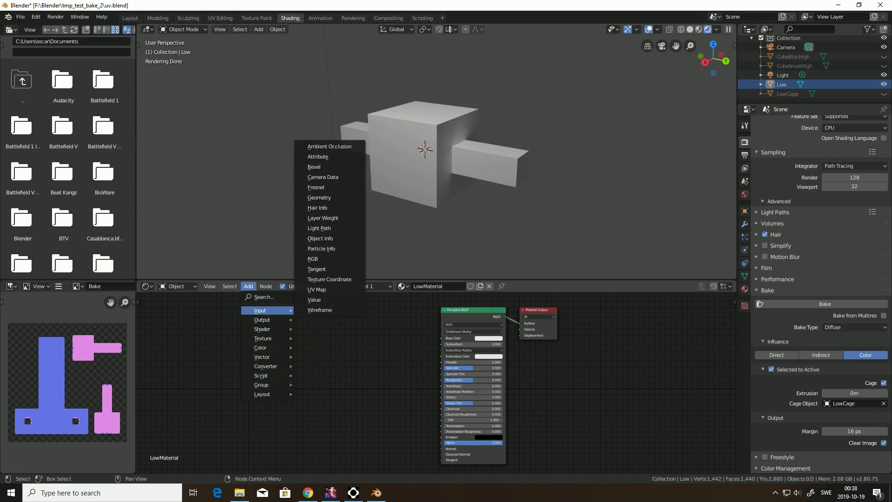
key(shift+a)
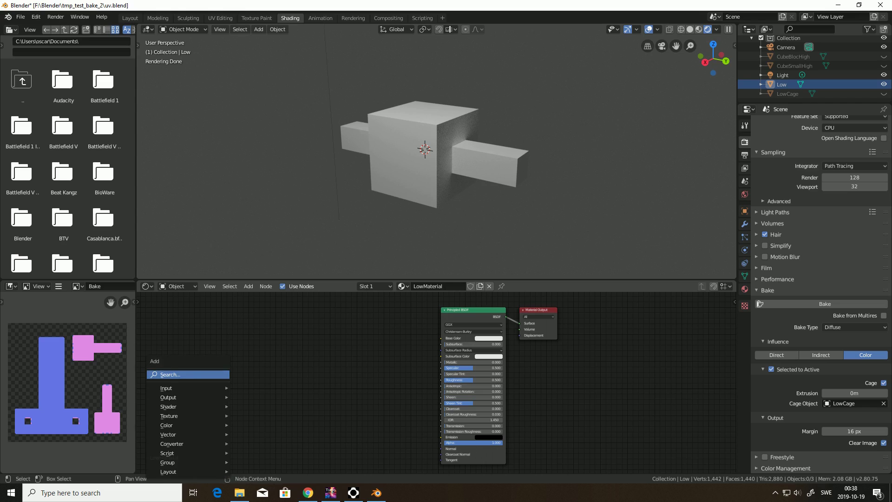
click(195, 374)
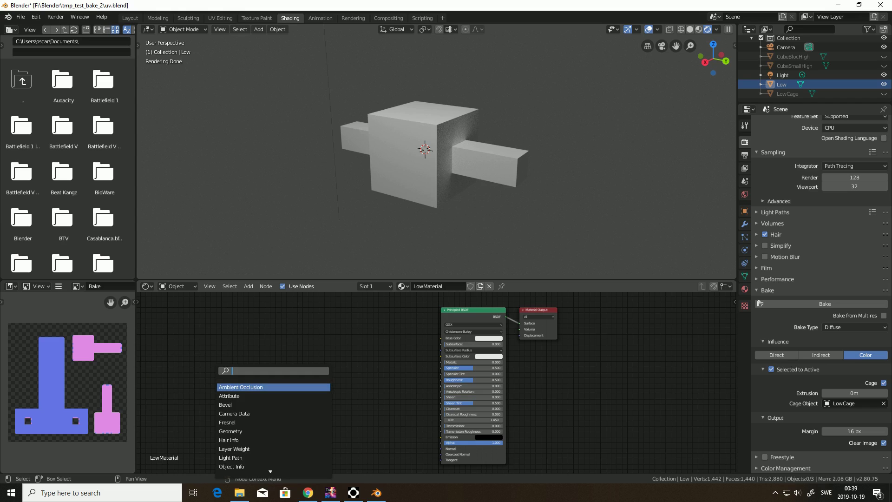
text(no)
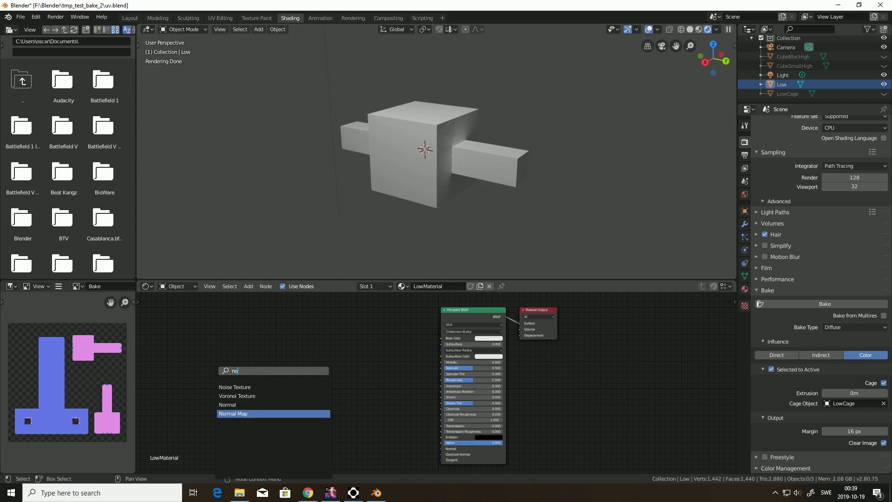
click(234, 414)
click(378, 453)
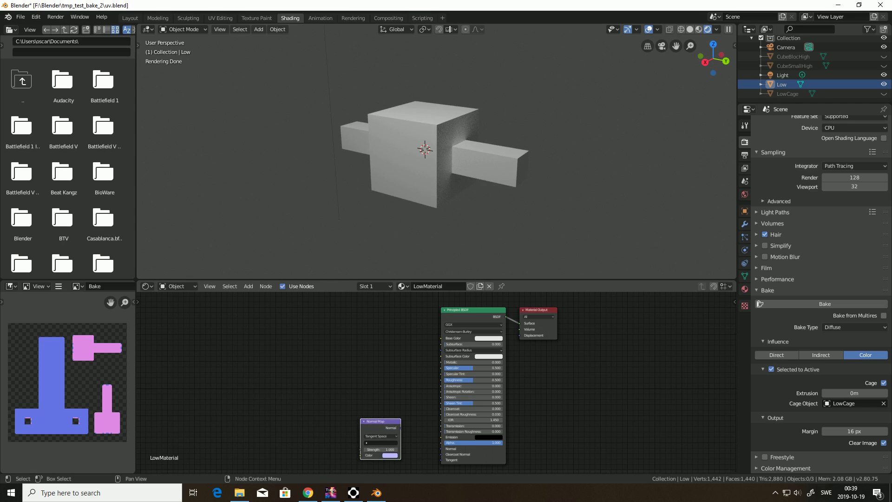
drag(400, 427, 441, 449)
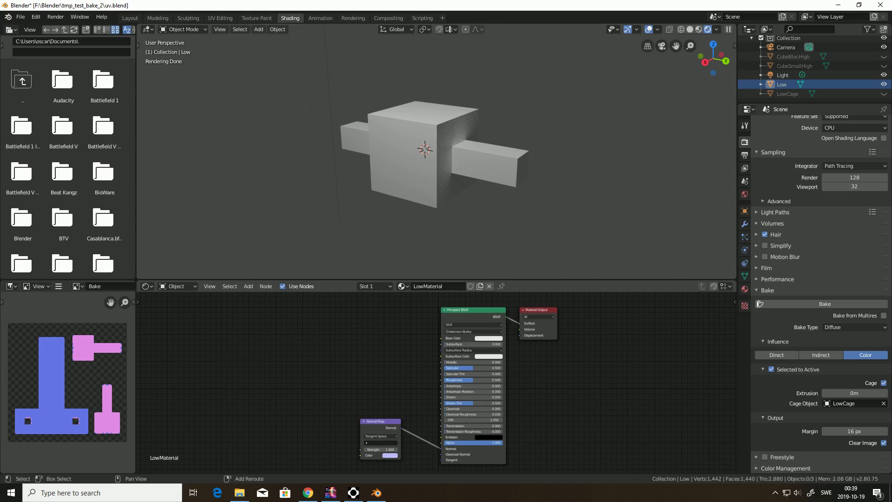
Step: Add an Image Texture node to LowMaterial and load BakeNormal.png from the tmp_test_bake_2 folder into it
key(shift+a)
click(269, 375)
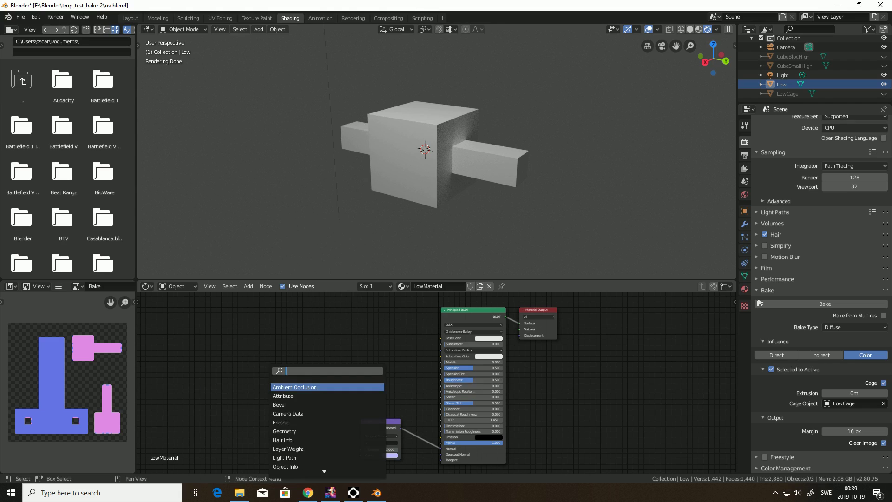
text(te)
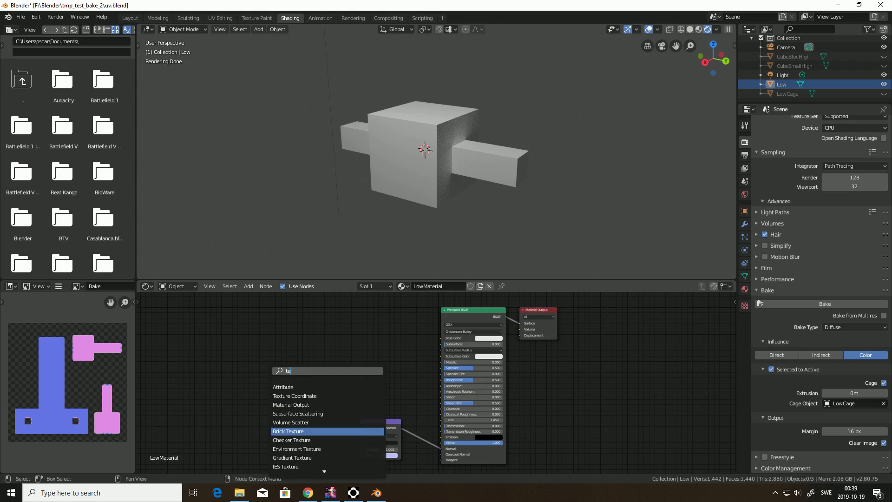
text(x)
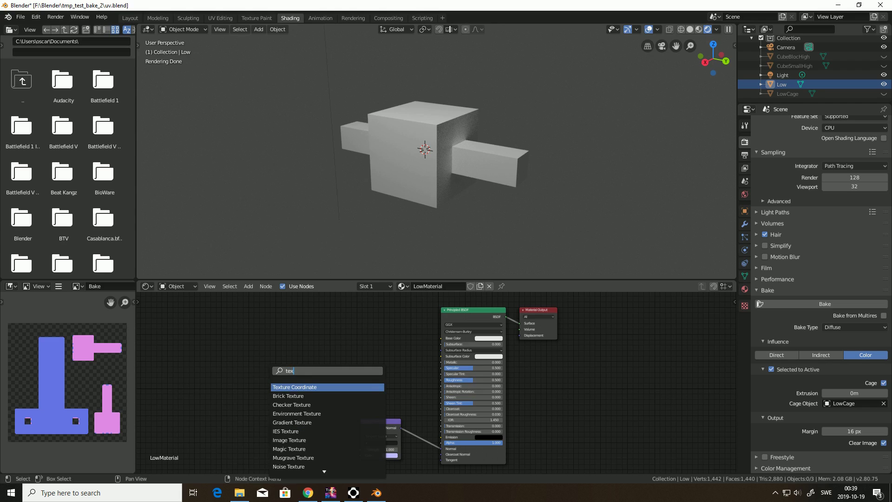
key(BackSpace)
key(BackSpace)
key(BackSpace)
text(ima)
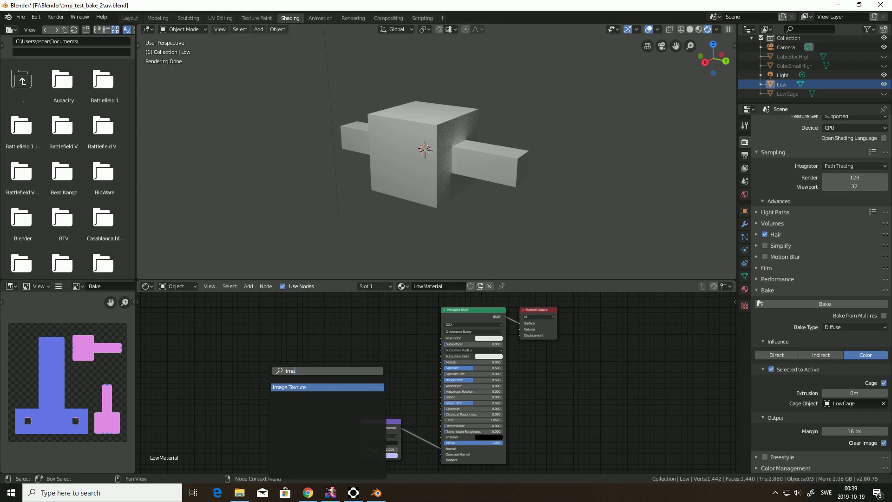
key(Return)
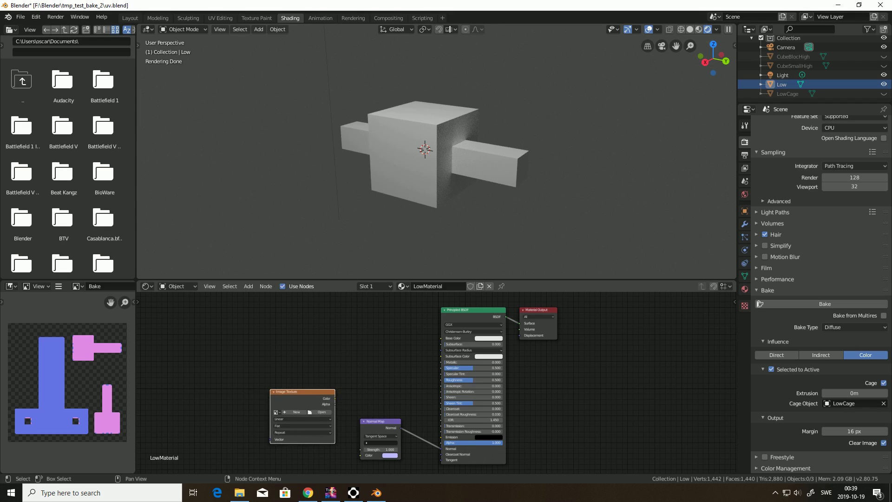
click(320, 412)
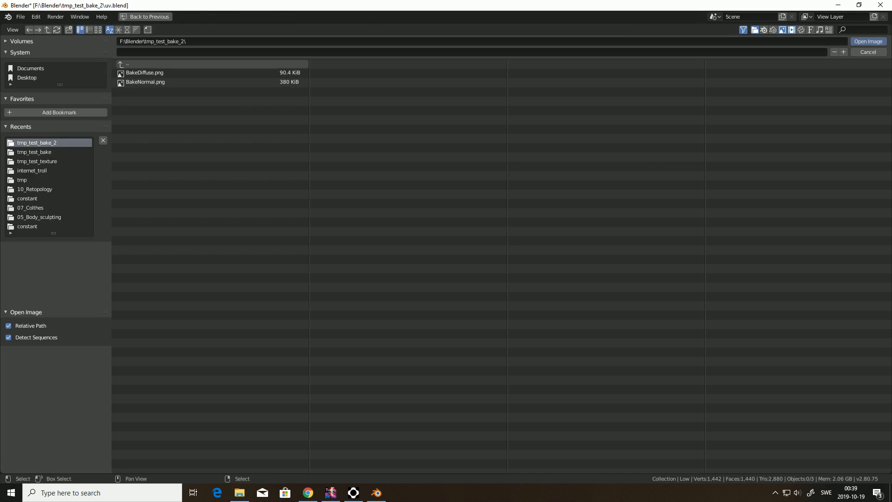
click(145, 81)
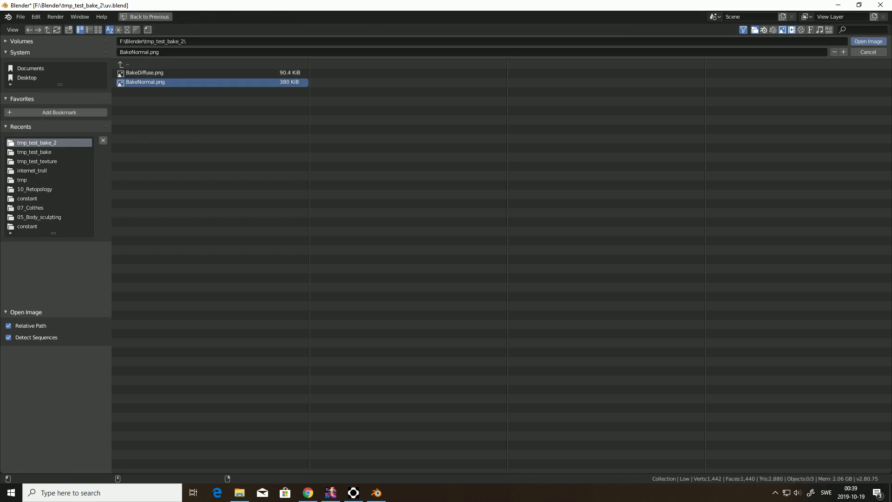
click(868, 41)
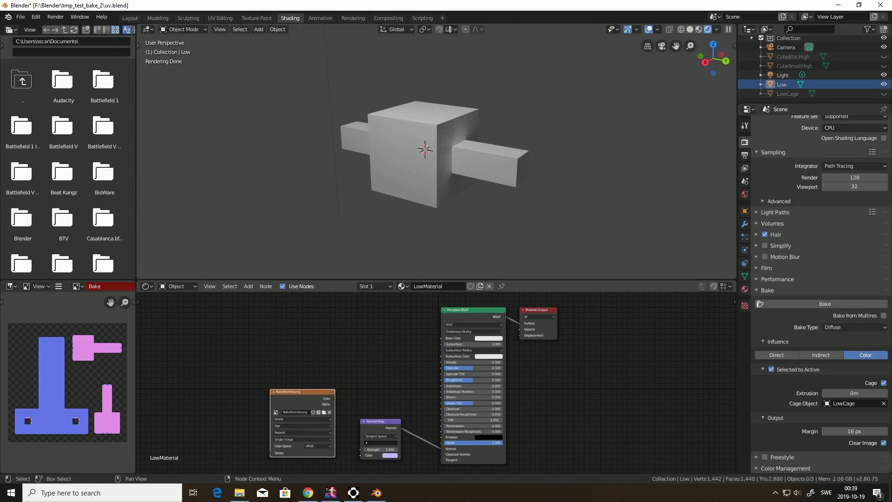
Step: Set the BakeNormal.png node's color space to Non-Color and link its Color output to the Normal Map node's Color input
drag(335, 398, 339, 409)
click(318, 446)
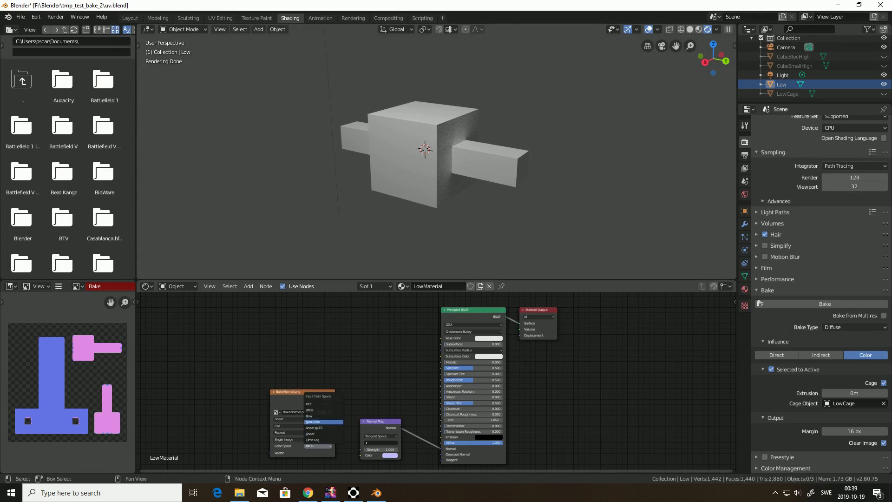
click(323, 422)
drag(335, 398, 361, 456)
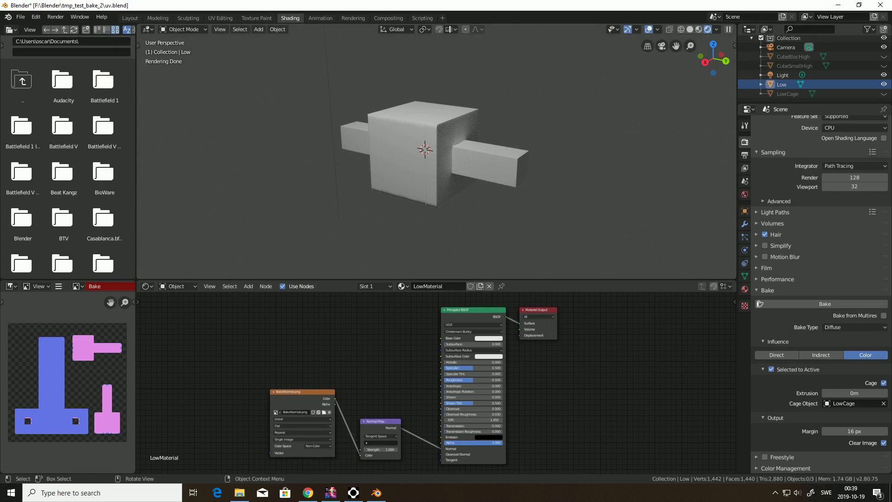
middle_drag(414, 177, 460, 180)
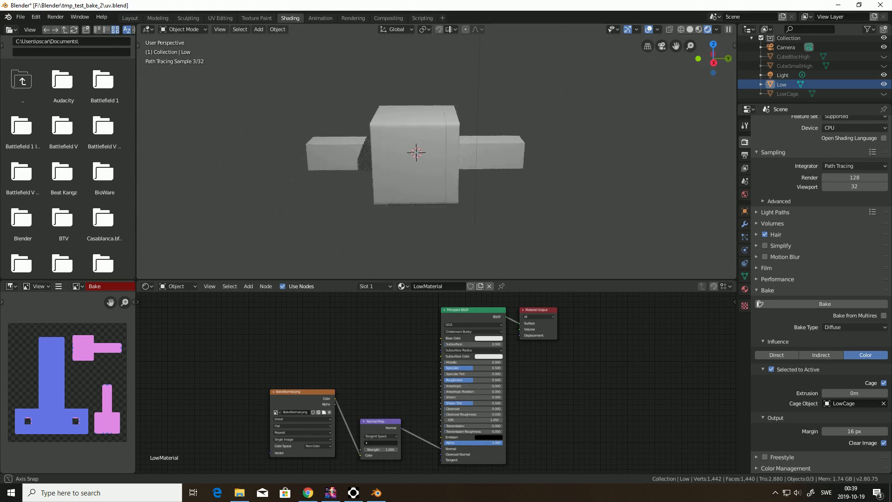
scroll(461, 180, up, 3)
scroll(437, 158, up, 2)
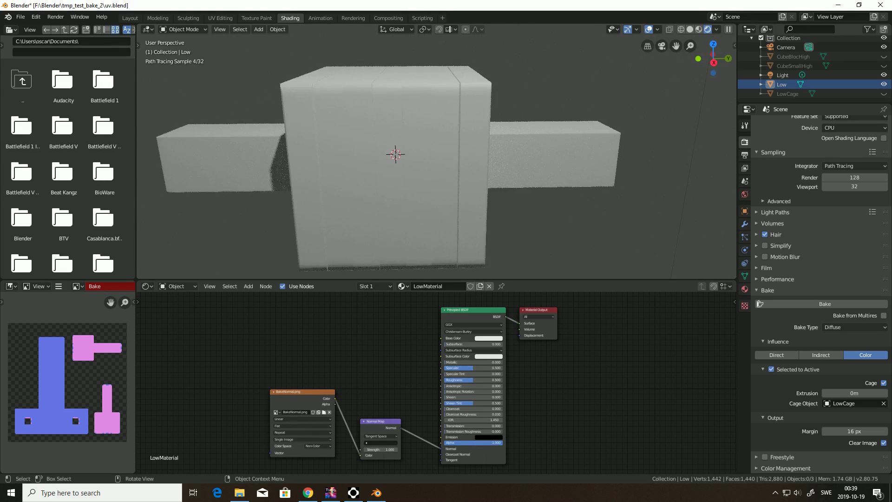
mouse_move(437, 158)
middle_down()
mouse_move(517, 160)
mouse_move(395, 183)
mouse_move(441, 171)
middle_up()
scroll(441, 171, up, 1)
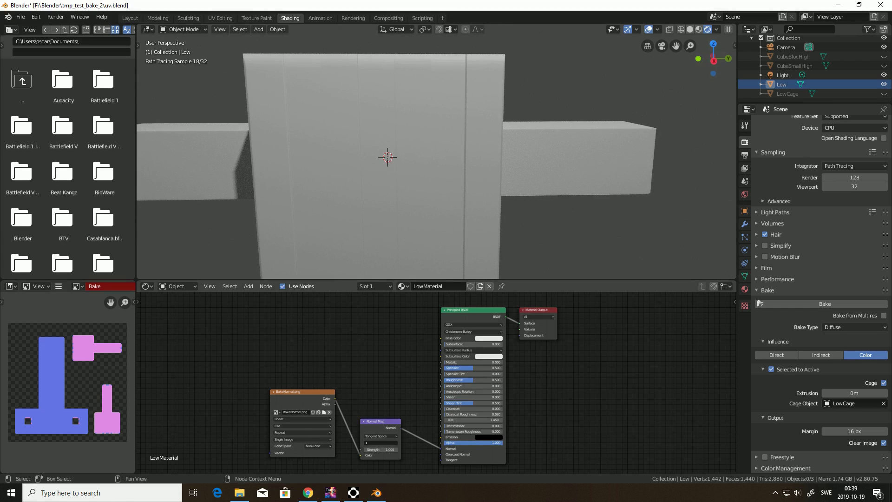
Step: Add an Image Texture node to LowMaterial and load BakeDiffuse.png from the tmp_test_bake_2 folder into it
click(249, 287)
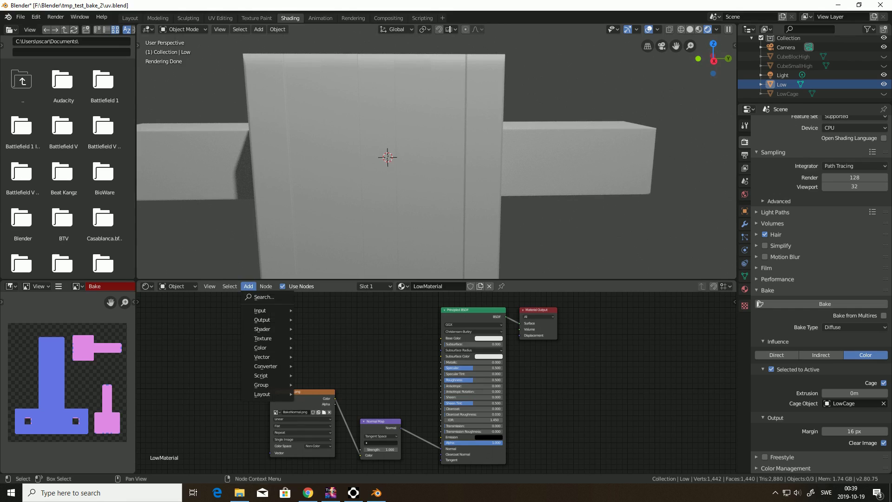
mouse_move(264, 310)
click(264, 296)
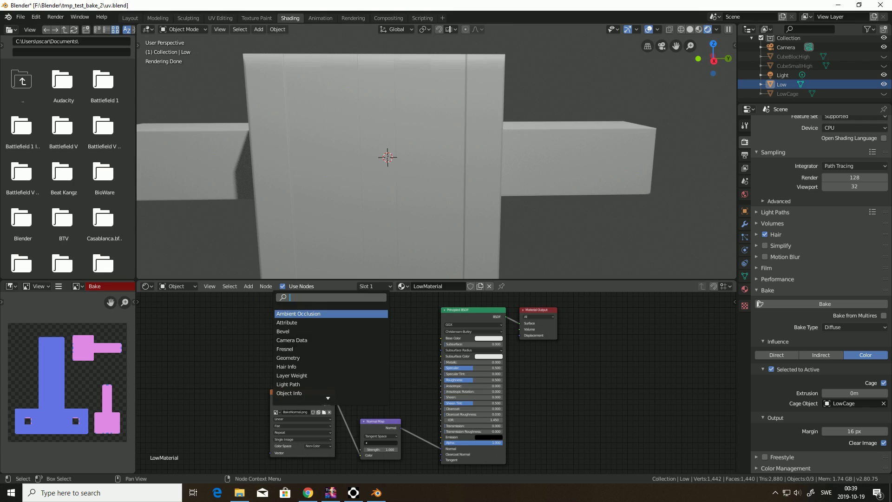
text(im)
key(Return)
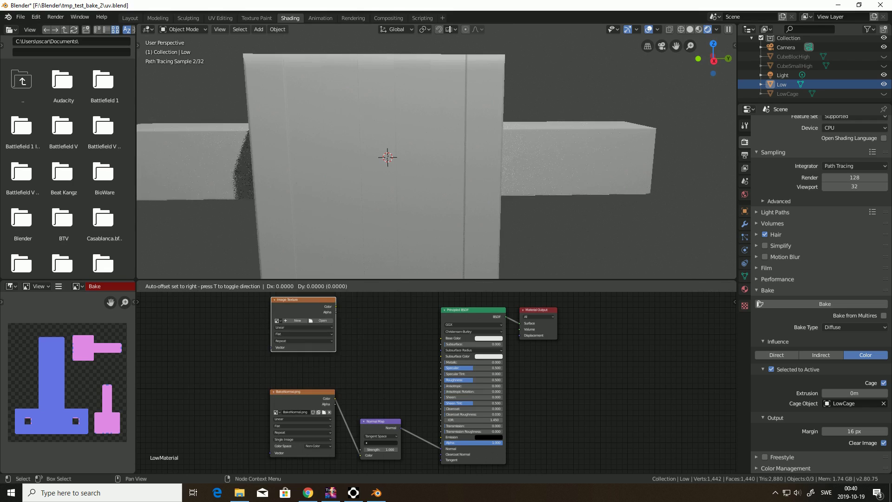
click(274, 308)
click(321, 328)
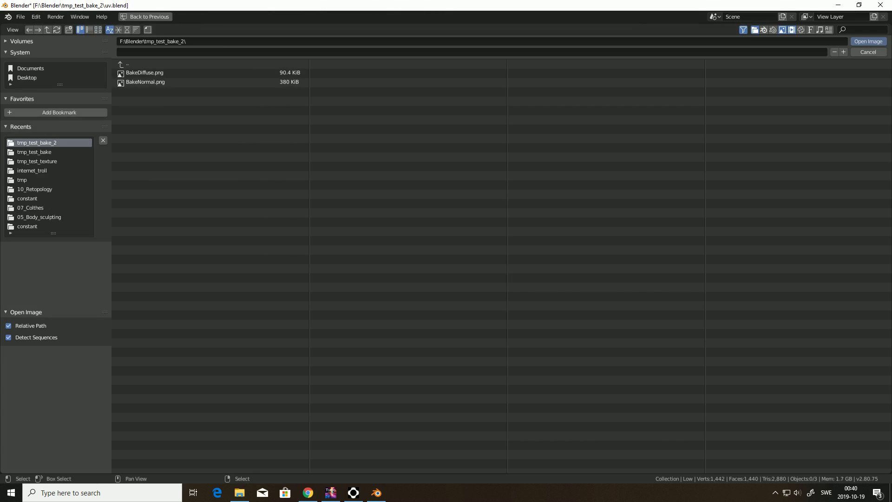
double_click(154, 73)
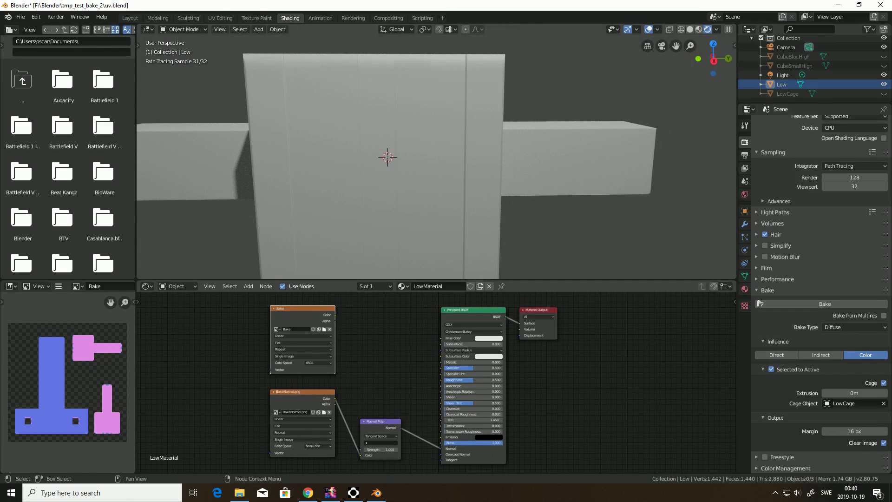
Step: Link the diffuse image node's Color output to the Principled BSDF's Base Color input and inspect Low from several sides
drag(334, 314, 441, 339)
middle_drag(414, 351, 442, 362)
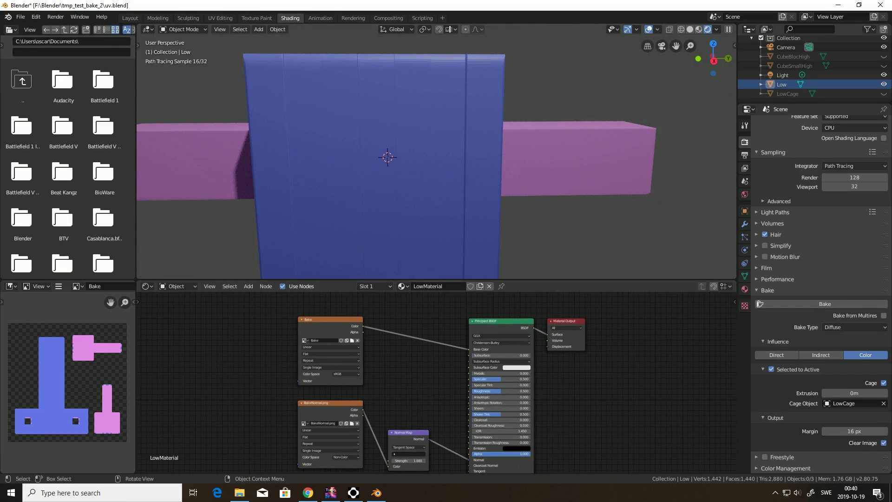
middle_drag(372, 158, 476, 154)
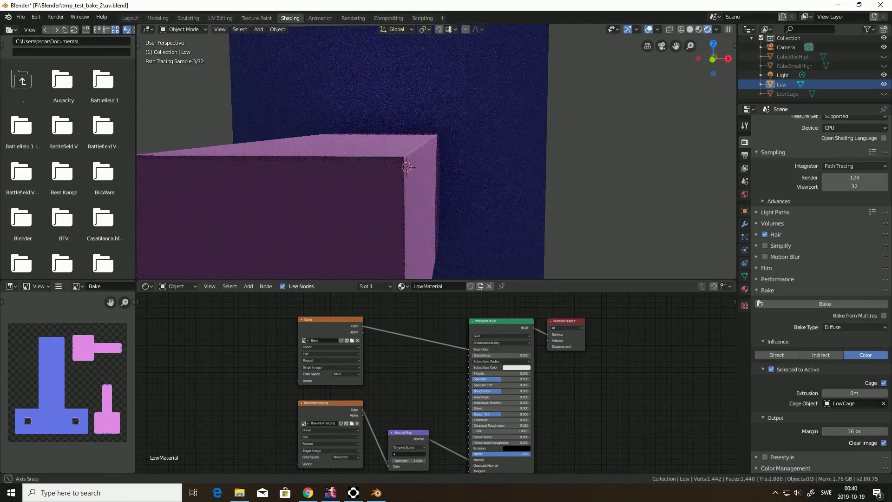
middle_drag(407, 167, 380, 163)
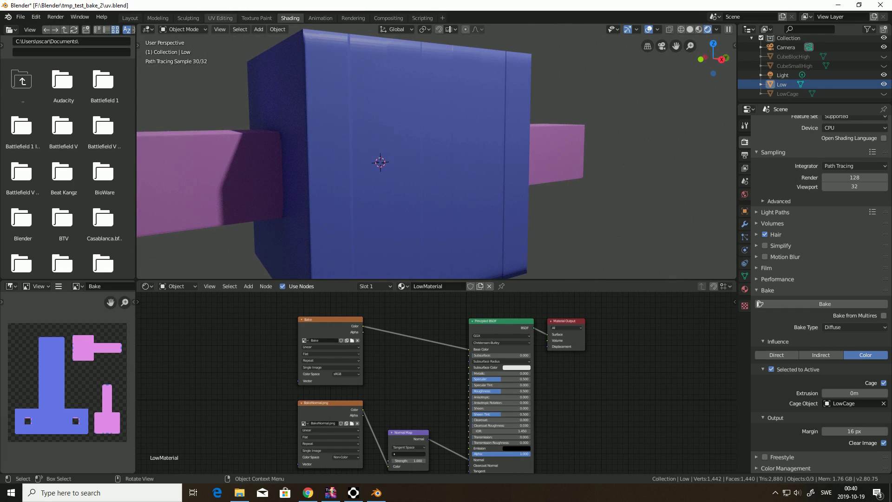
click(220, 18)
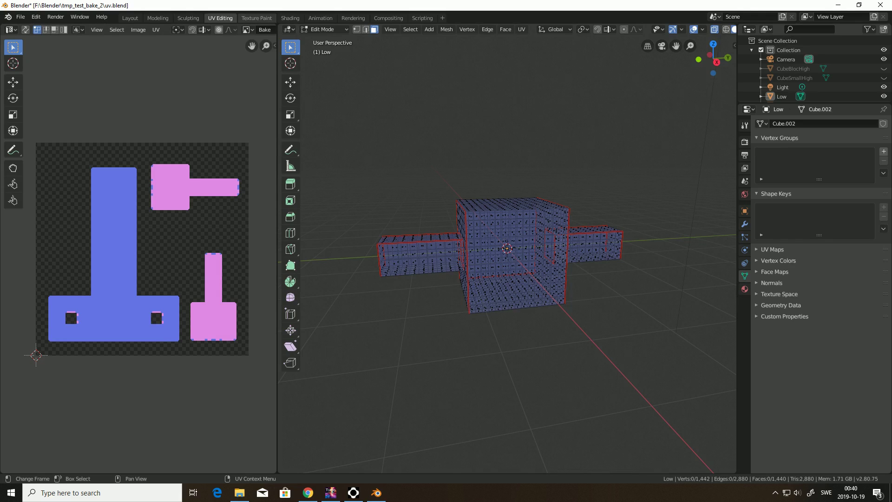
click(257, 18)
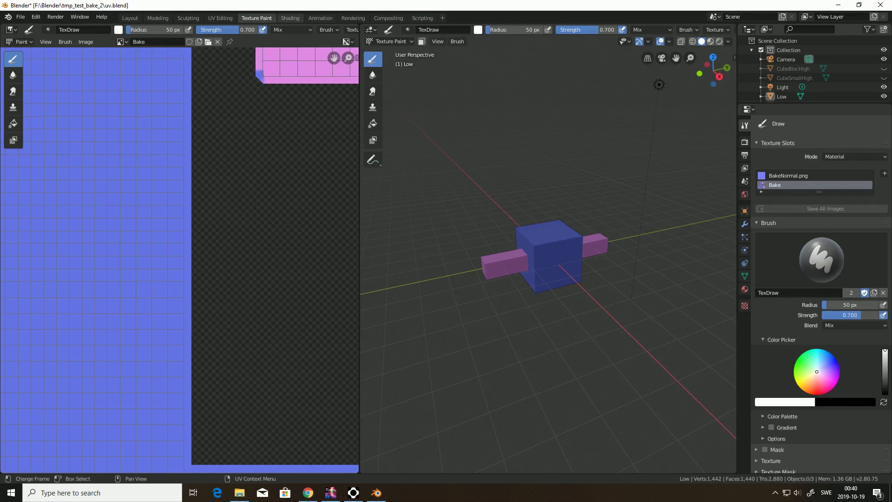
click(290, 18)
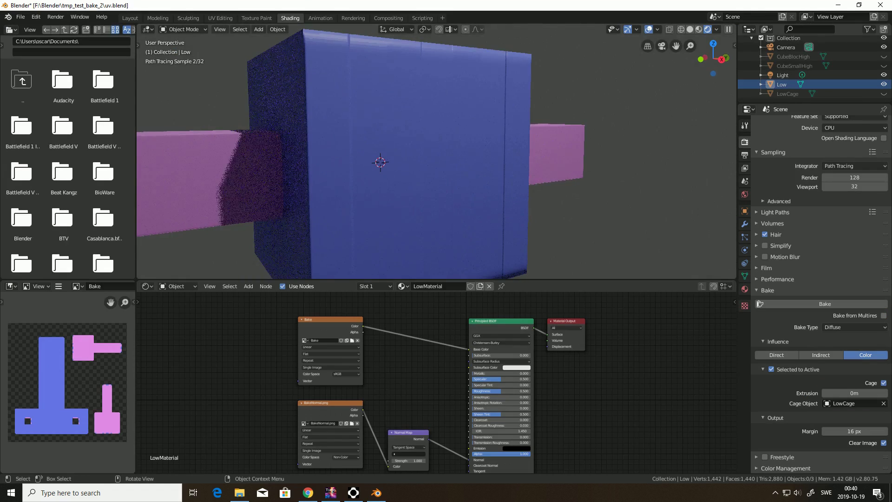
Step: Add another Image Texture node to LowMaterial, place it unconnected beside the existing nodes, and assign the existing Bake image to it
middle_drag(344, 381, 406, 360)
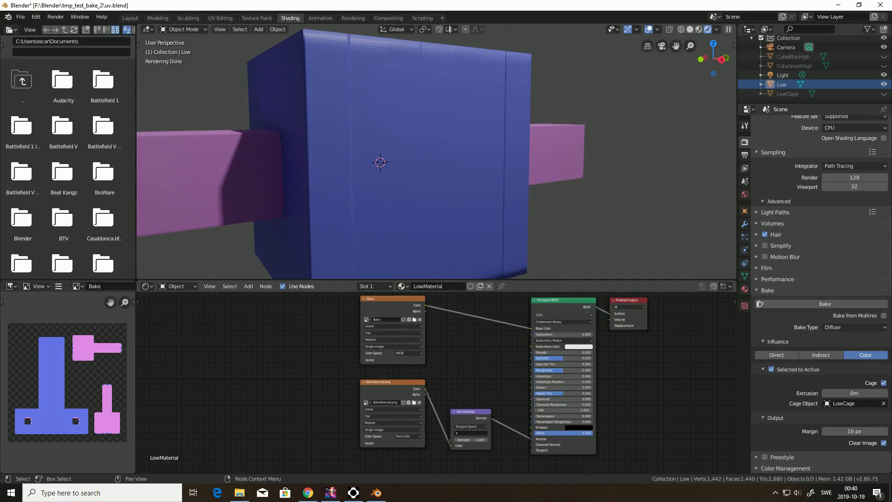
click(248, 287)
mouse_move(263, 310)
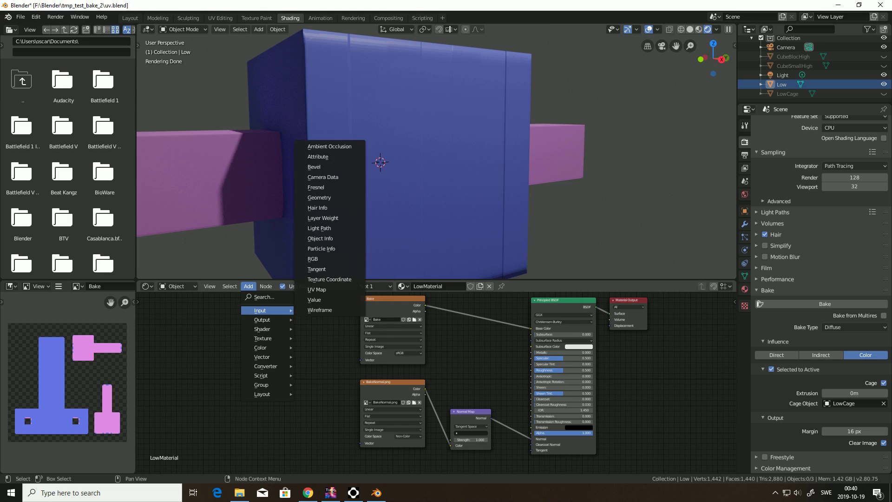
click(264, 297)
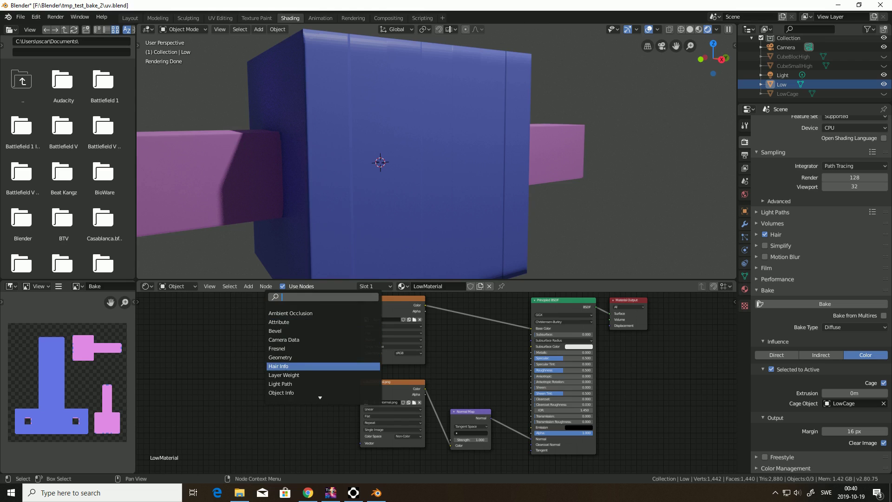
text(ima)
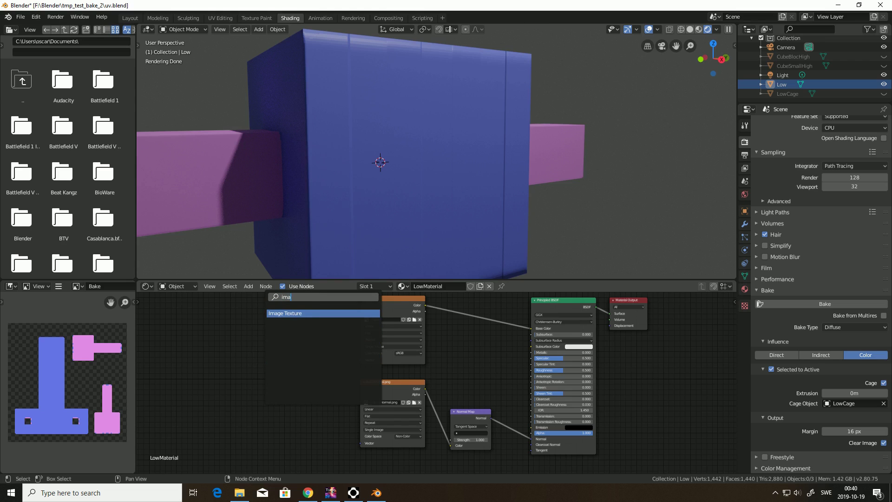
key(Return)
click(272, 357)
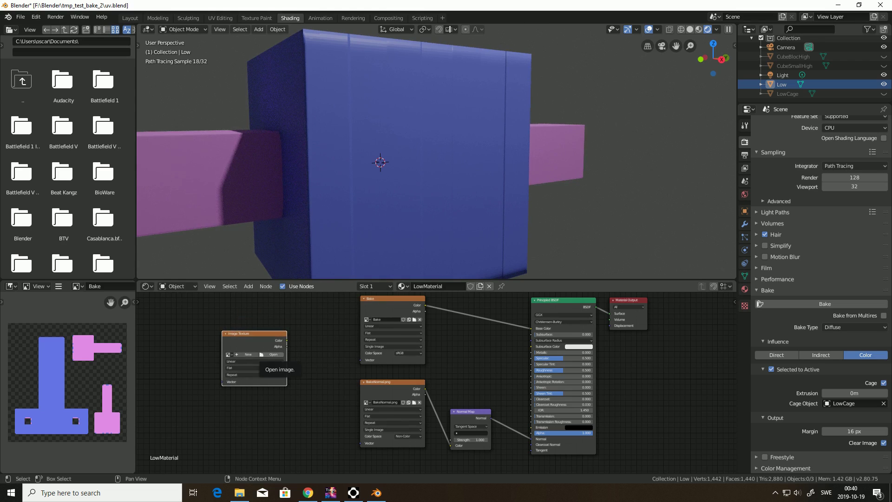
click(248, 354)
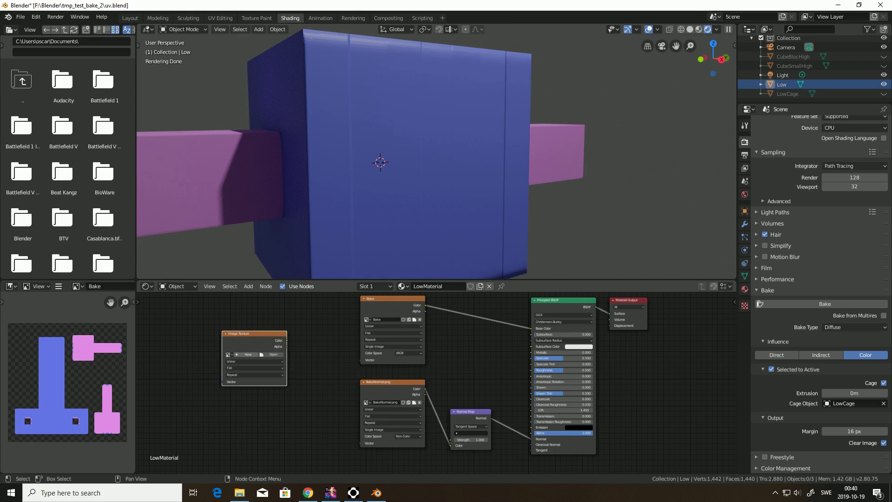
click(228, 354)
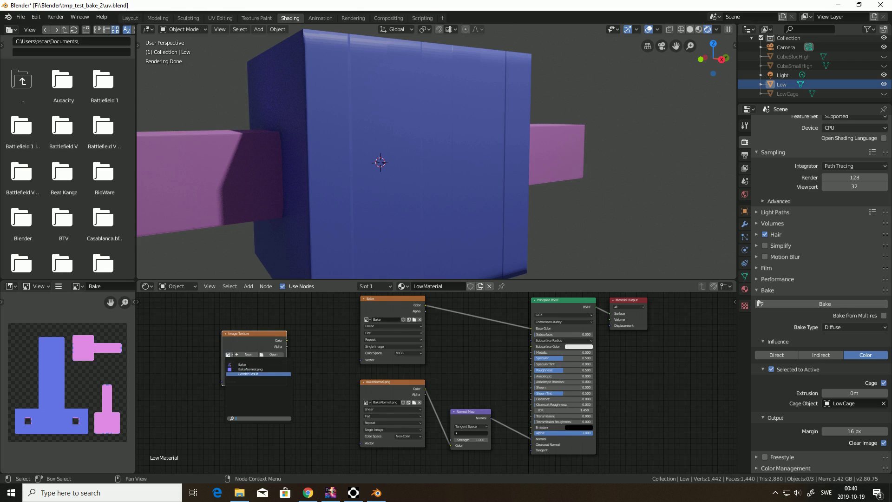
click(228, 364)
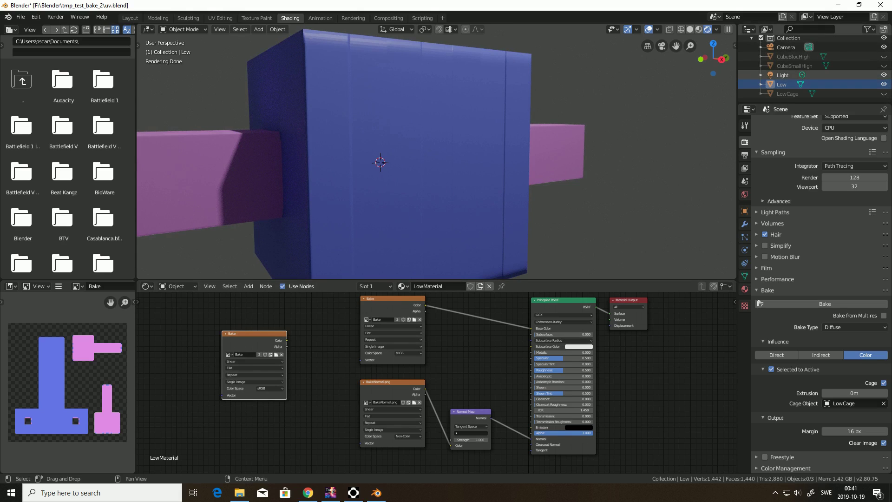
Step: Make LowCage, CubeBlocHigh and CubeSmallHigh visible in the viewport, keeping Low and Light shown
click(884, 75)
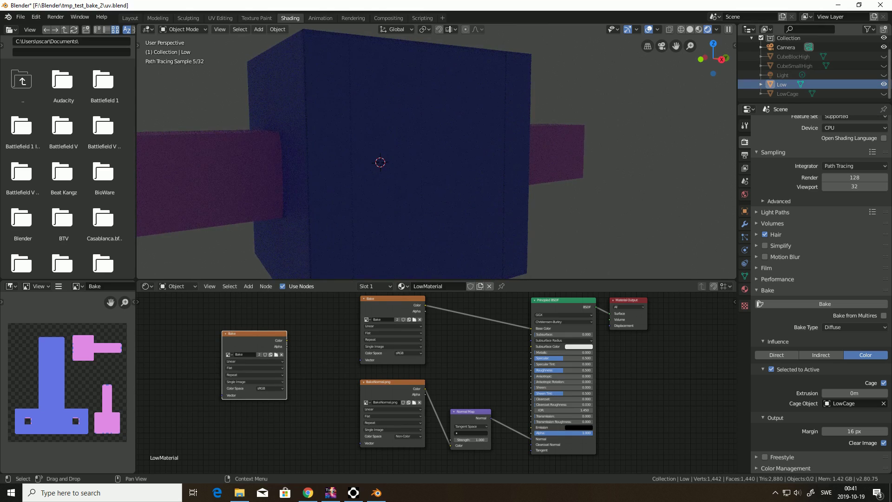
click(883, 84)
click(883, 84)
click(884, 94)
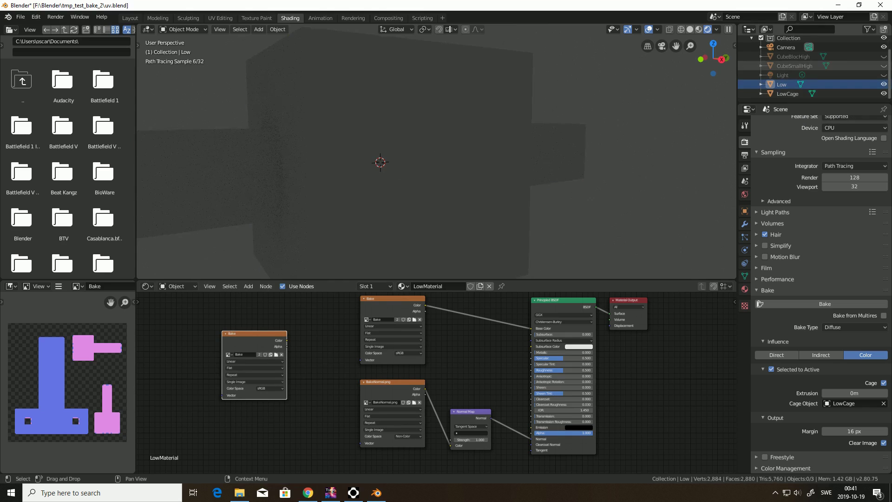
click(884, 57)
click(884, 66)
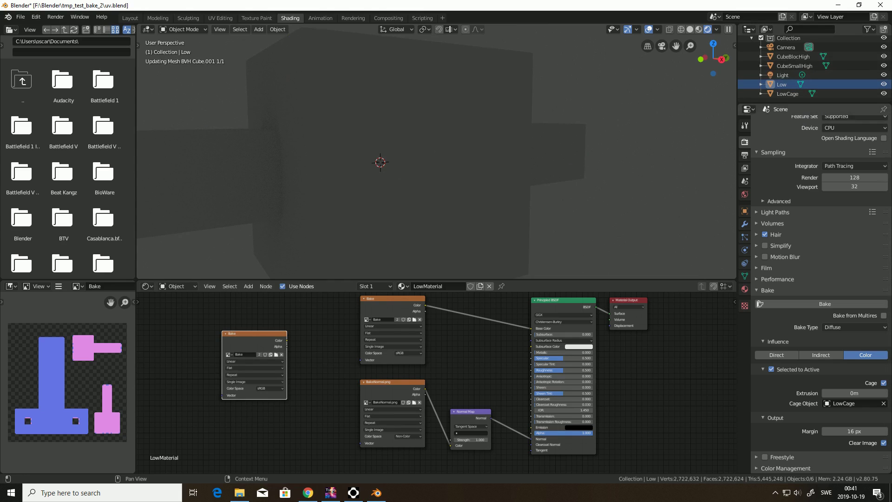
Step: Select CubeBlocHigh, hide Low and LowCage, and examine the two high-poly objects from several sides
key(Up)
key(Up)
key(Up)
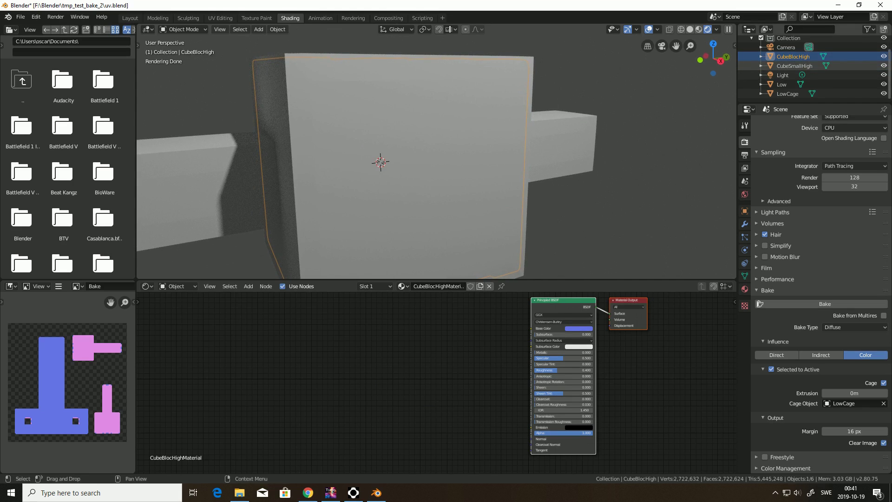
click(884, 84)
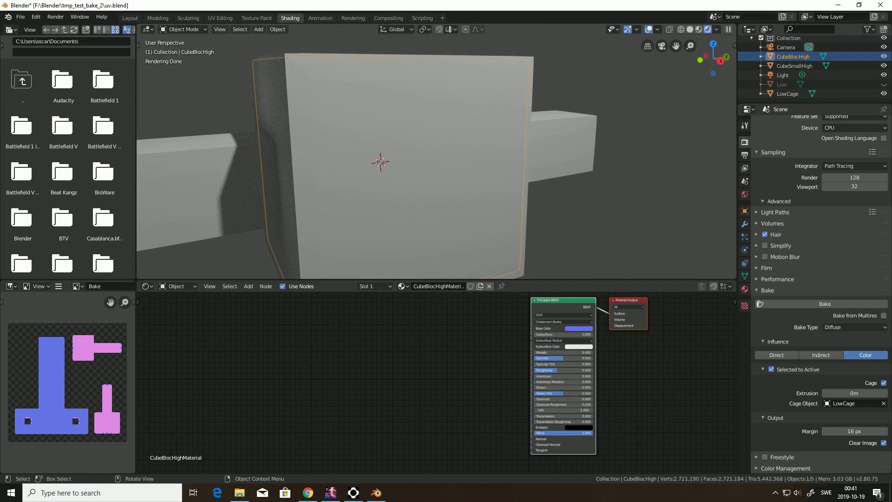
mouse_move(409, 163)
middle_down()
mouse_move(500, 150)
mouse_move(434, 160)
mouse_move(450, 159)
middle_up()
scroll(465, 148, down, 1)
scroll(449, 159, down, 1)
click(884, 93)
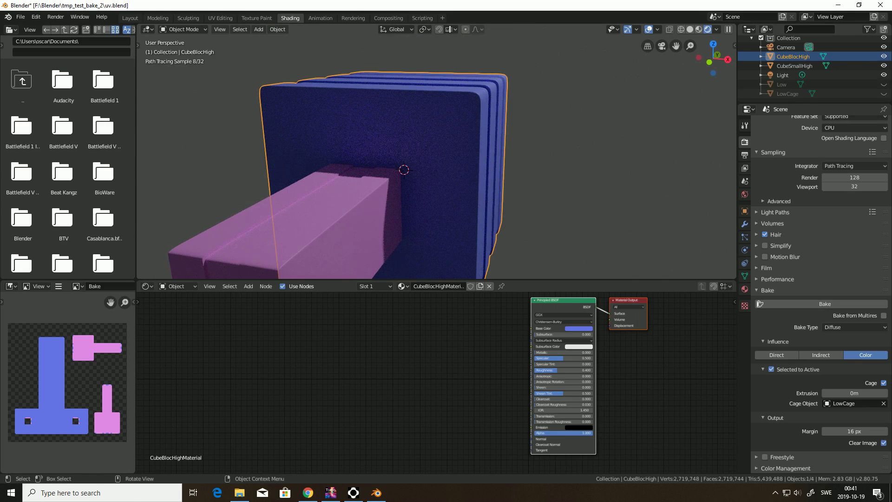
scroll(437, 154, up, 1)
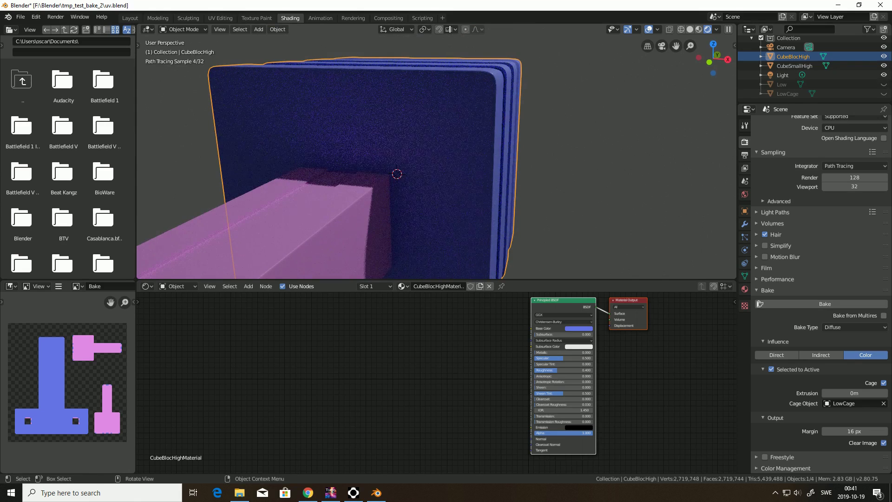
scroll(437, 153, down, 1)
middle_drag(437, 153, 360, 167)
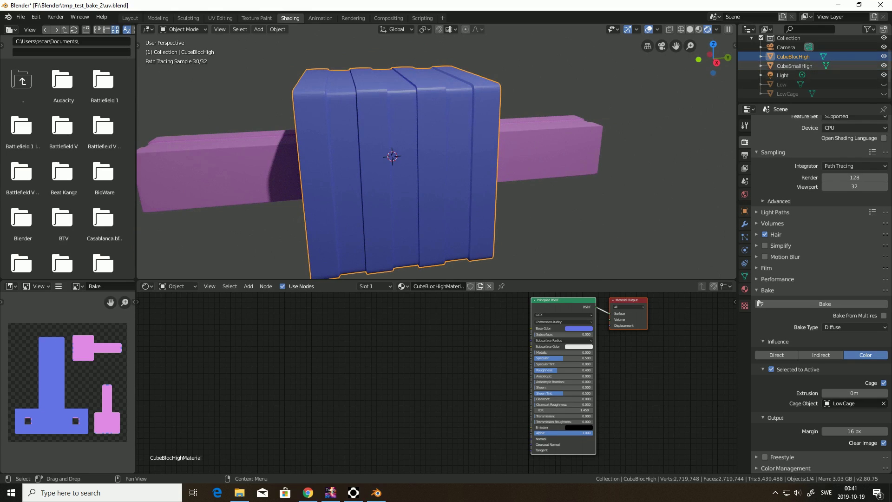
Step: Show Low and LowCage again, then select CubeBlocHigh and CubeSmallHigh together with Low as the active object
click(782, 84)
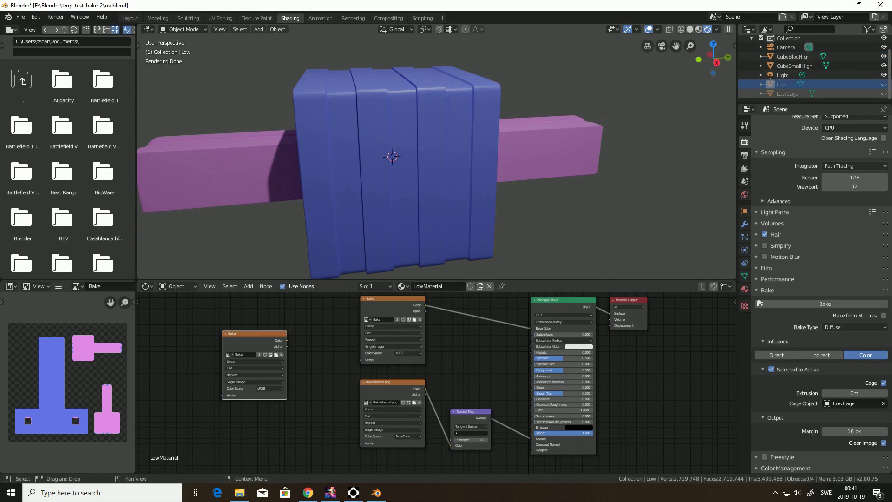
click(884, 94)
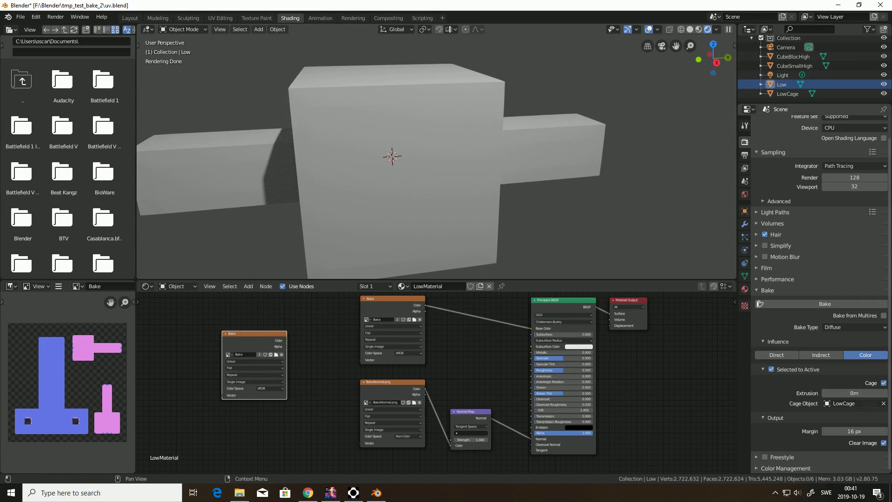
click(793, 56)
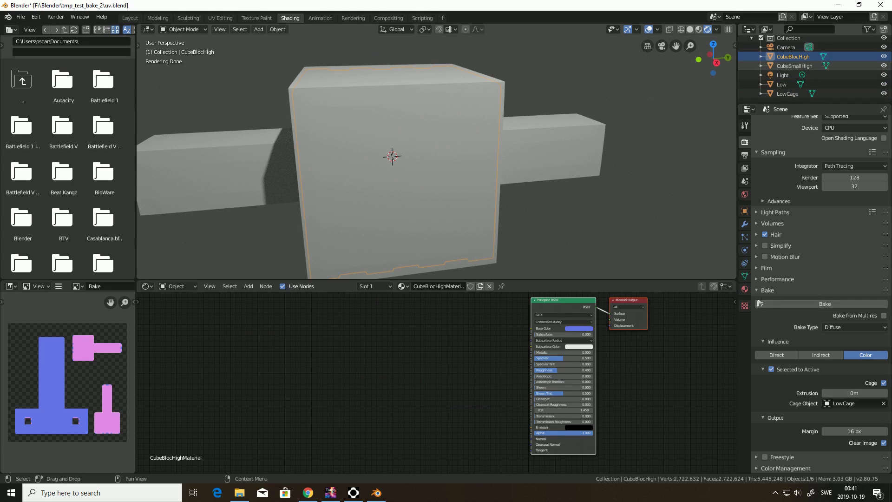
shift+click(794, 66)
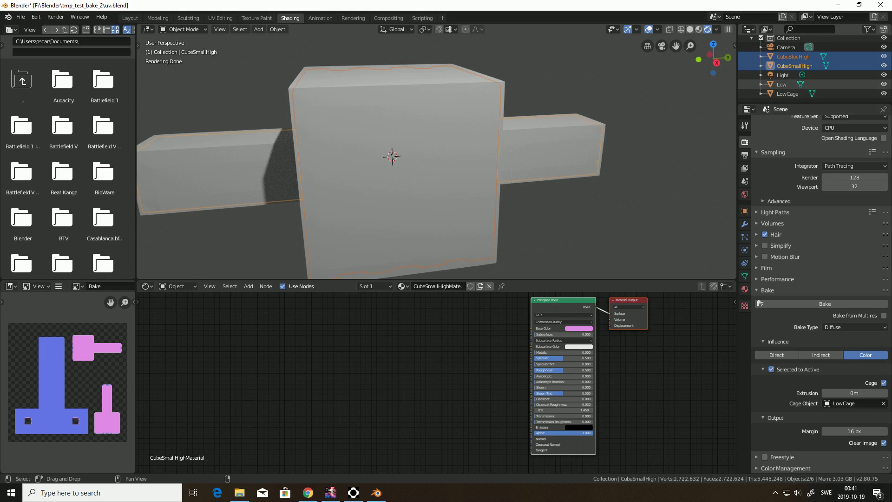
shift+click(782, 84)
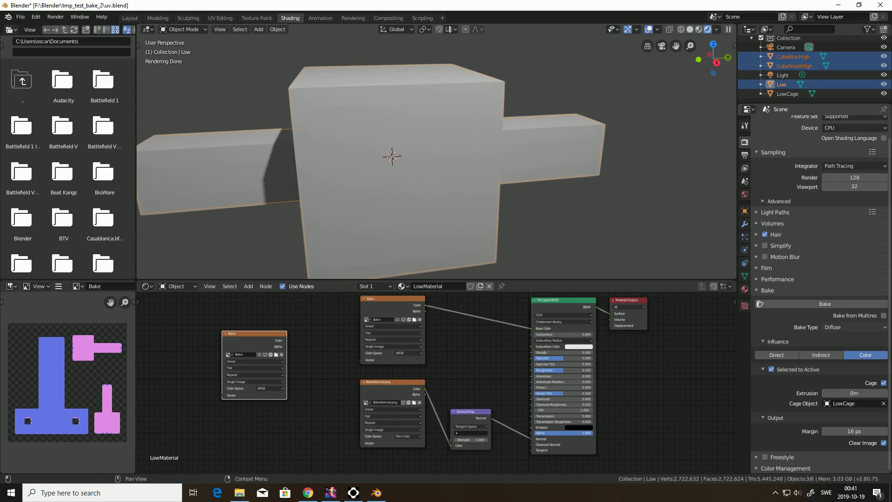
Step: Set the bake type to Normal
click(855, 327)
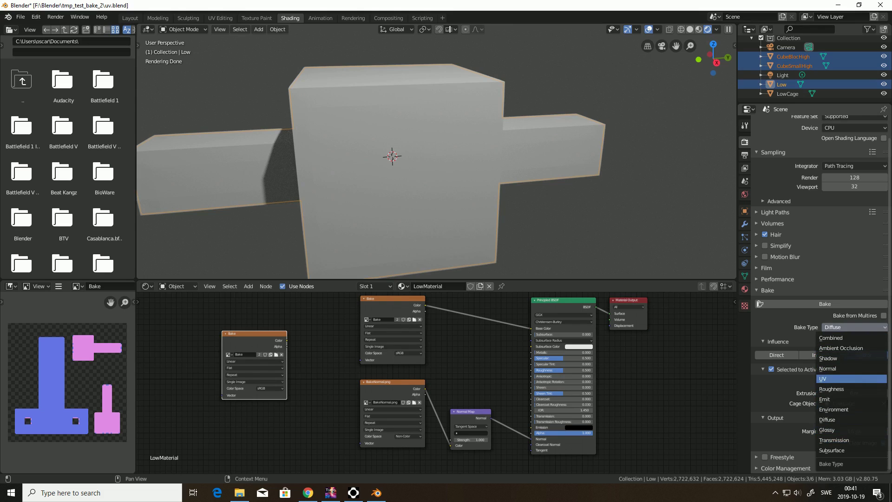
click(827, 368)
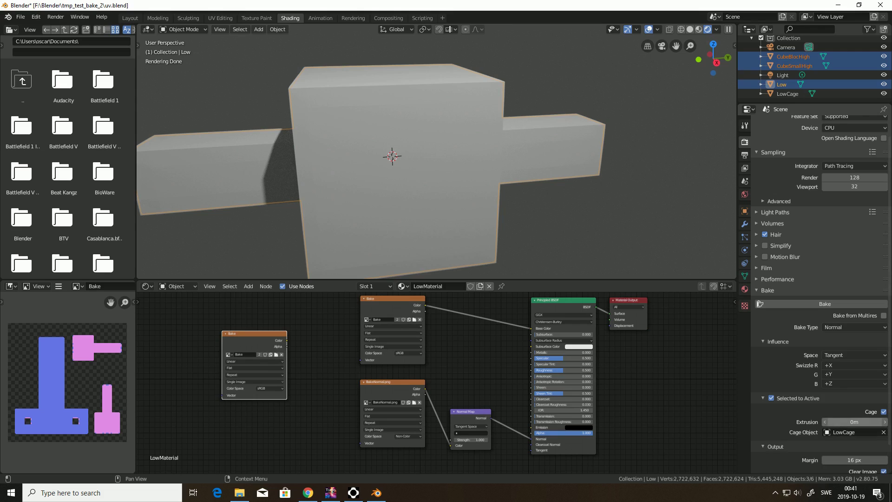
scroll(822, 293, down, 2)
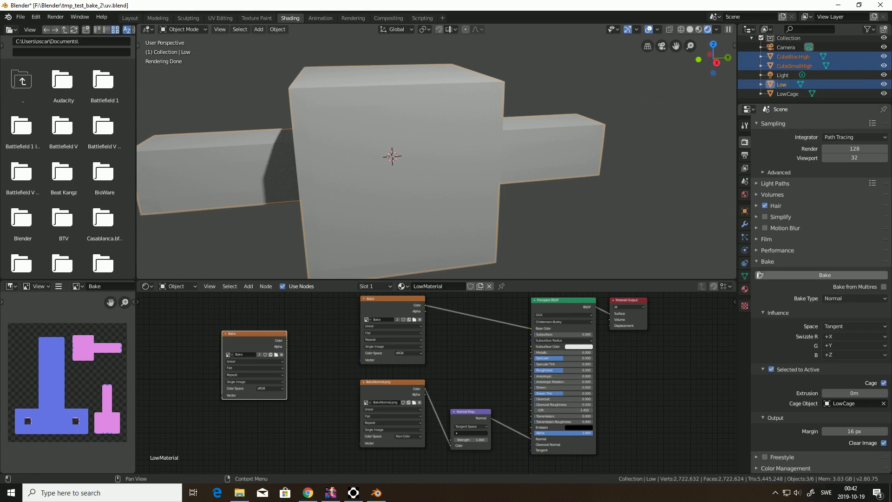
Step: Bake the normal map from the two high-poly objects onto Low using the cage
click(825, 275)
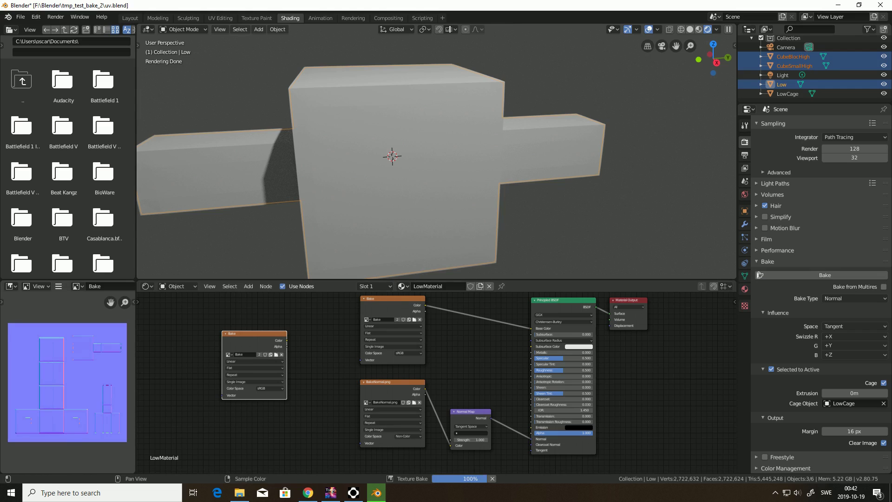
Step: Examine the freshly baked normal map up close across its separate UV islands
scroll(67, 382, up, 2)
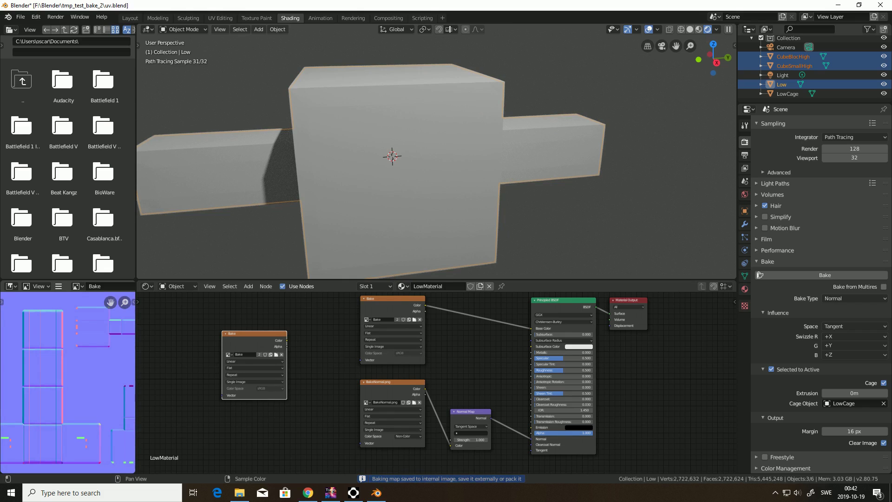
scroll(67, 384, down, 1)
scroll(68, 382, up, 3)
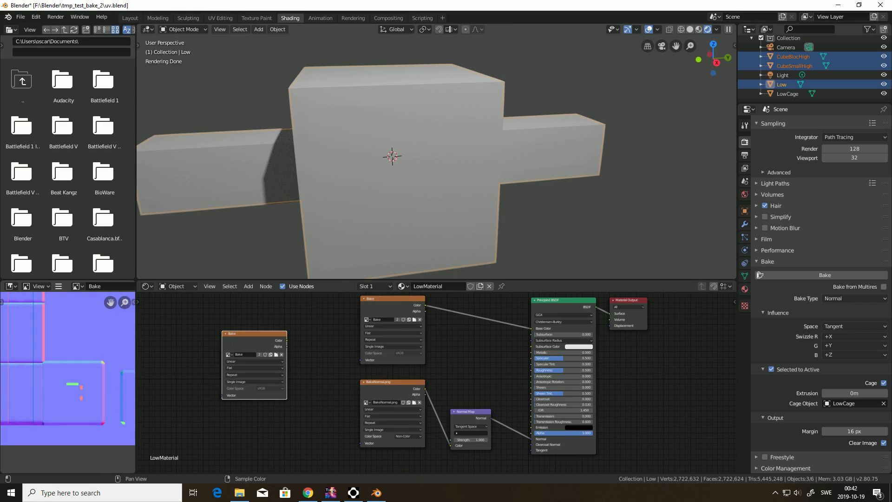
shift+middle_drag(114, 402, 70, 413)
scroll(68, 382, up, 1)
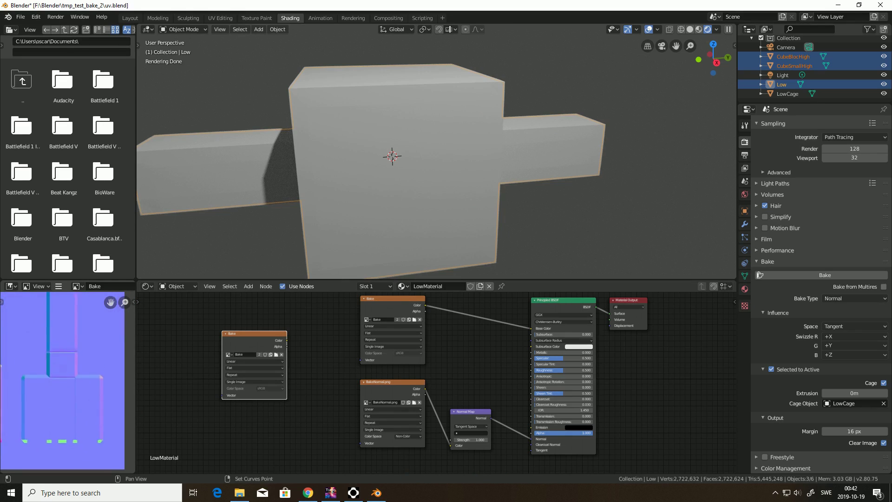
shift+middle_drag(68, 372, 18, 325)
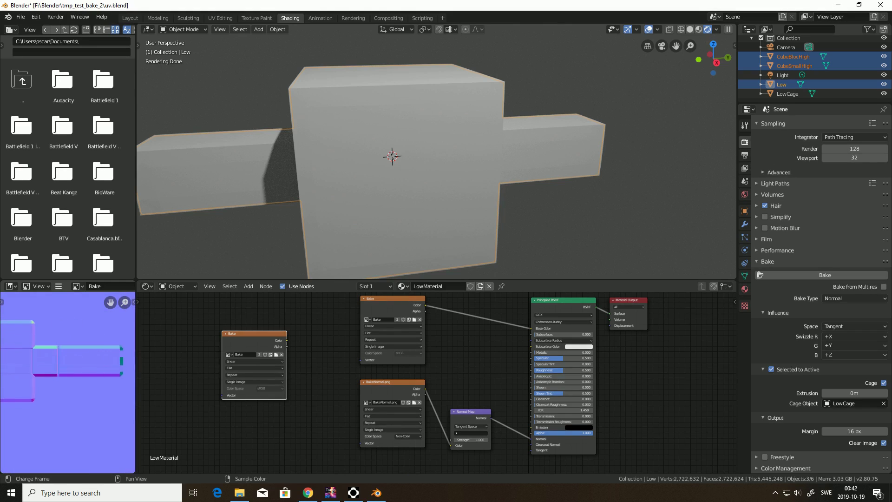
middle_drag(10, 434, 30, 411)
scroll(83, 385, down, 4)
scroll(69, 382, down, 1)
scroll(69, 382, up, 5)
middle_drag(84, 401, 121, 366)
scroll(79, 367, down, 4)
middle_drag(111, 411, 95, 394)
scroll(95, 394, down, 1)
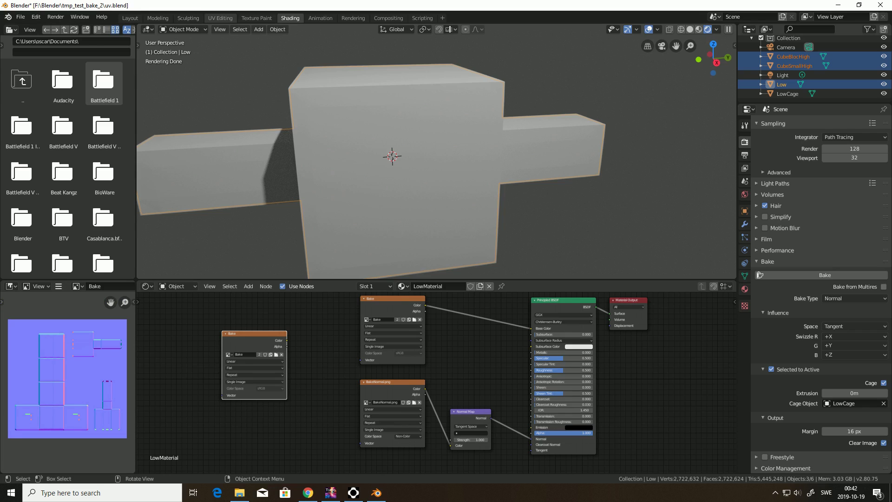
Step: In the UV Editing workspace, take only Low into Edit Mode and select its whole mesh
click(220, 18)
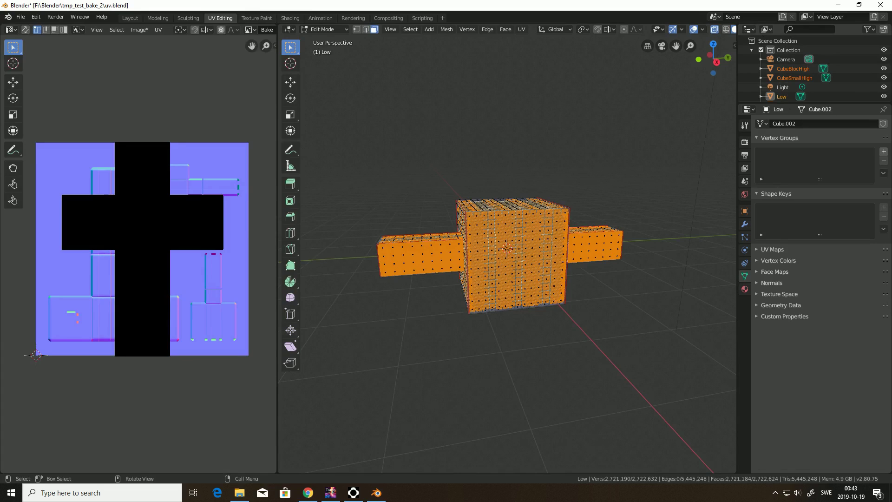
key(Tab)
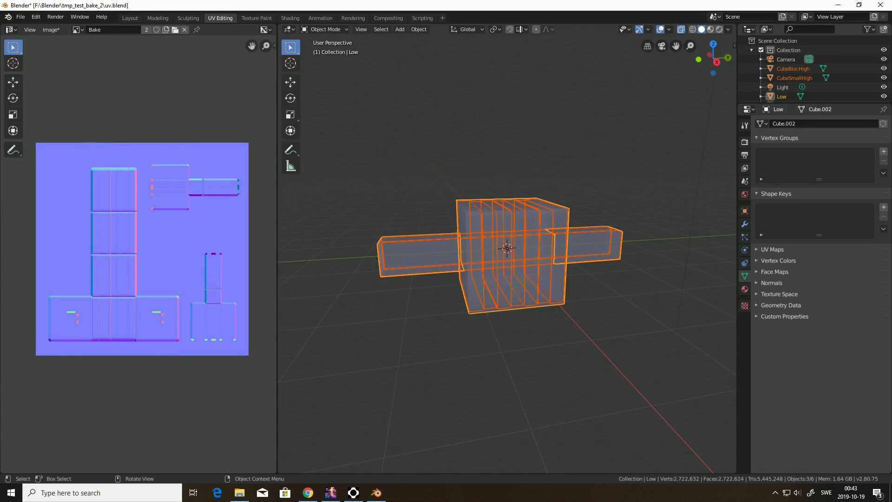
click(782, 97)
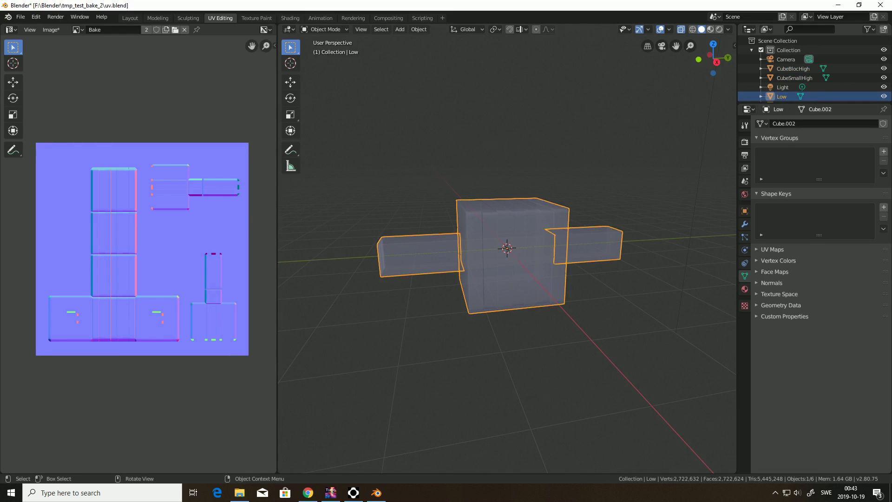
key(Tab)
drag(316, 175, 677, 346)
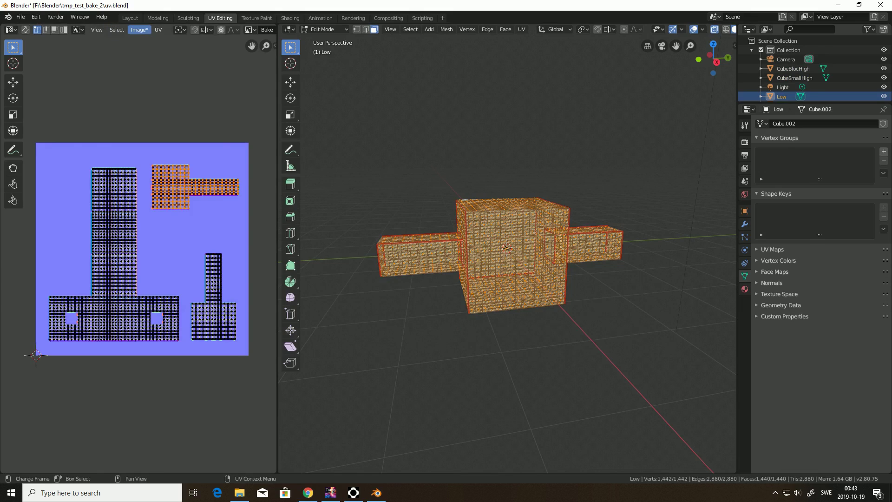
Step: Save the baked normal image as BakeNormal.png in tmp_test_bake_2, overwriting the existing file
click(139, 30)
click(148, 114)
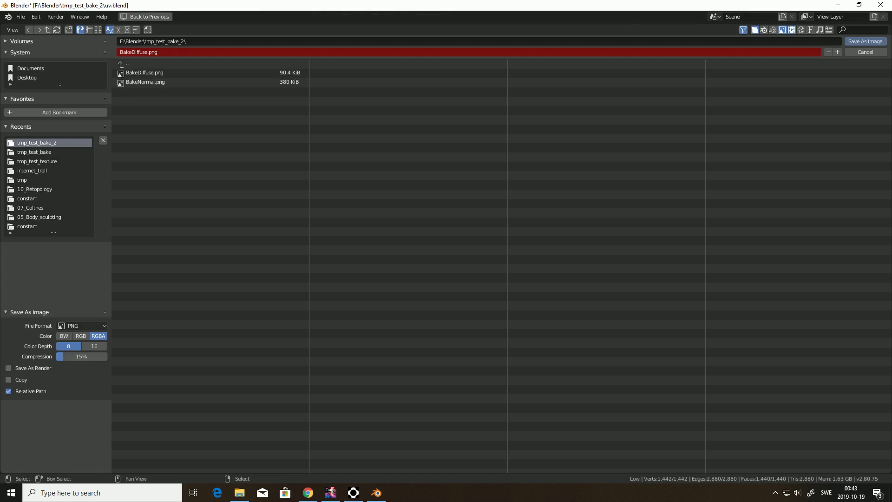
click(145, 82)
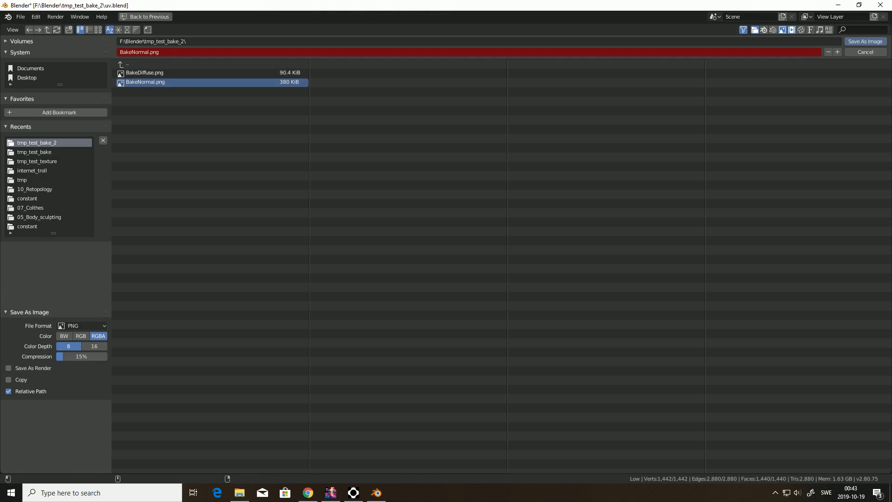
click(866, 41)
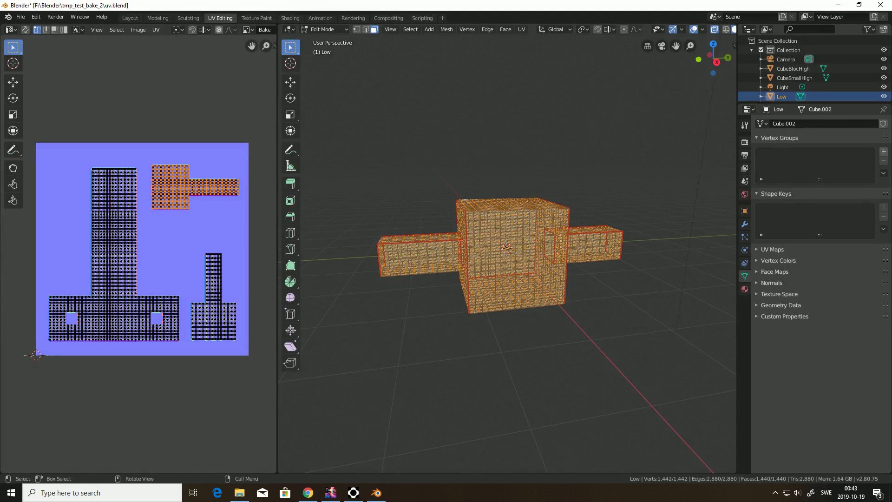
Step: Back in the Shading workspace, load BakeNormal.png into the image texture node feeding the Normal Map node
click(290, 17)
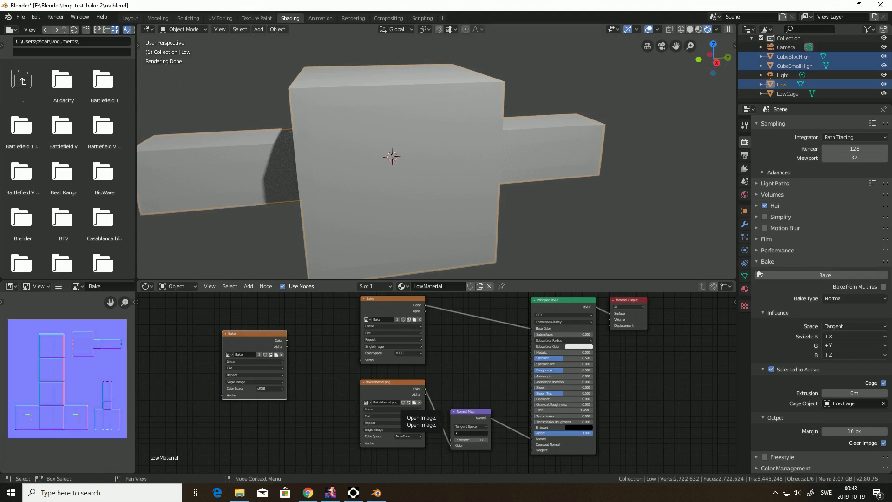
click(414, 402)
double_click(154, 82)
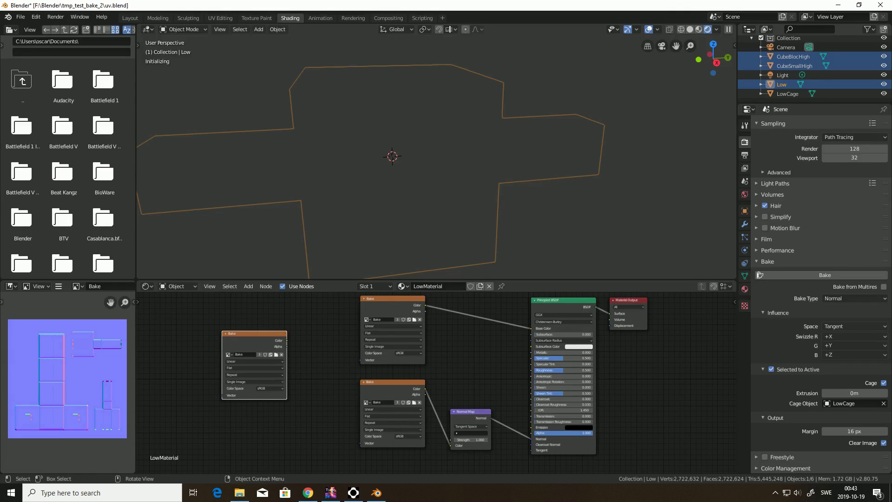
scroll(456, 421, up, 2)
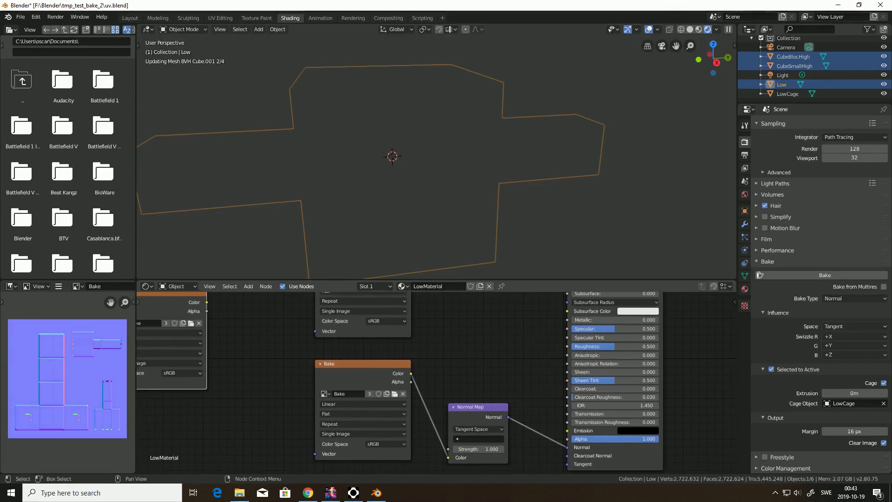
middle_drag(455, 420, 430, 388)
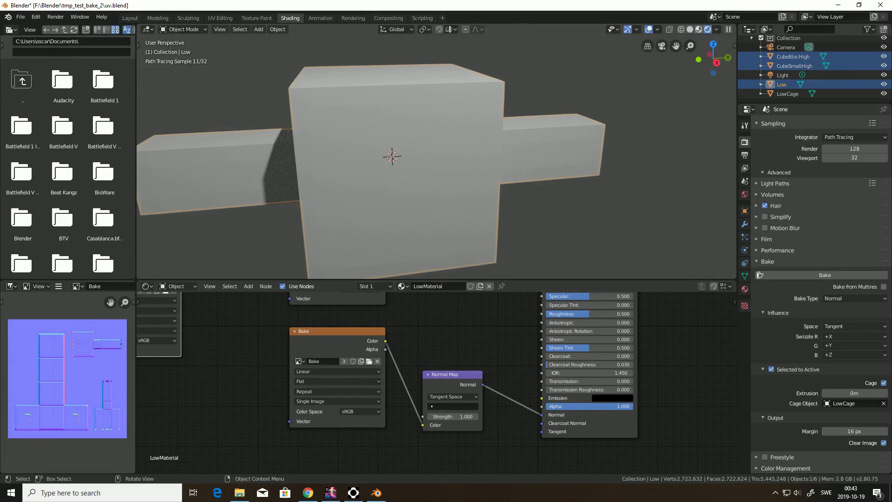
Step: Hide LowCage, CubeSmallHigh and CubeBlocHigh, and inspect the textured Low object from above
click(884, 94)
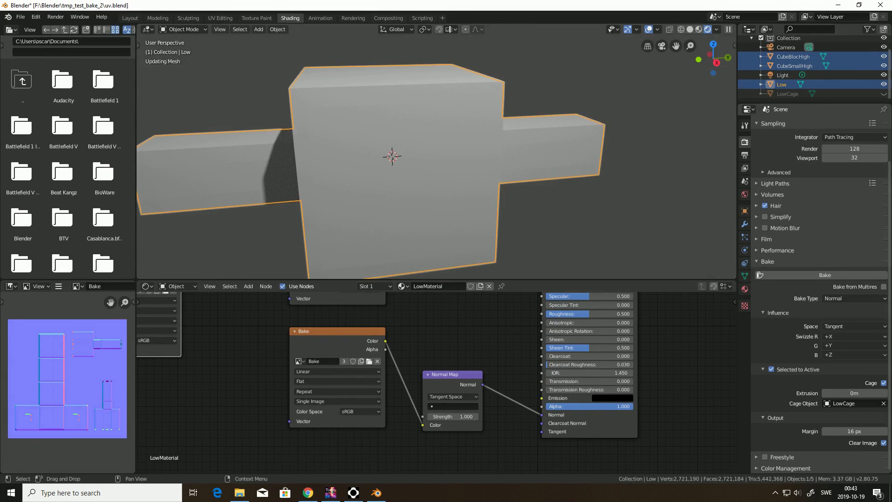
click(884, 66)
click(884, 56)
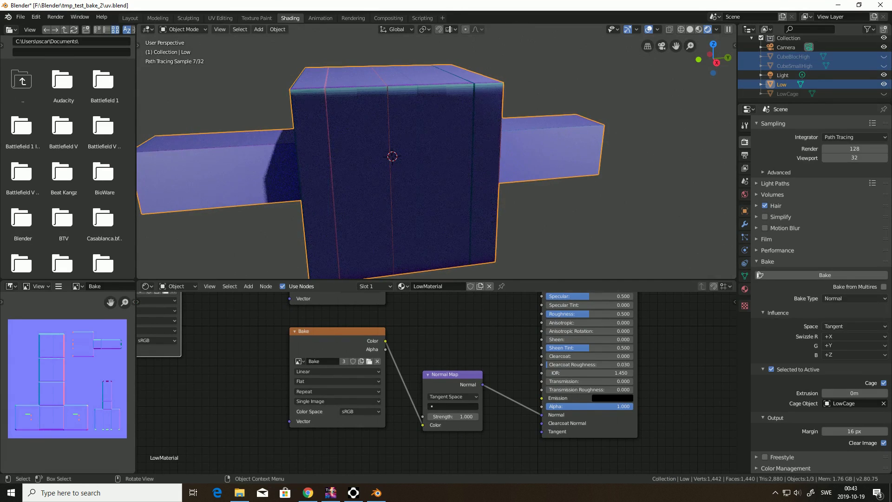
mouse_move(464, 168)
middle_down()
mouse_move(572, 151)
mouse_move(551, 151)
mouse_move(550, 163)
mouse_move(569, 152)
mouse_move(551, 179)
mouse_move(491, 166)
mouse_move(474, 218)
mouse_move(464, 199)
middle_up()
scroll(552, 179, down, 2)
scroll(551, 179, up, 4)
scroll(437, 152, down, 1)
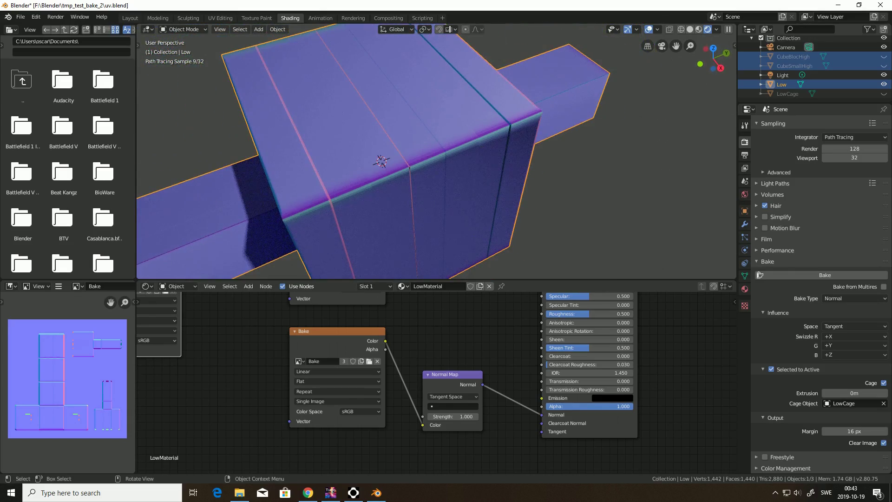
Step: Make the image in the Normal Map's texture node a single-user copy and check Low from another side
scroll(435, 381, down, 3)
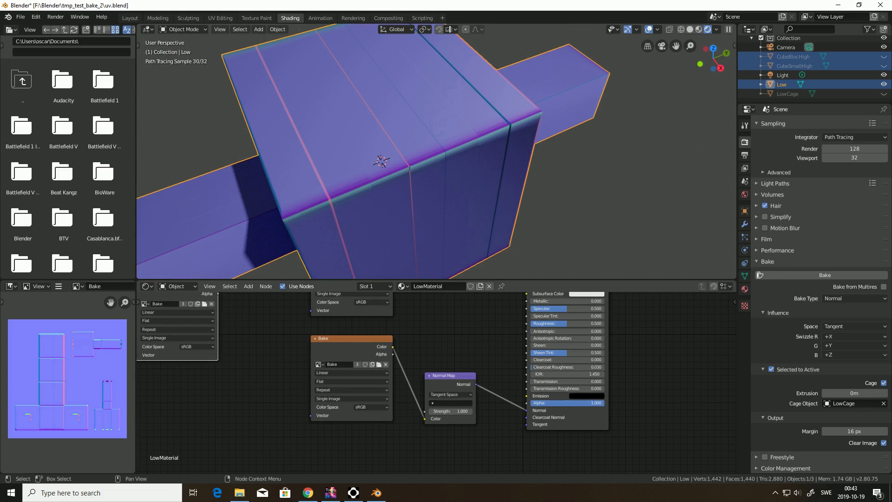
scroll(430, 377, down, 1)
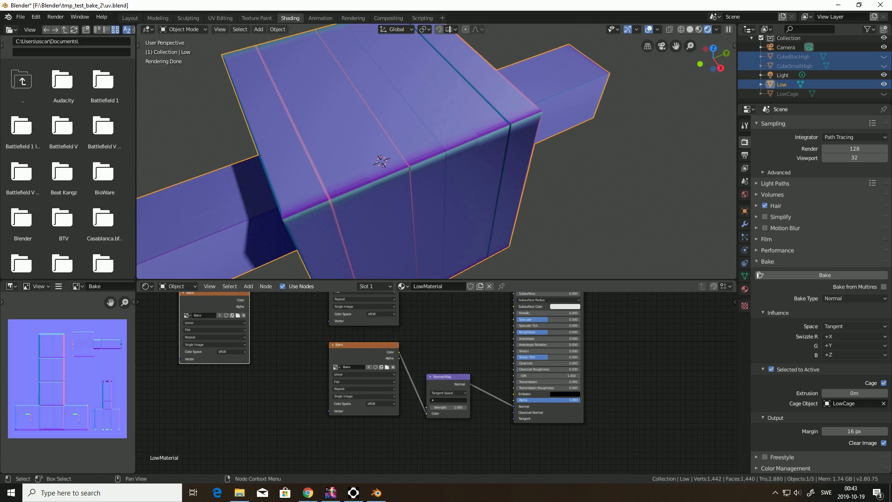
click(368, 367)
middle_drag(376, 196, 304, 160)
scroll(292, 160, down, 1)
scroll(292, 161, down, 1)
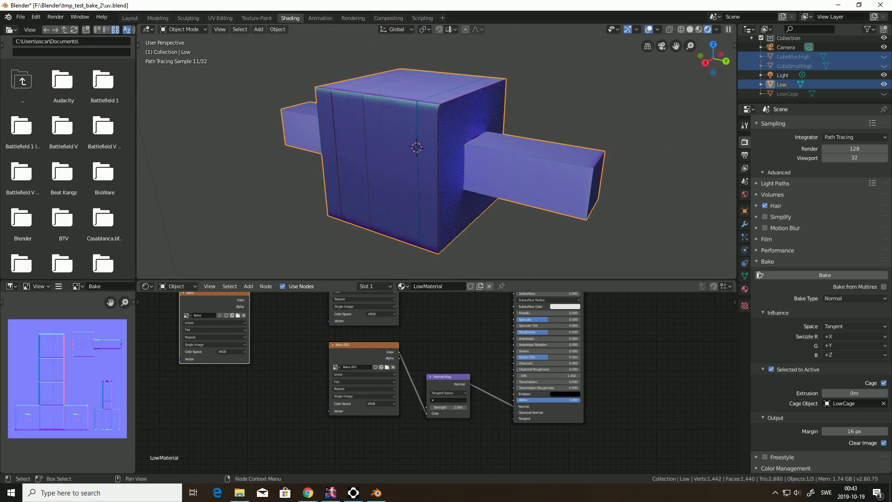
Step: Make the base color texture's image a single-user copy, then load BakeDiffuse.png into that node
middle_drag(449, 327, 441, 387)
scroll(442, 387, up, 1)
click(356, 335)
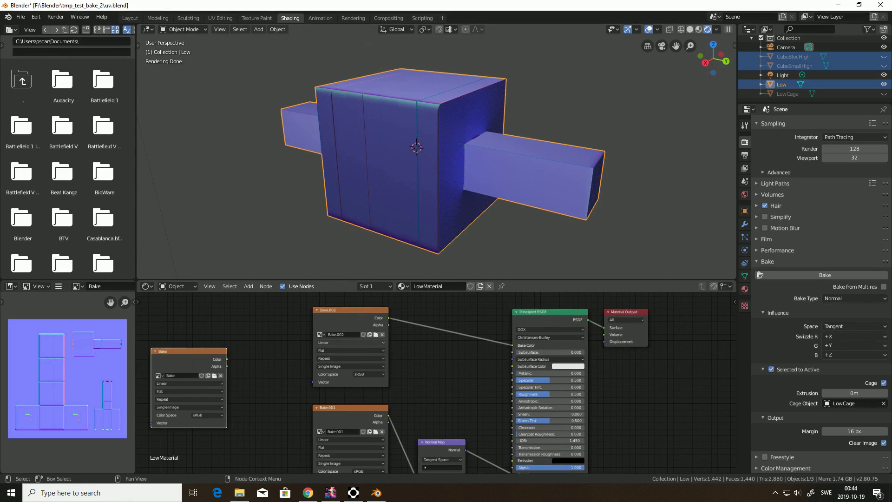
click(376, 335)
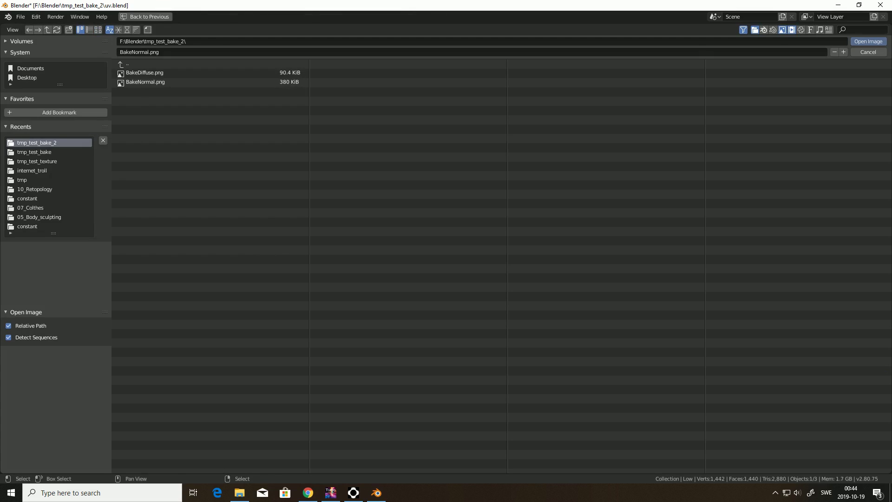
double_click(155, 73)
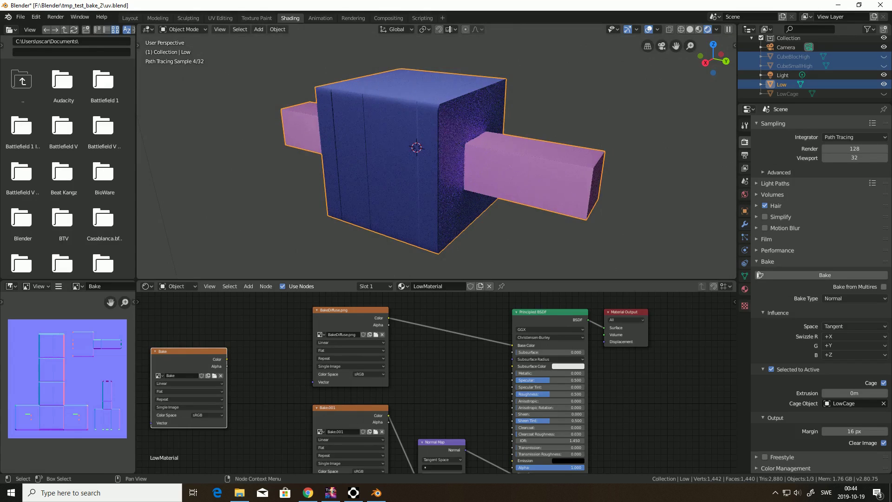
Step: Examine Low with the diffuse and normal maps applied, from several sides and up close on the edges and arms
middle_drag(288, 348, 315, 354)
middle_drag(344, 185, 585, 153)
middle_drag(412, 162, 333, 258)
scroll(418, 176, up, 3)
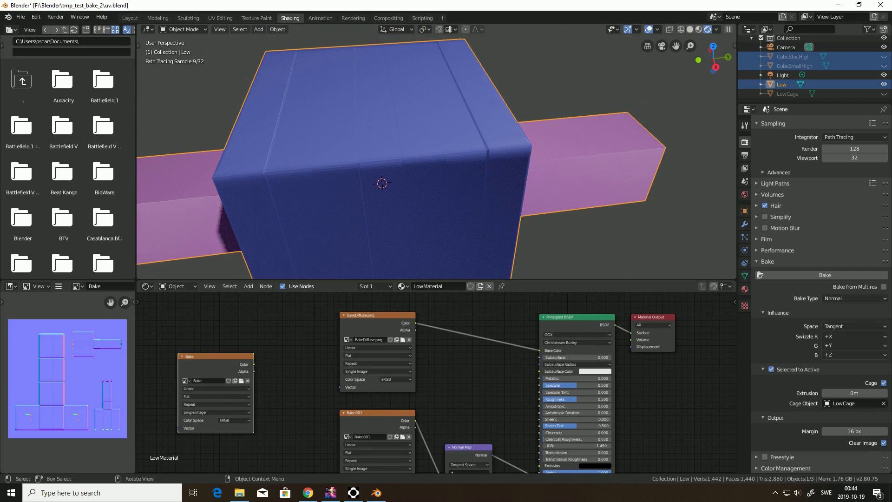
shift+middle_drag(334, 258, 420, 217)
scroll(437, 152, down, 3)
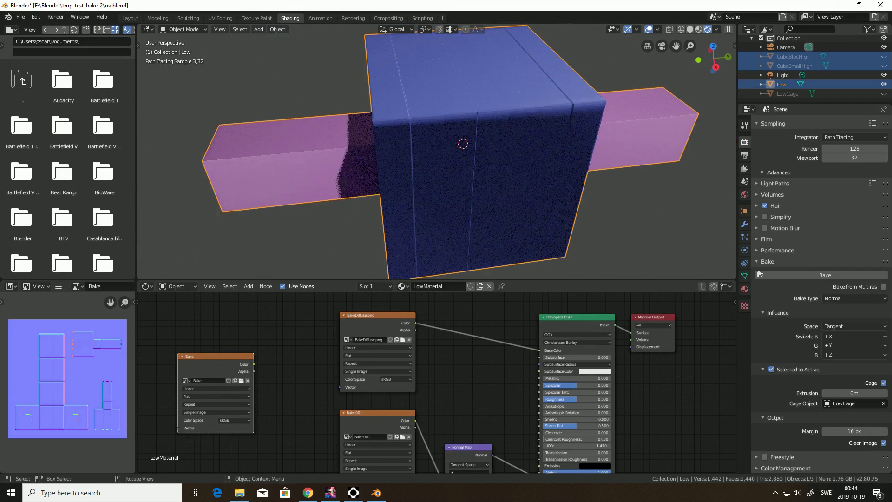
middle_drag(409, 181, 502, 164)
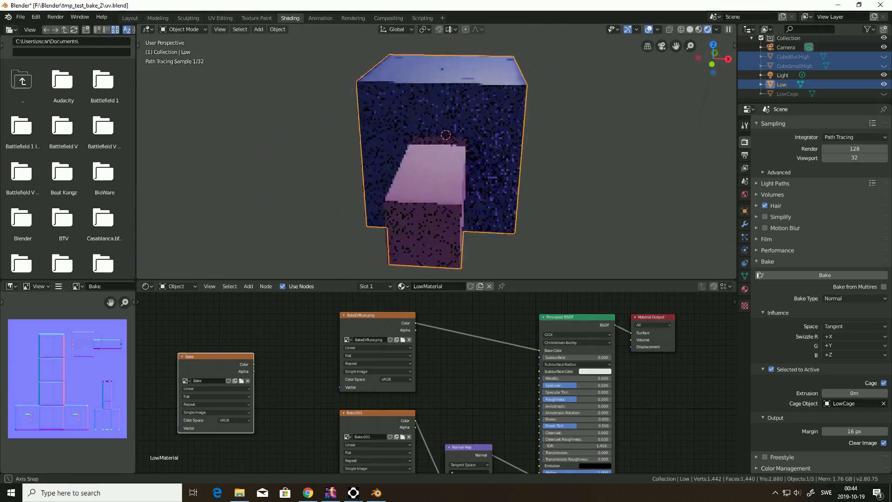
scroll(437, 151, up, 3)
scroll(437, 152, up, 5)
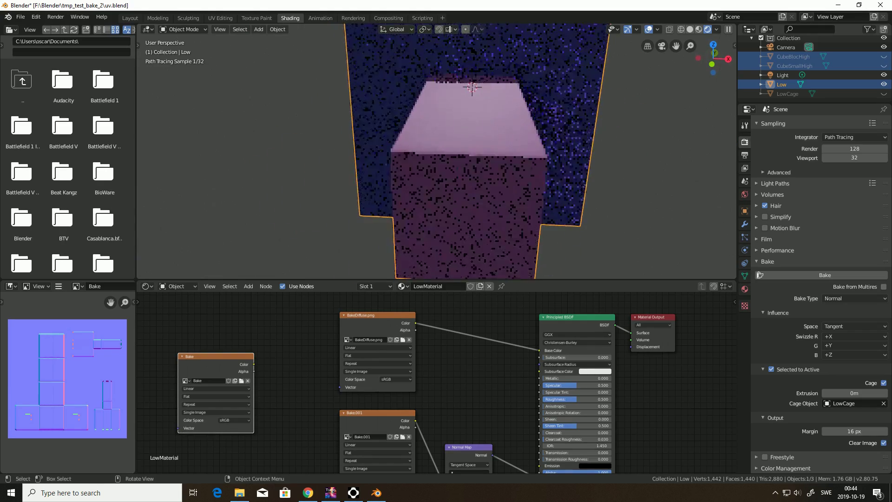
ctrl+middle_drag(437, 158, 378, 160)
scroll(437, 151, down, 3)
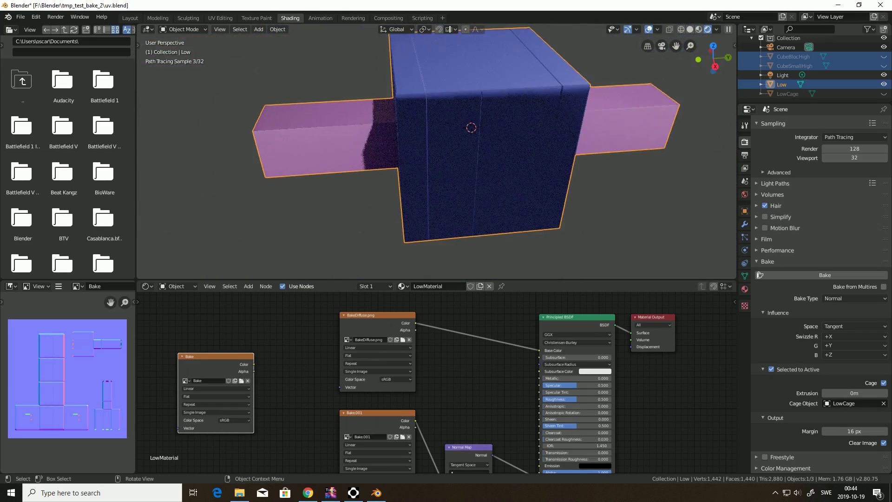
middle_drag(437, 151, 427, 159)
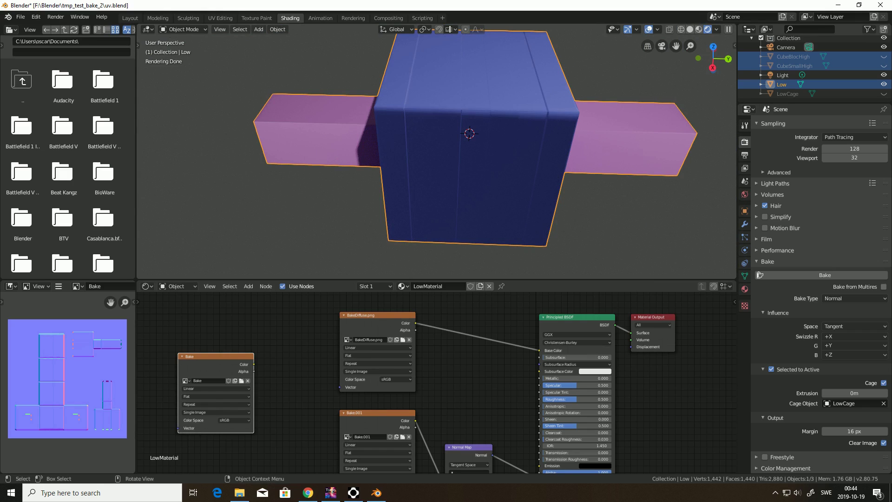
Step: Select only the Low object, leaving the hidden high-poly objects out of the selection
click(782, 84)
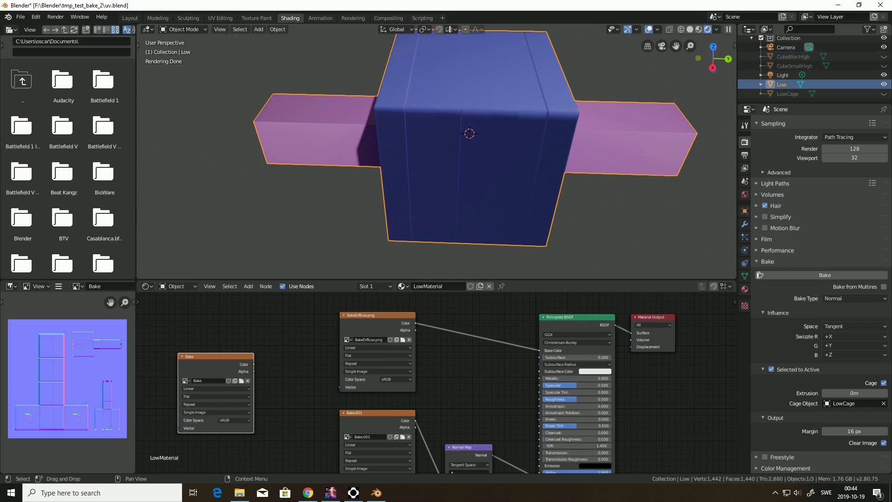